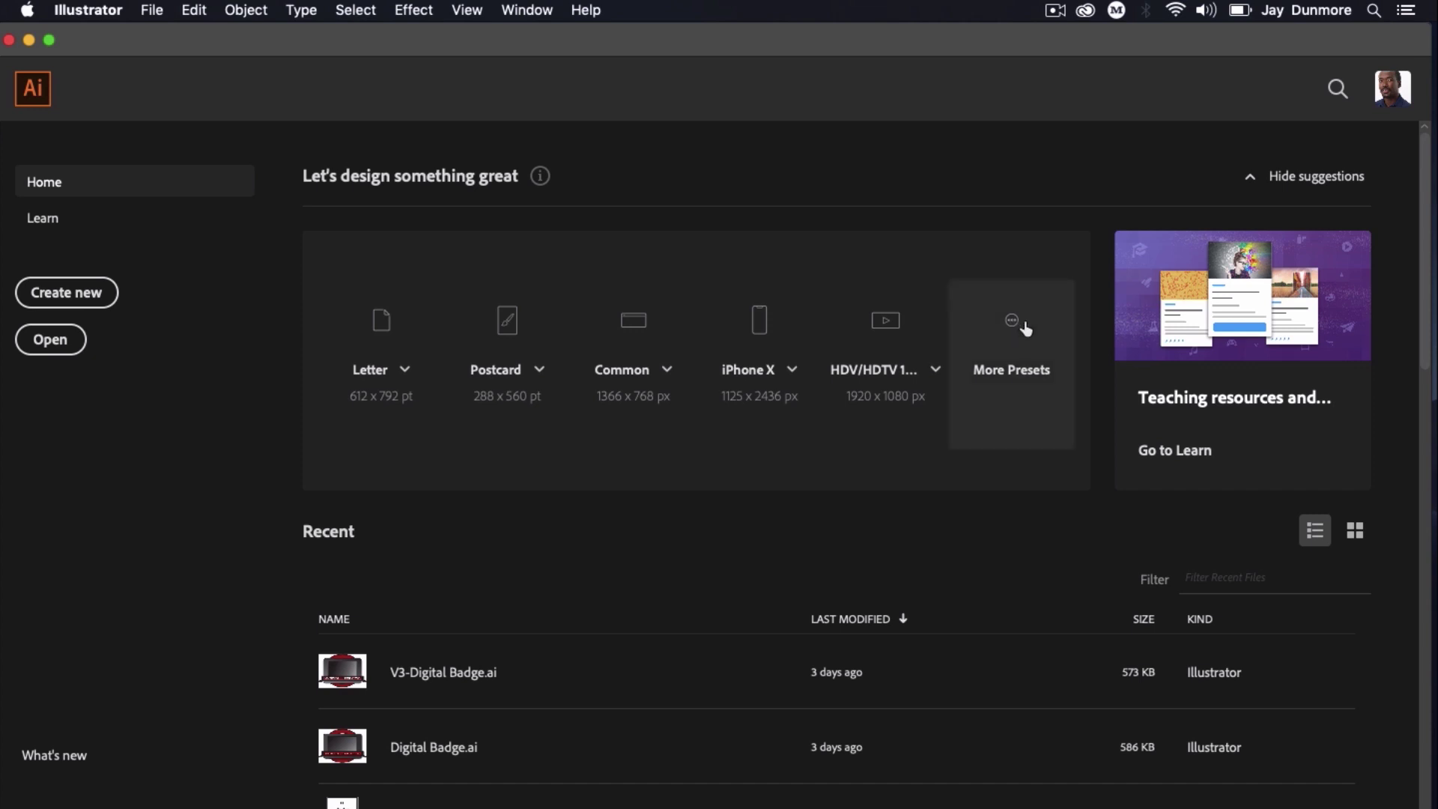
# Create a new blank Letter-size 612 x 792 pt document from More Presets.
pyautogui.click(1019, 325)
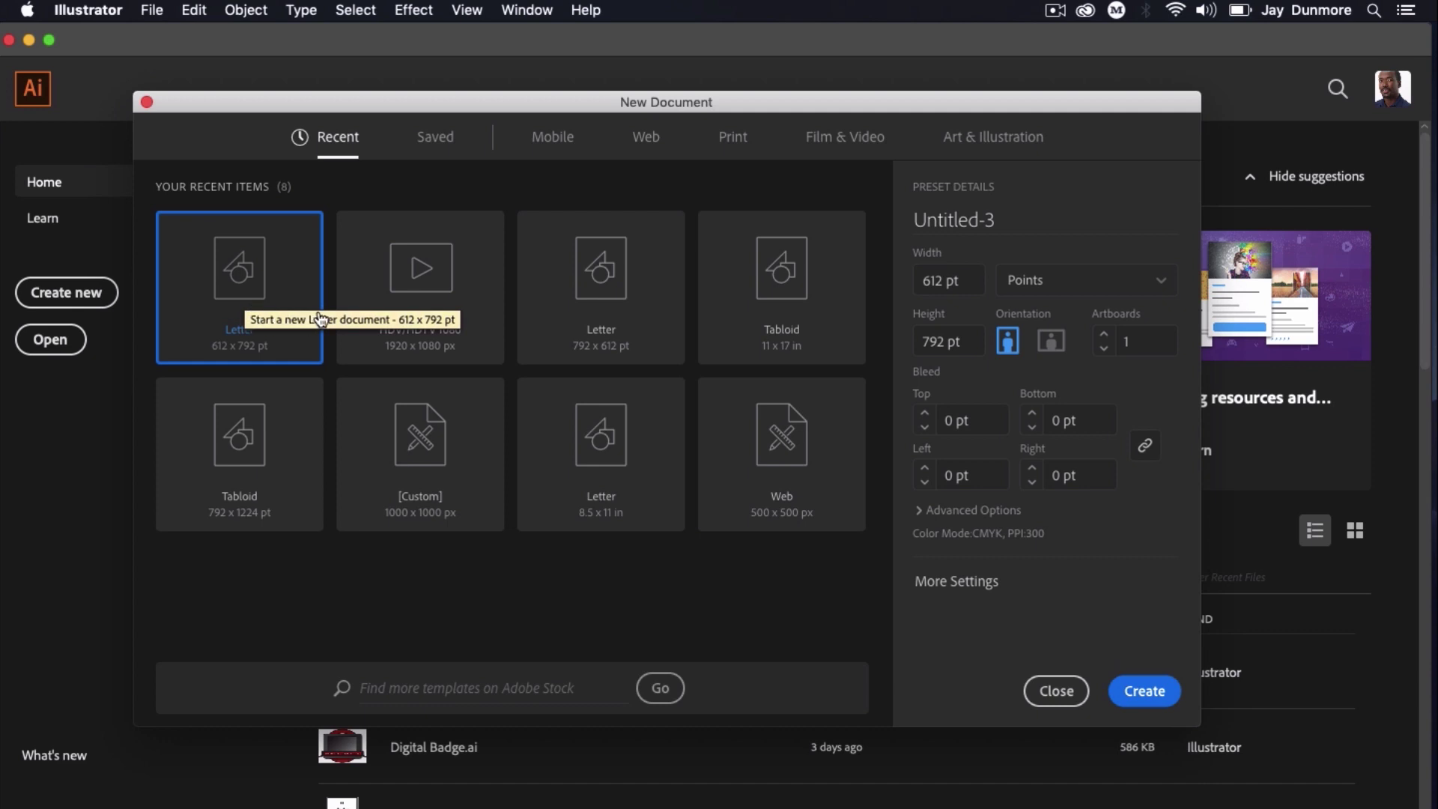
pyautogui.click(1144, 691)
pyautogui.click(152, 9)
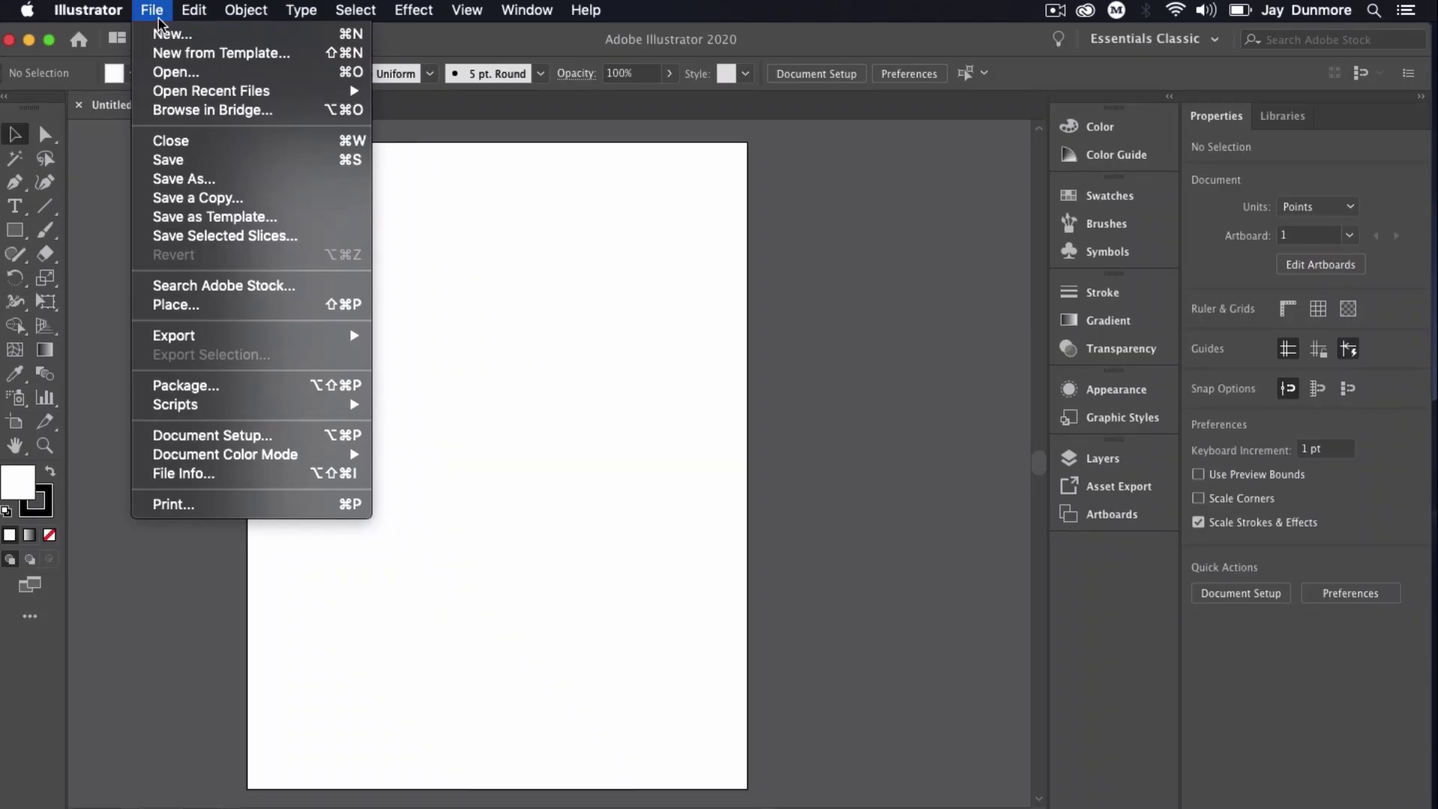
# Switch the document to RGB colour mode and reapply the Essentials Classic workspace.
pyautogui.moveTo(329, 455)
pyautogui.click(426, 475)
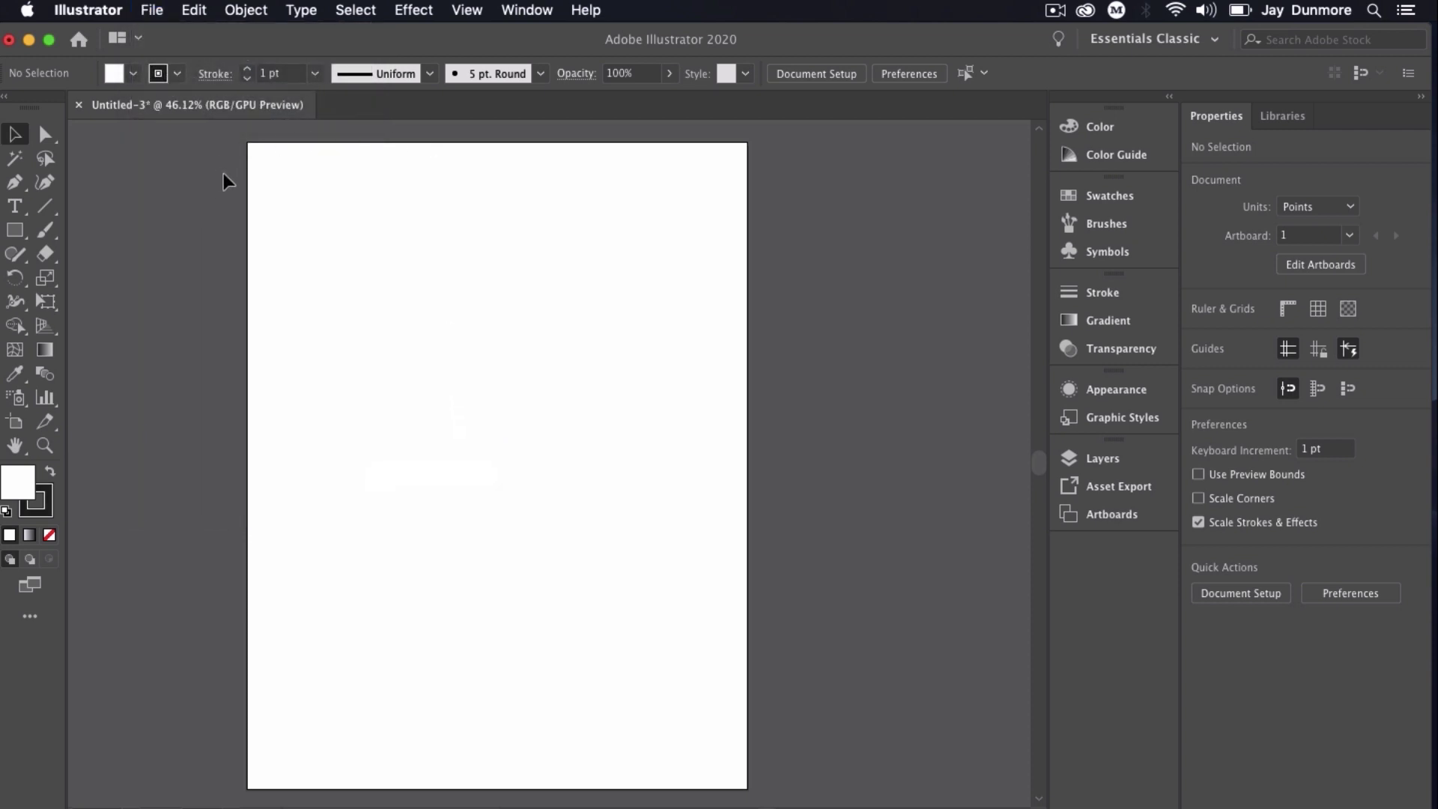
pyautogui.click(1152, 42)
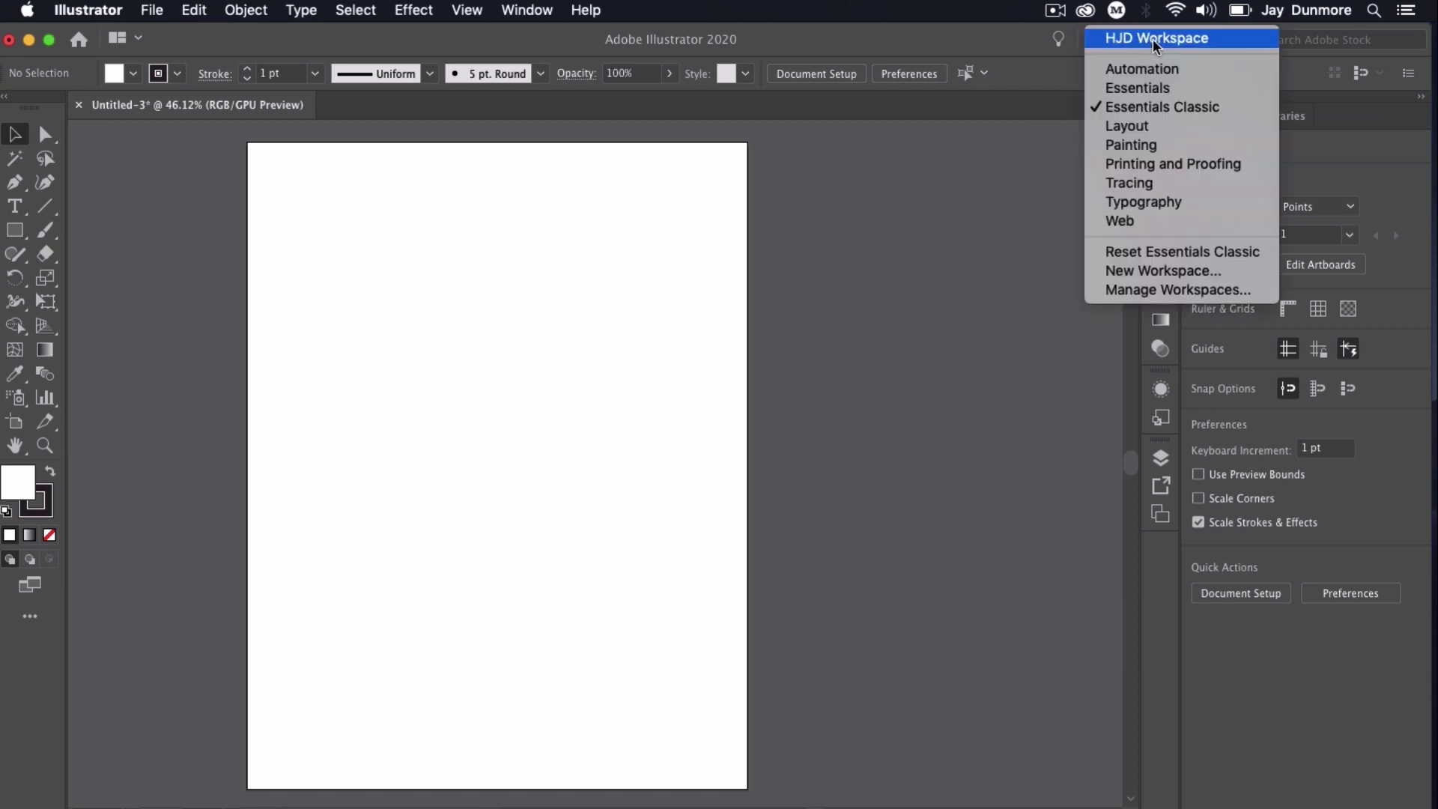
pyautogui.click(1154, 110)
# Widen the panel dock so panel names show, briefly checking the Swatches panel.
pyautogui.moveTo(530, 308); pyautogui.dragTo(625, 303)
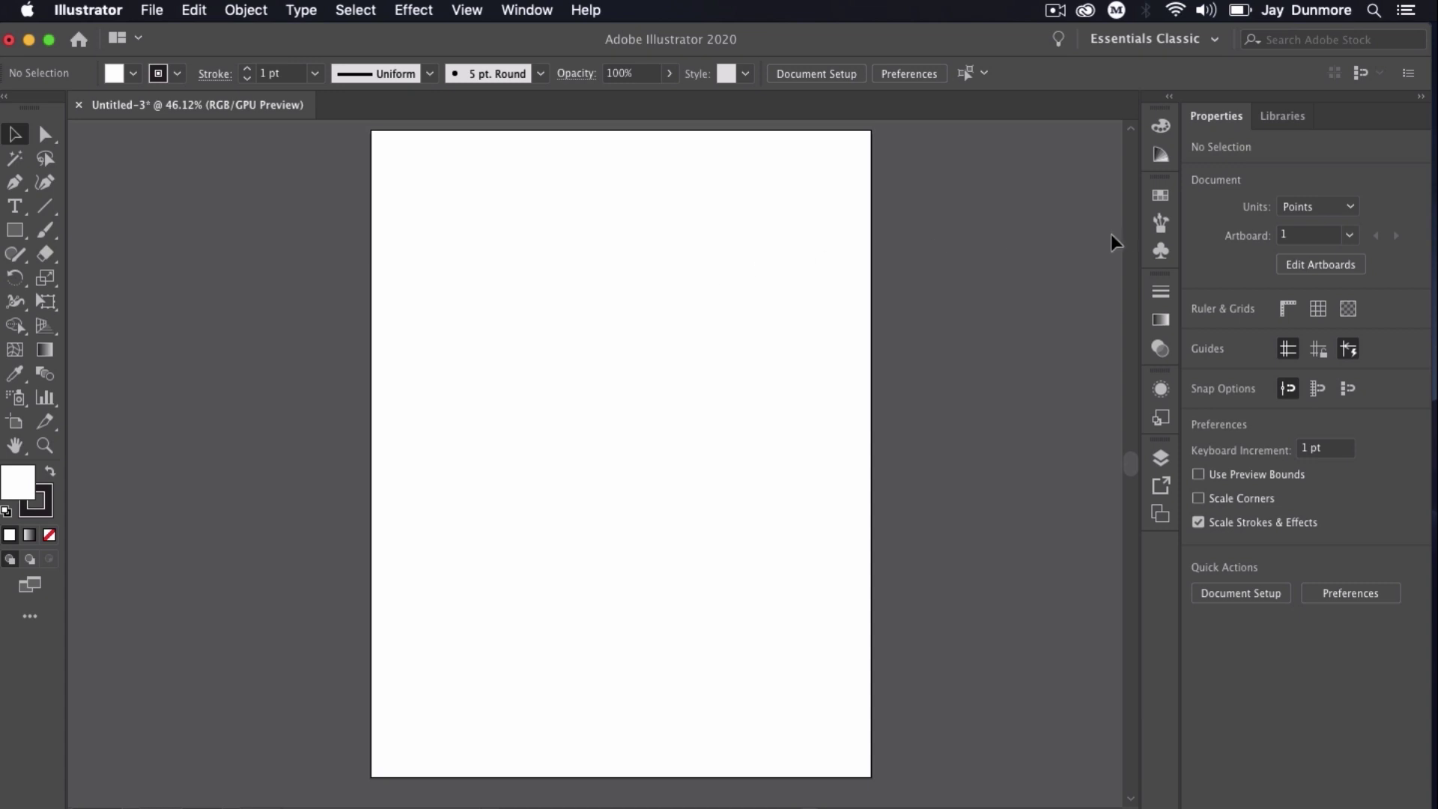
pyautogui.moveTo(1141, 238); pyautogui.dragTo(1064, 237)
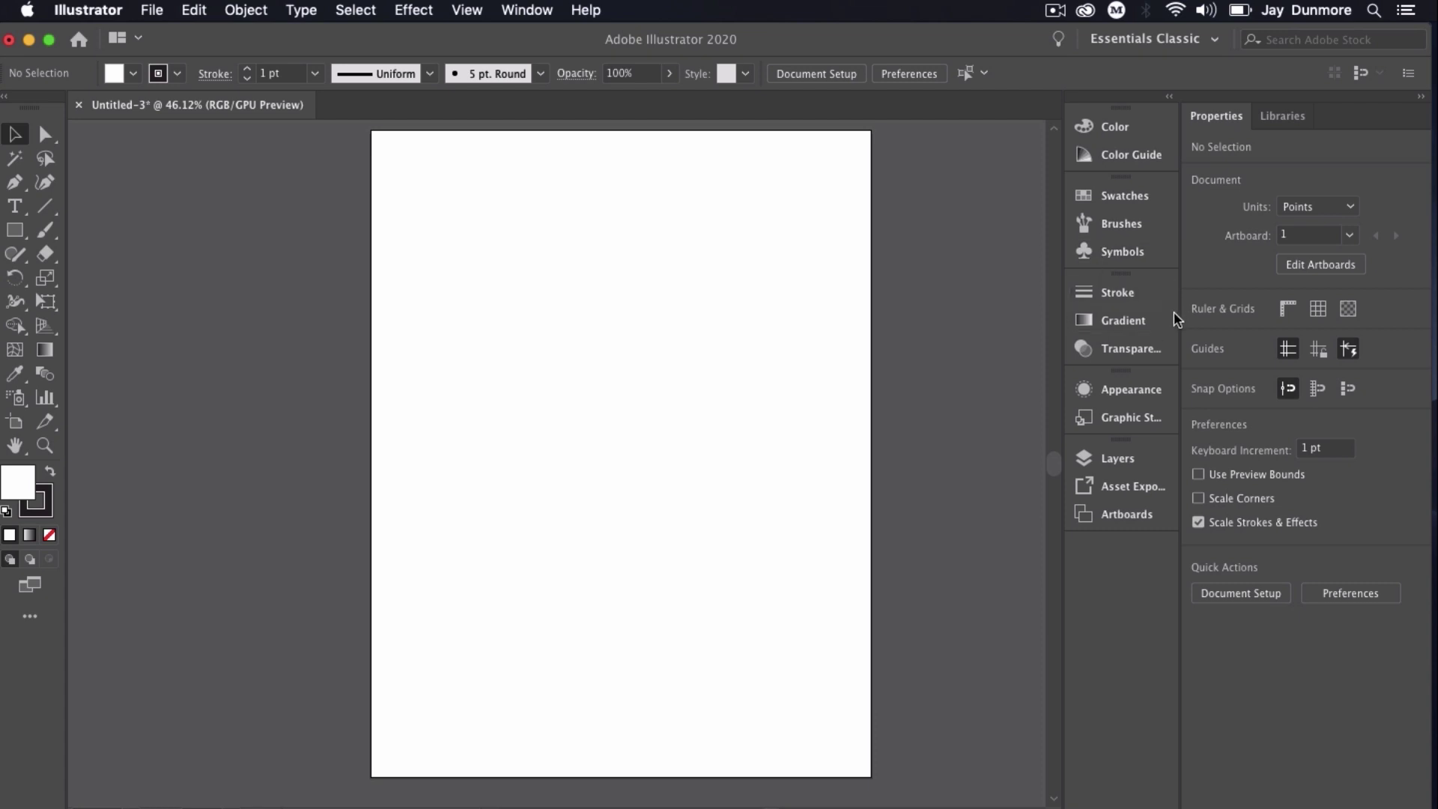
pyautogui.click(1109, 195)
pyautogui.click(1109, 195)
pyautogui.click(152, 10)
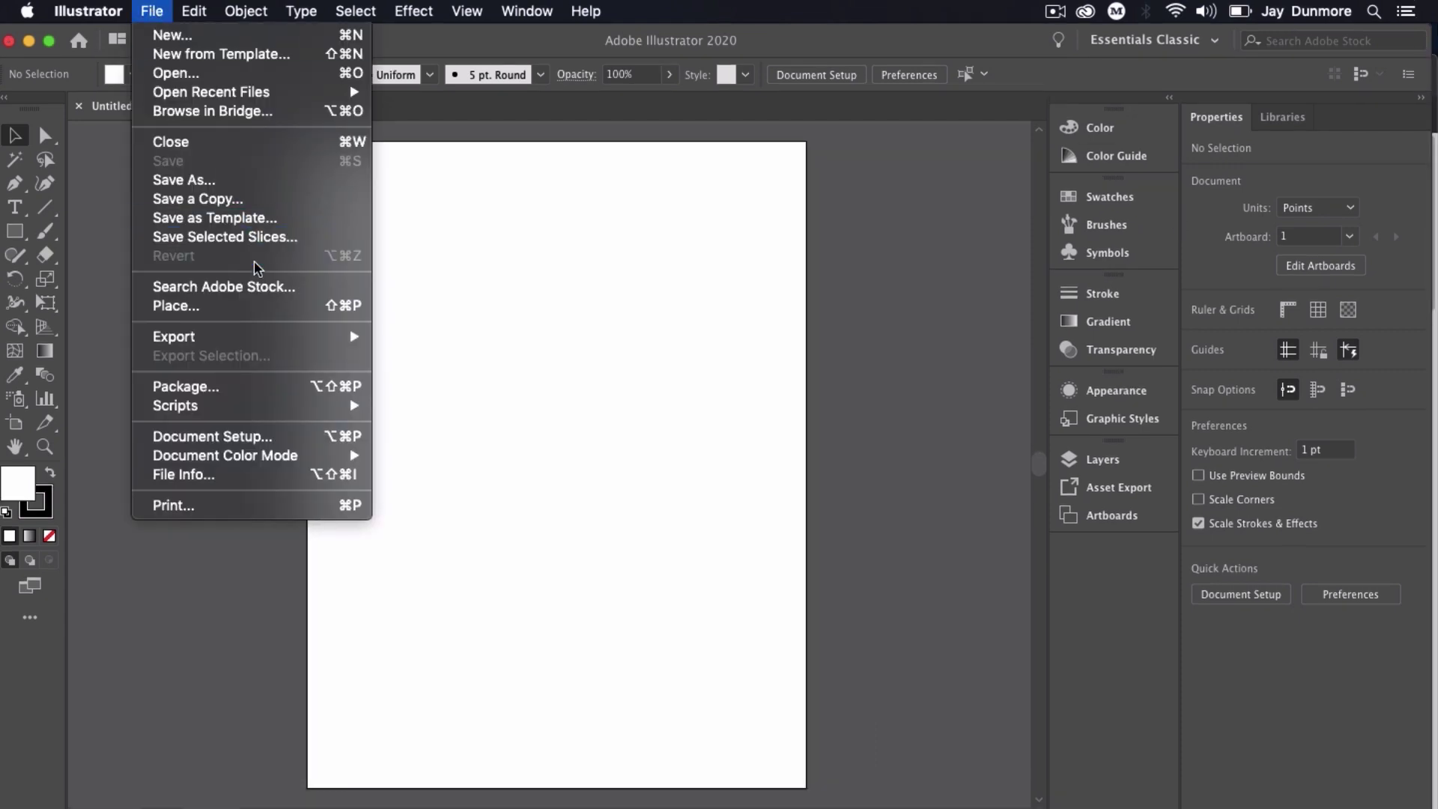
# Place TracingImage_V4.jpg as a template, embed it and extend the crop box's left edge.
pyautogui.click(256, 305)
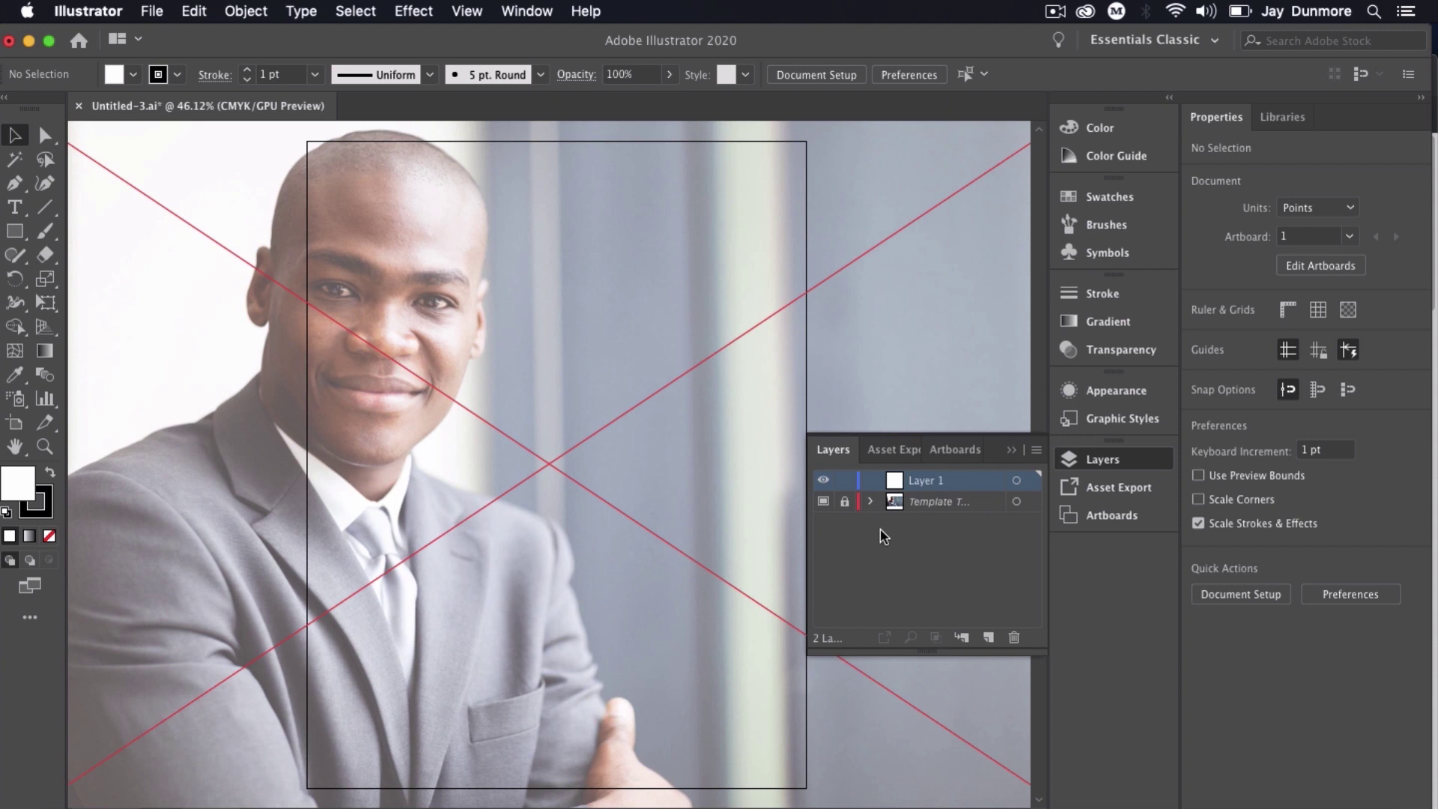
pyautogui.moveTo(809, 533); pyautogui.dragTo(653, 526)
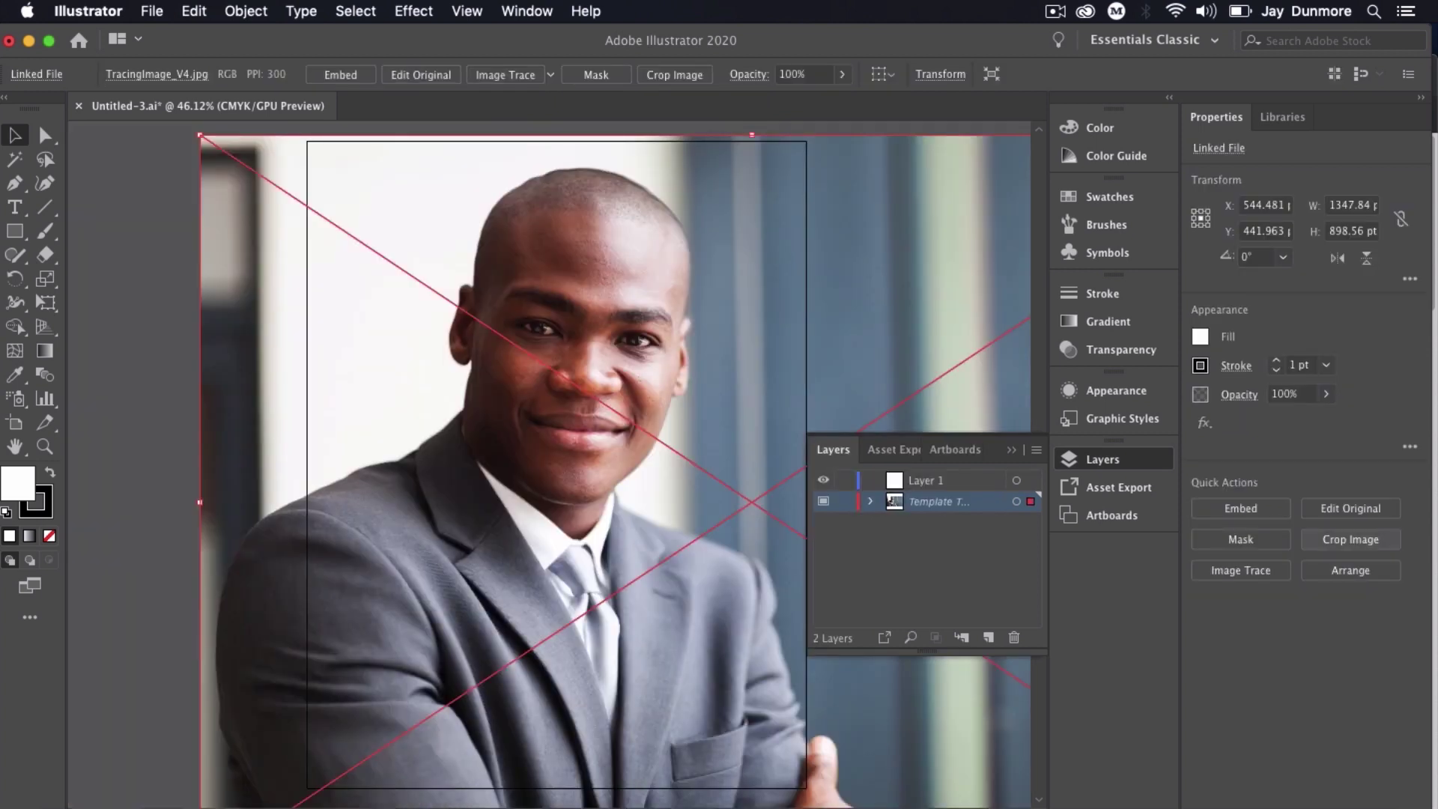
pyautogui.click(1351, 539)
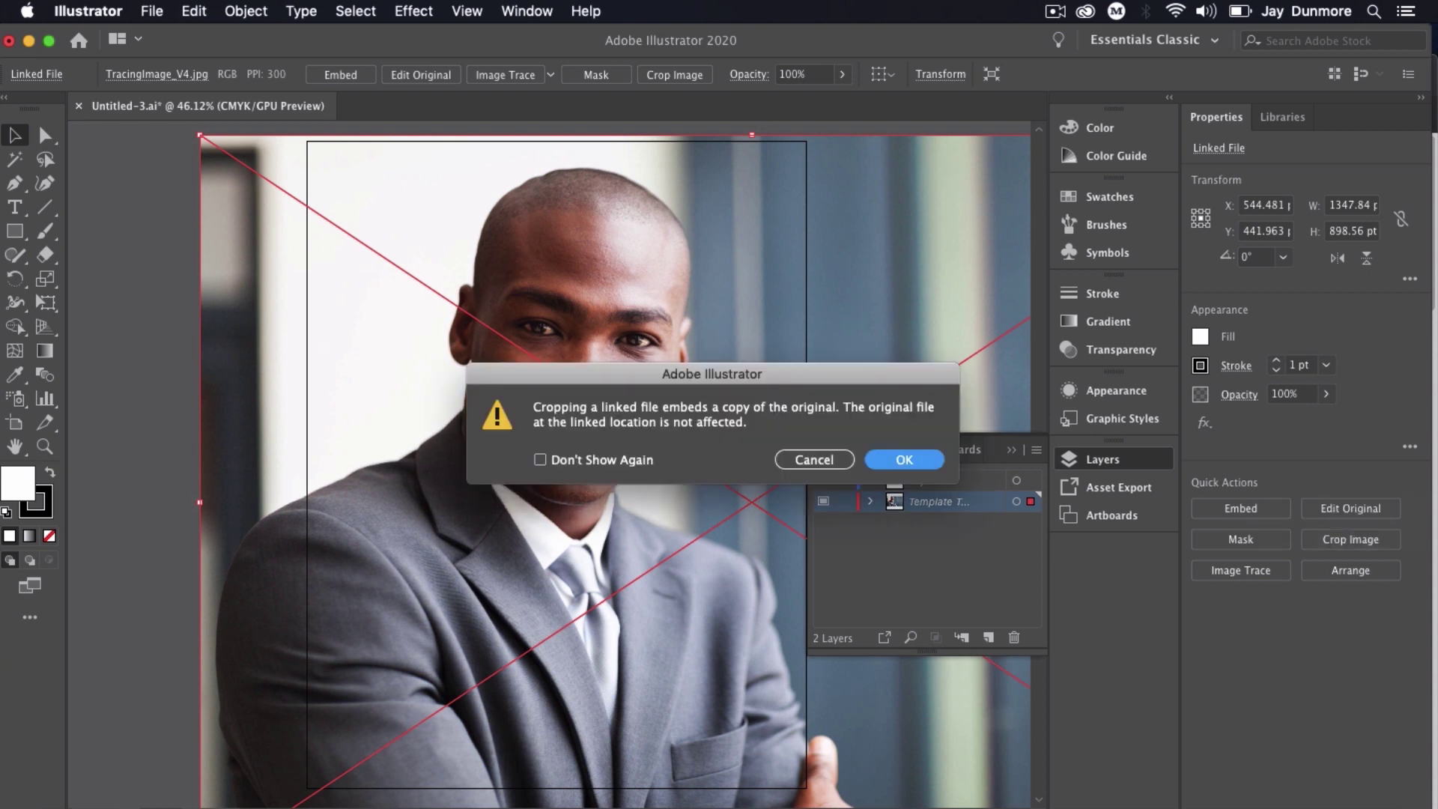
pyautogui.press('Return')
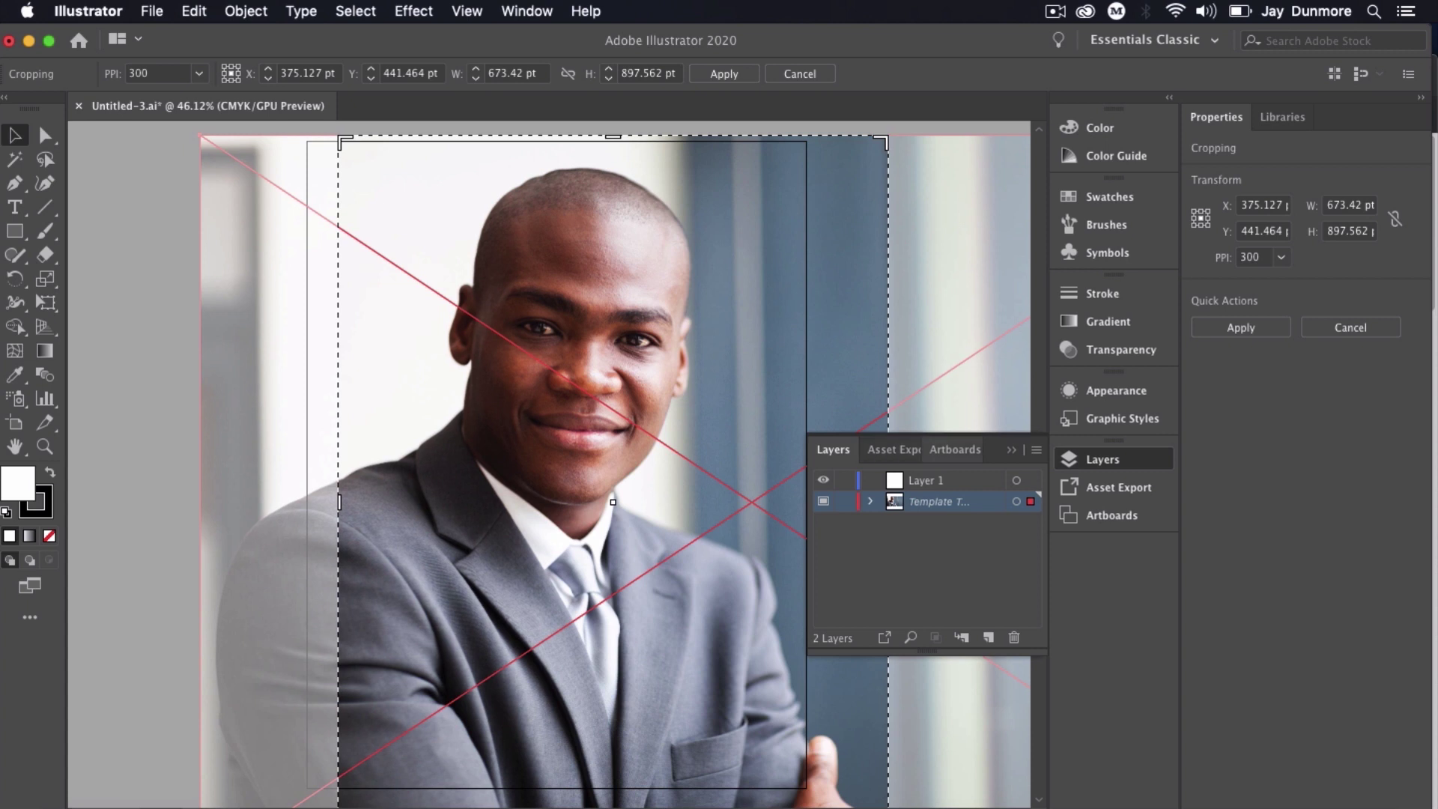
pyautogui.press('F7')
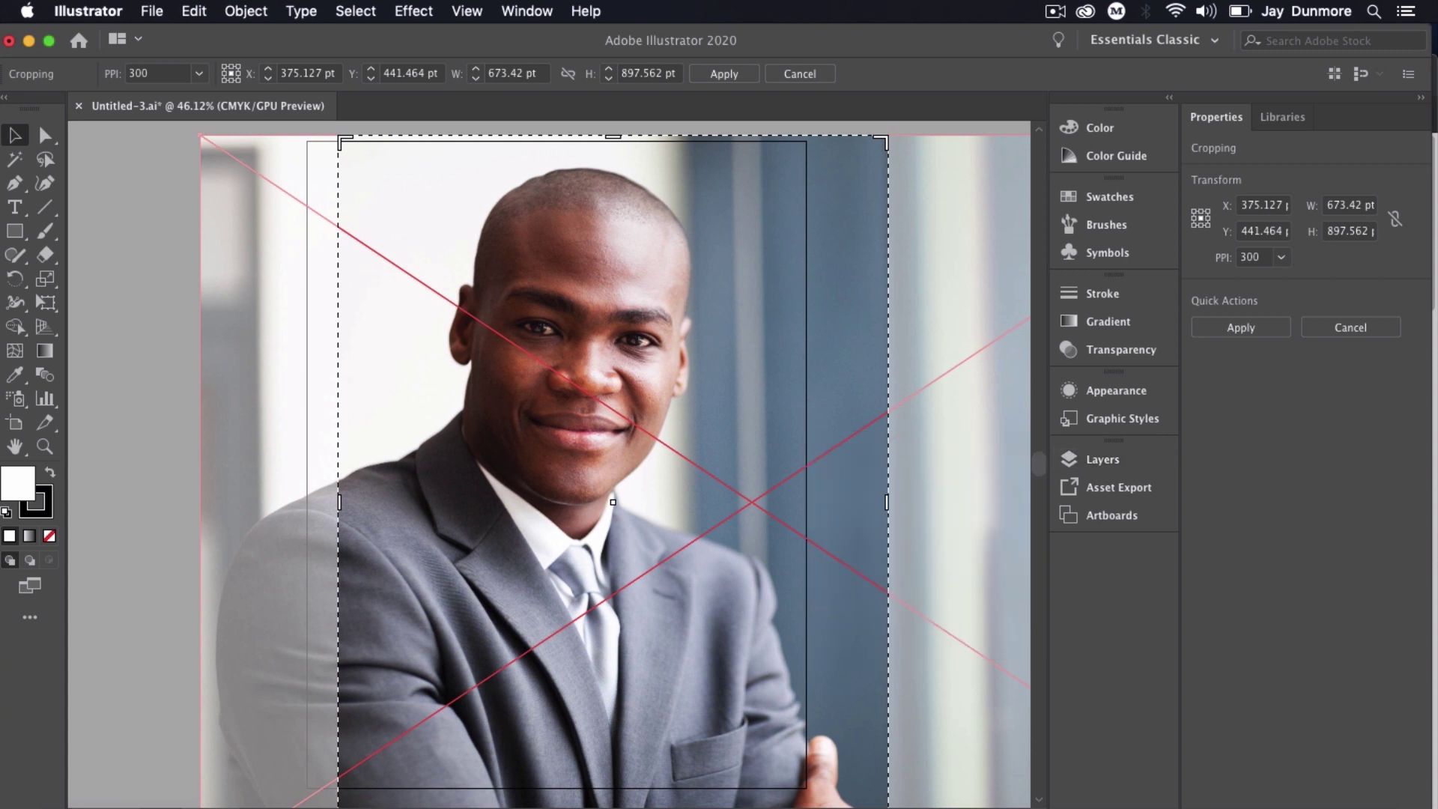
pyautogui.moveTo(340, 502); pyautogui.dragTo(308, 502)
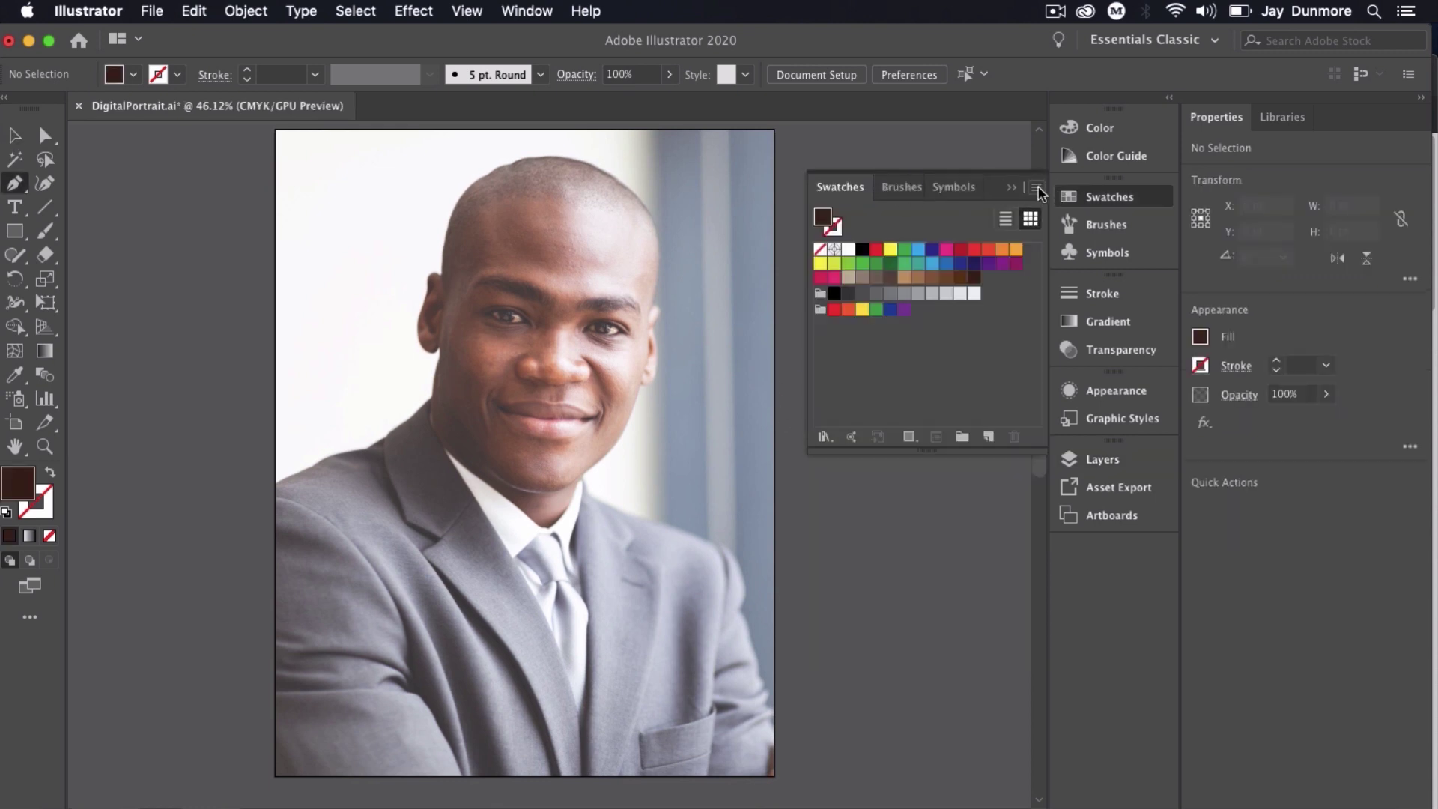
# Open the Skintones swatch library and move its panel over the Swatches panel.
pyautogui.click(1037, 188)
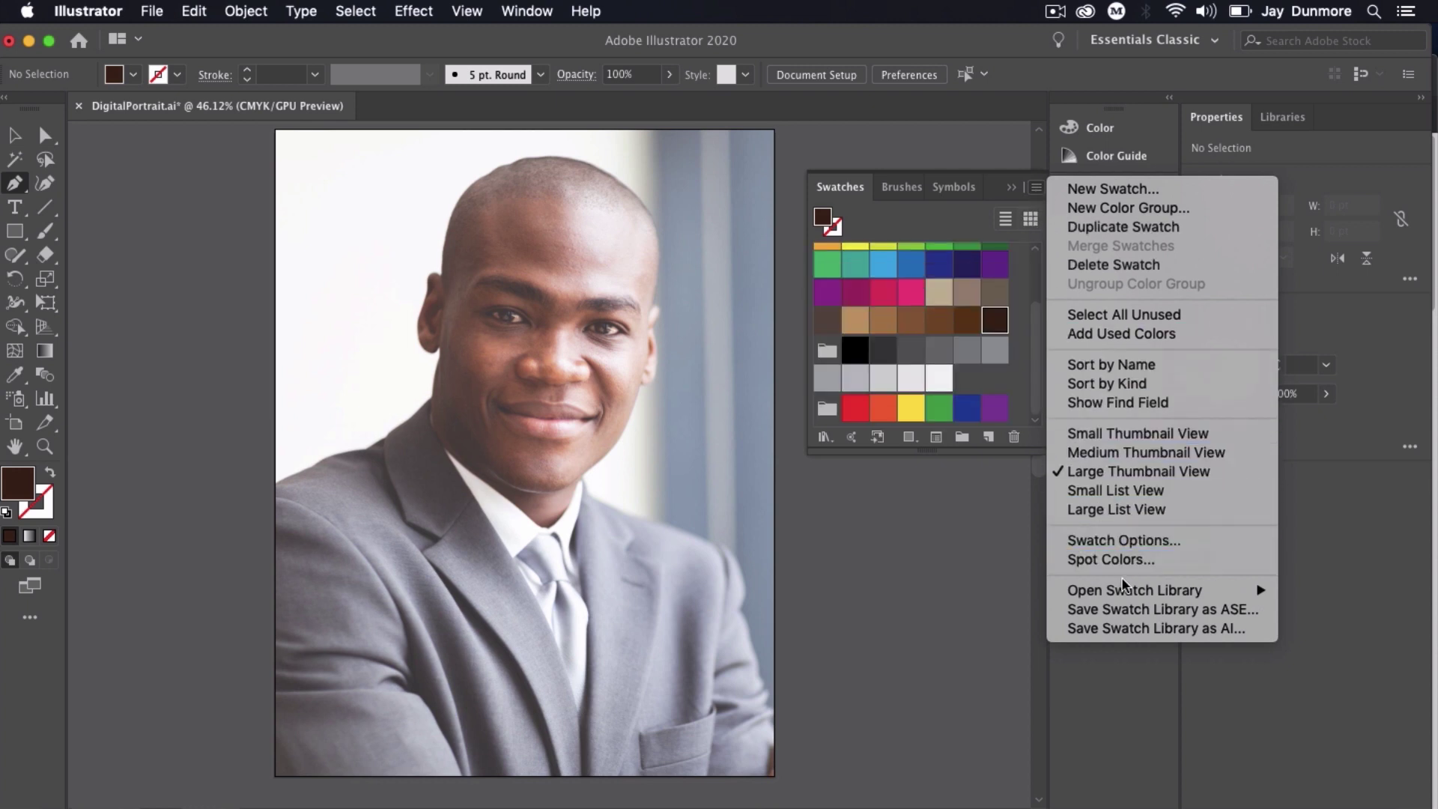
pyautogui.moveTo(1123, 591)
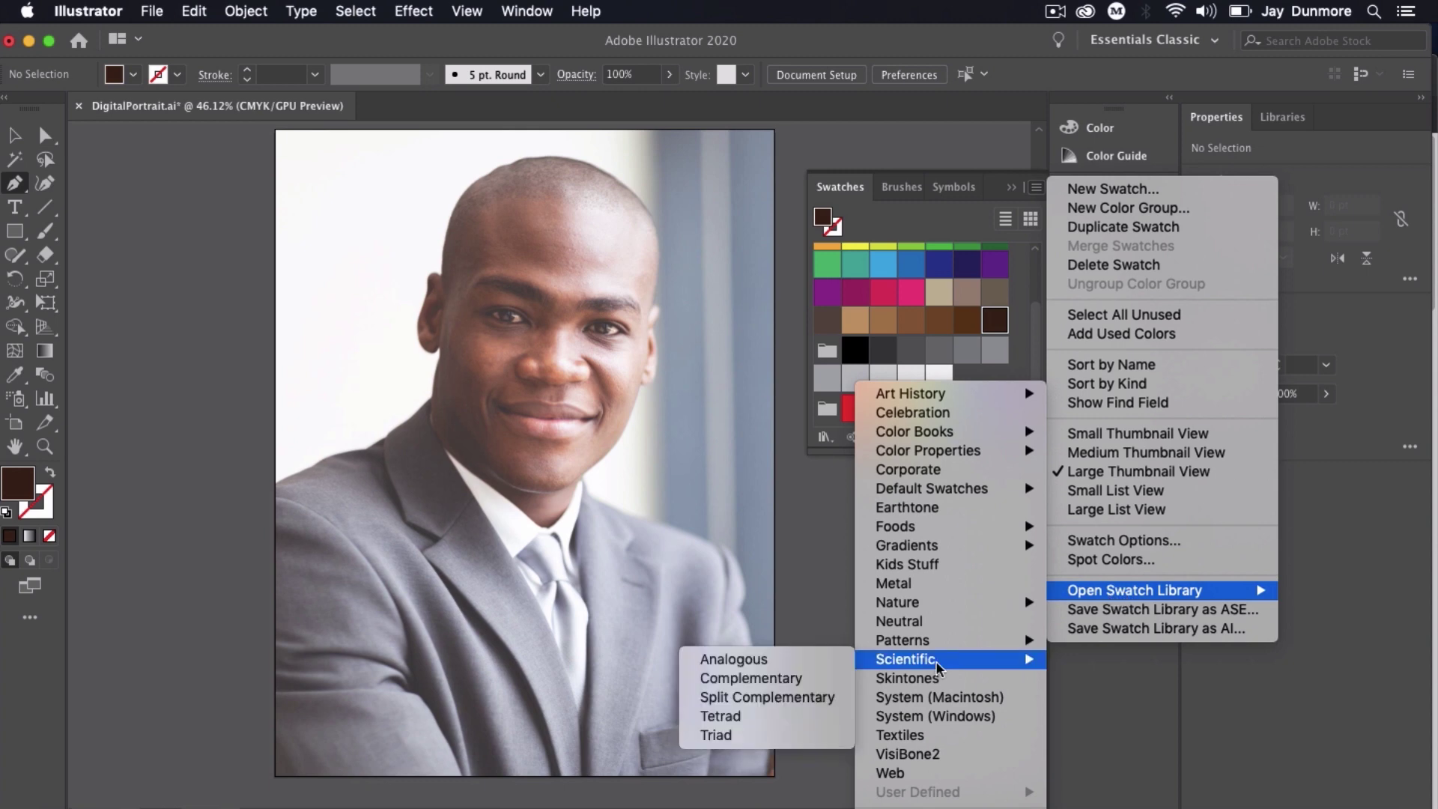
pyautogui.click(929, 679)
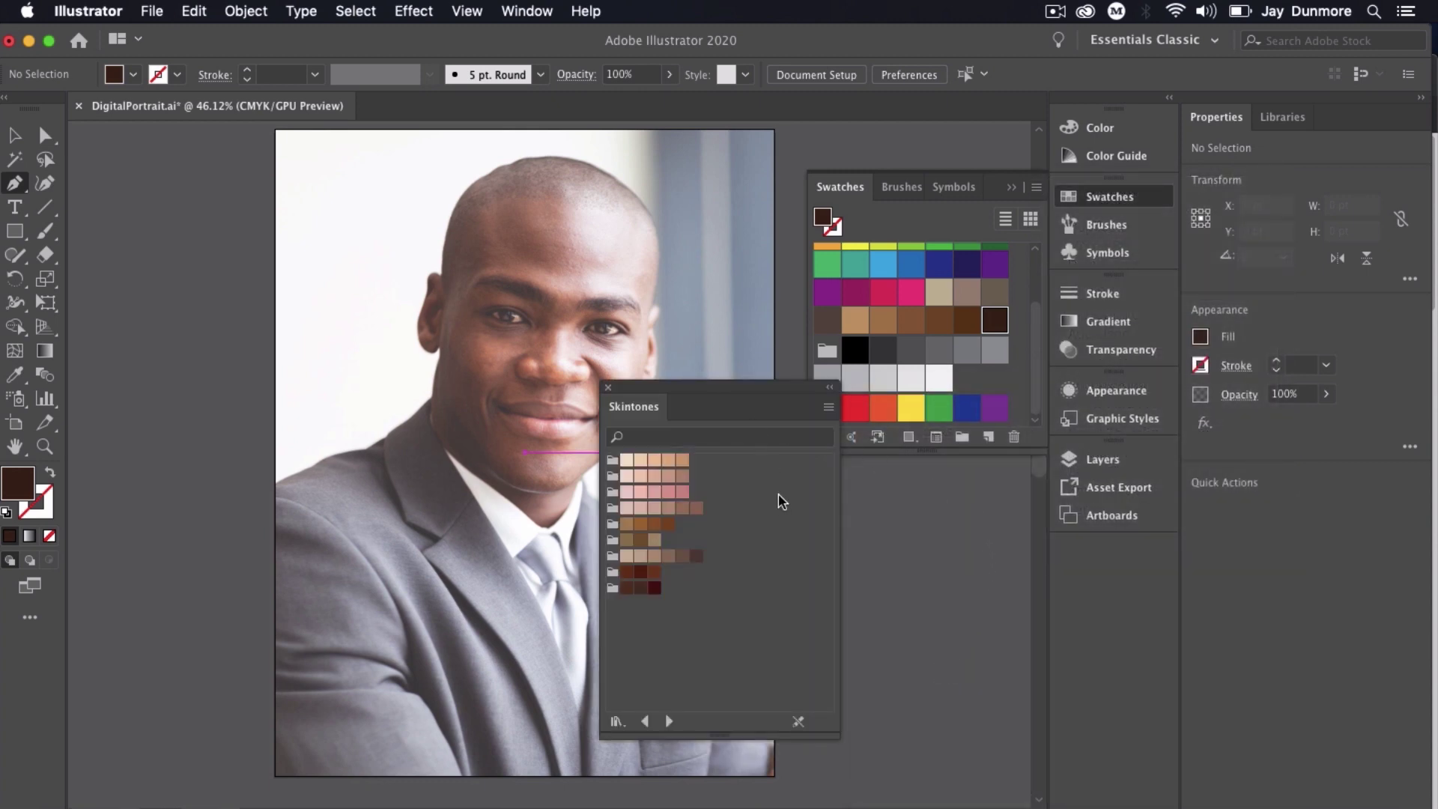
pyautogui.moveTo(721, 388); pyautogui.dragTo(928, 348)
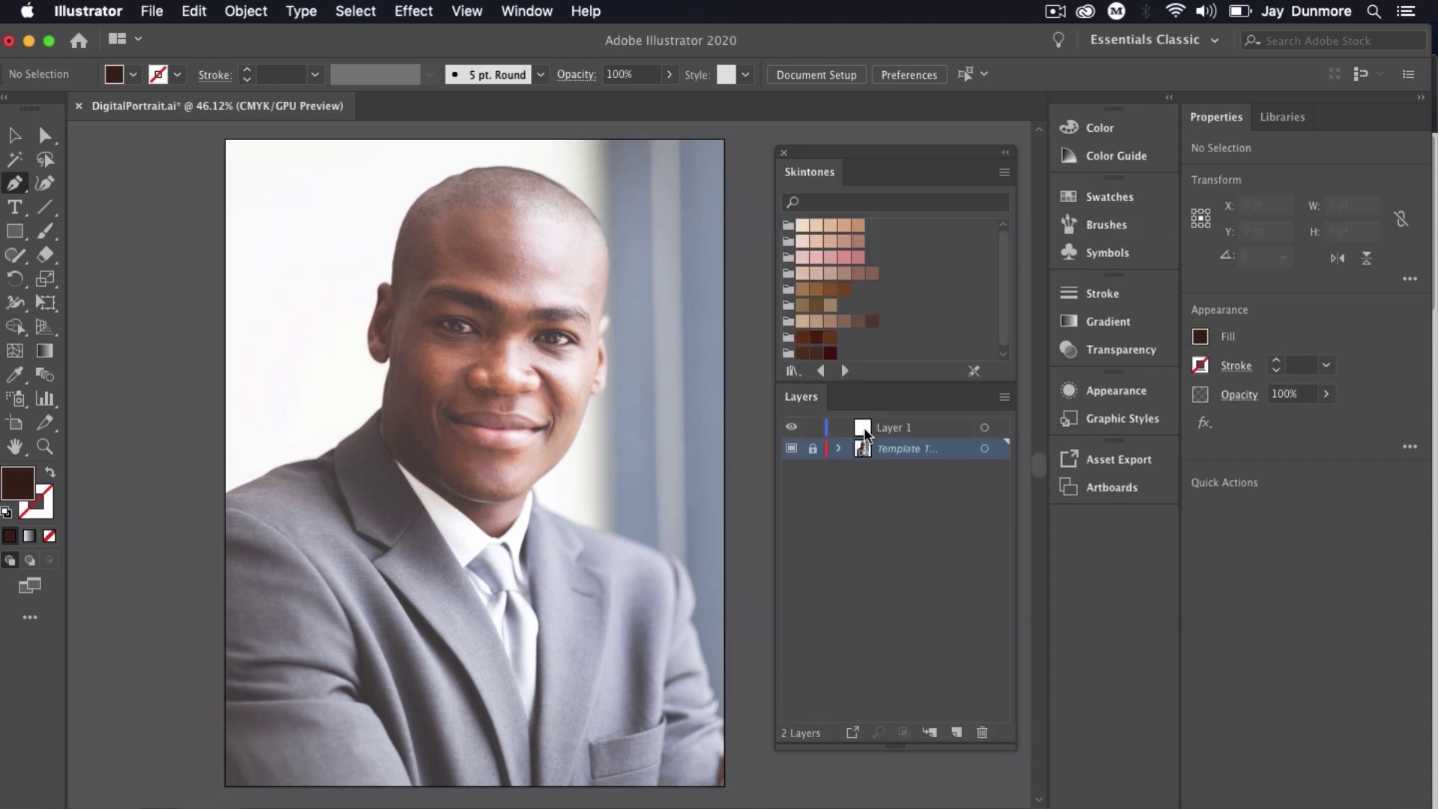
# Rename Layer 1 to Outlines and swap fill and stroke for unfilled outlines.
pyautogui.click(899, 430)
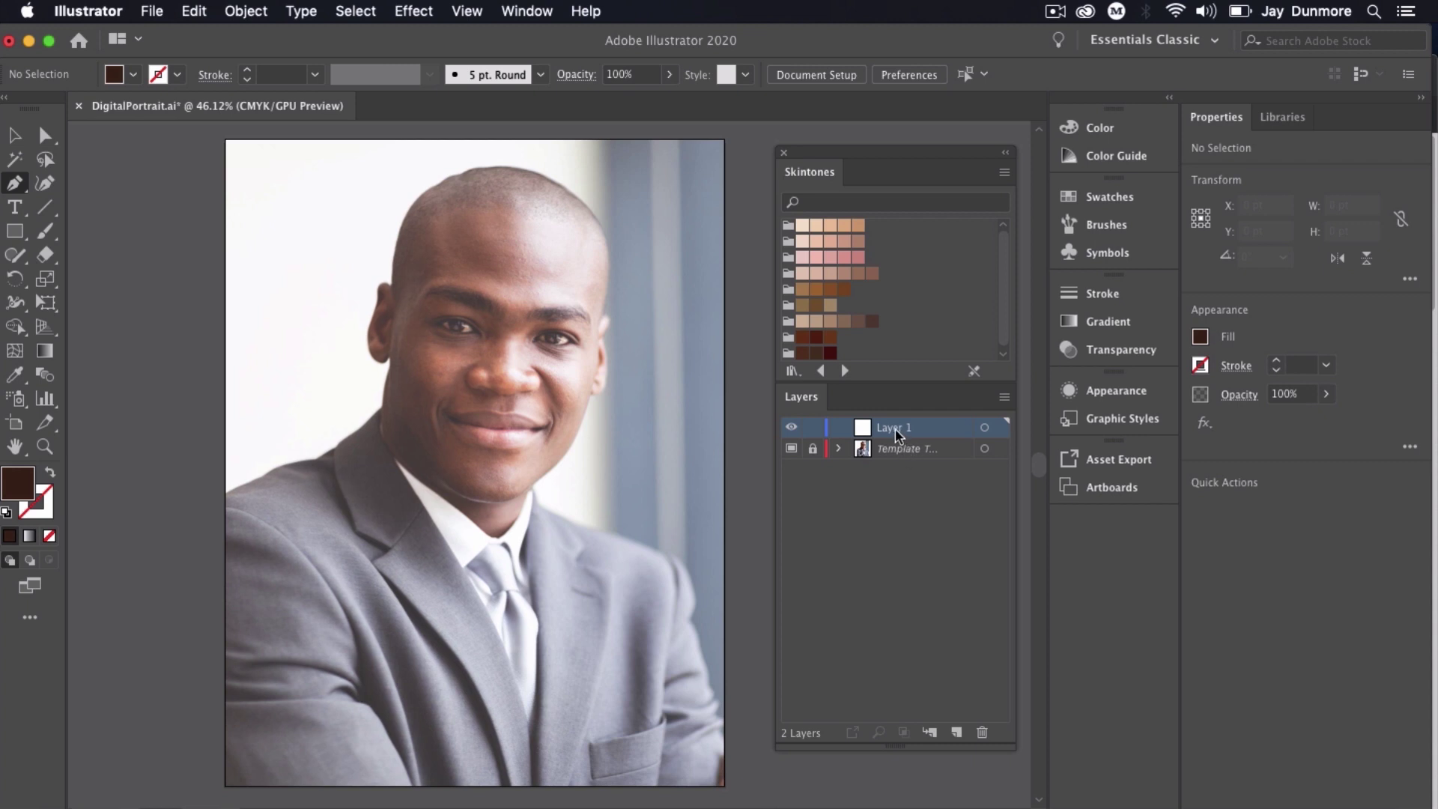
pyautogui.doubleClick(896, 430)
pyautogui.write('Outlines')
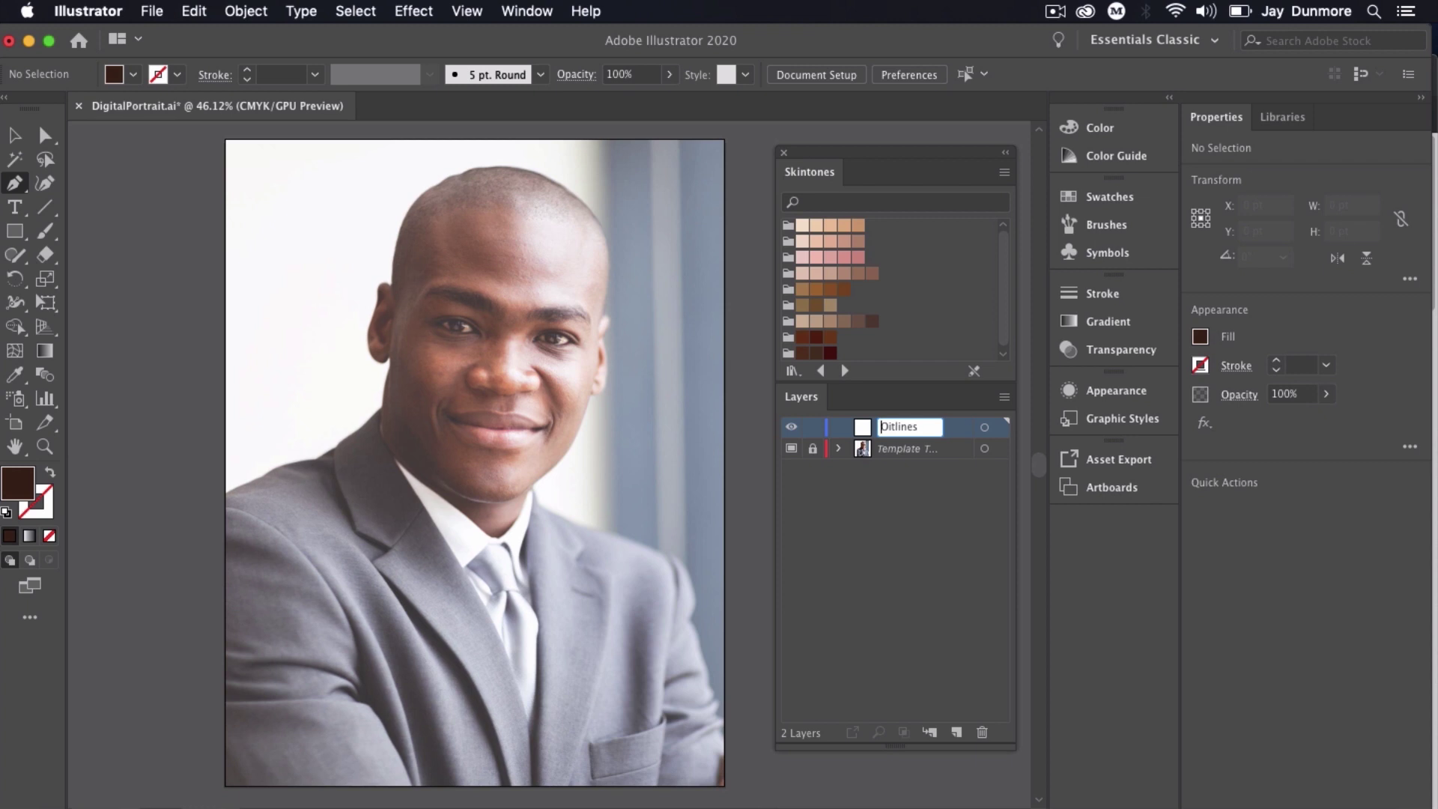
pyautogui.press('Return')
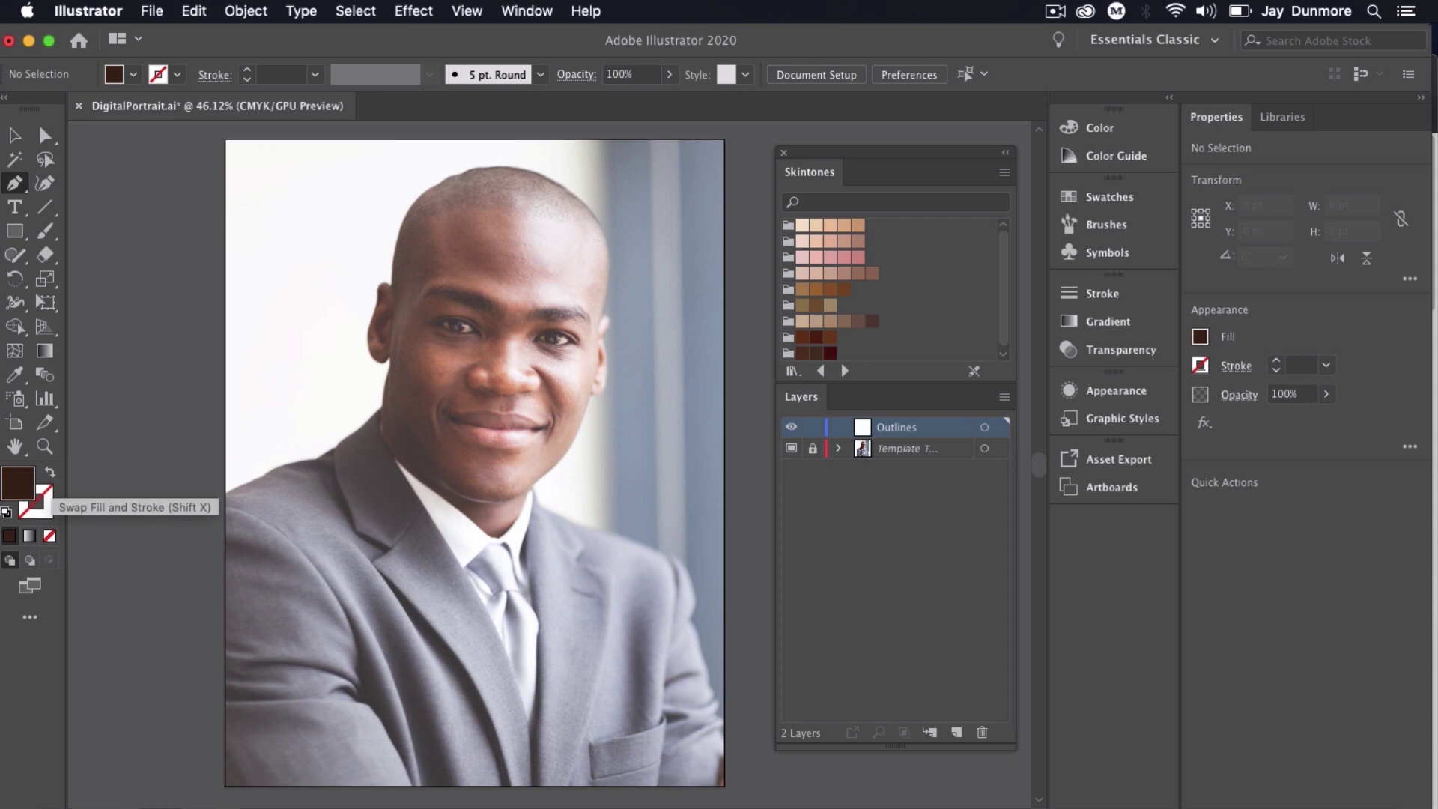
pyautogui.click(49, 472)
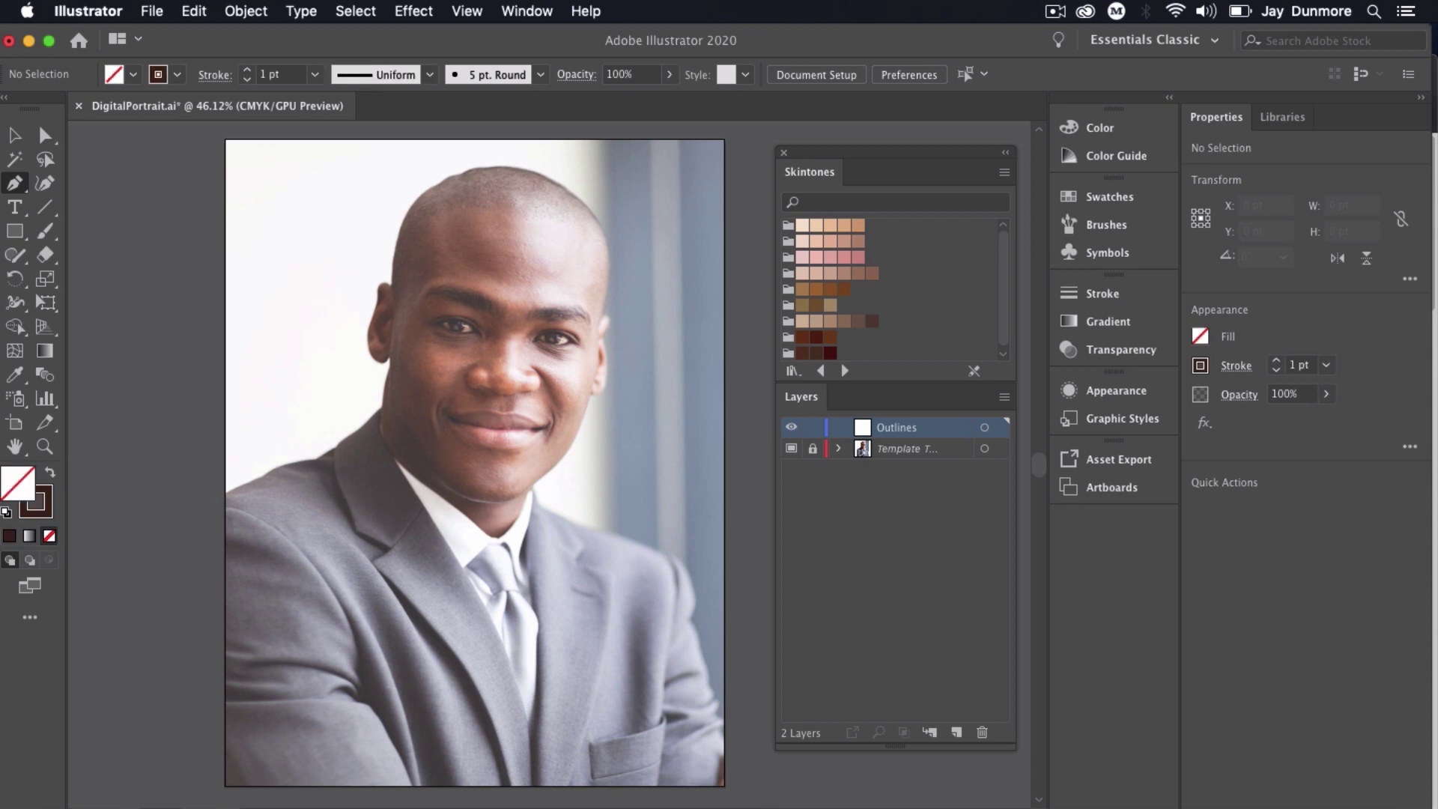
# Start tracing the head outline with the Pen tool, curving it over the crown.
pyautogui.press('super+1')
pyautogui.scroll(10, 495, 464)
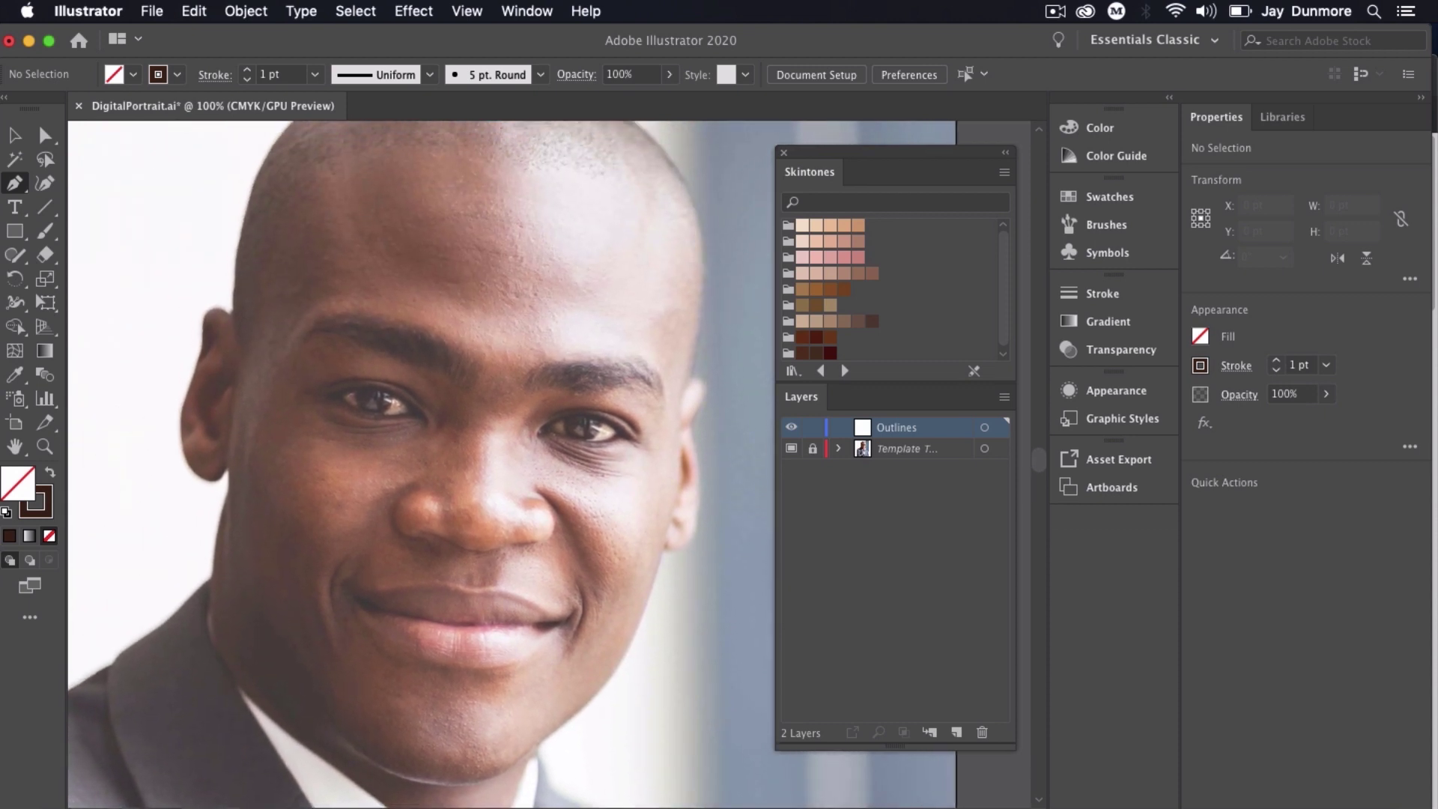
pyautogui.moveTo(697, 396); pyautogui.dragTo(645, 208)
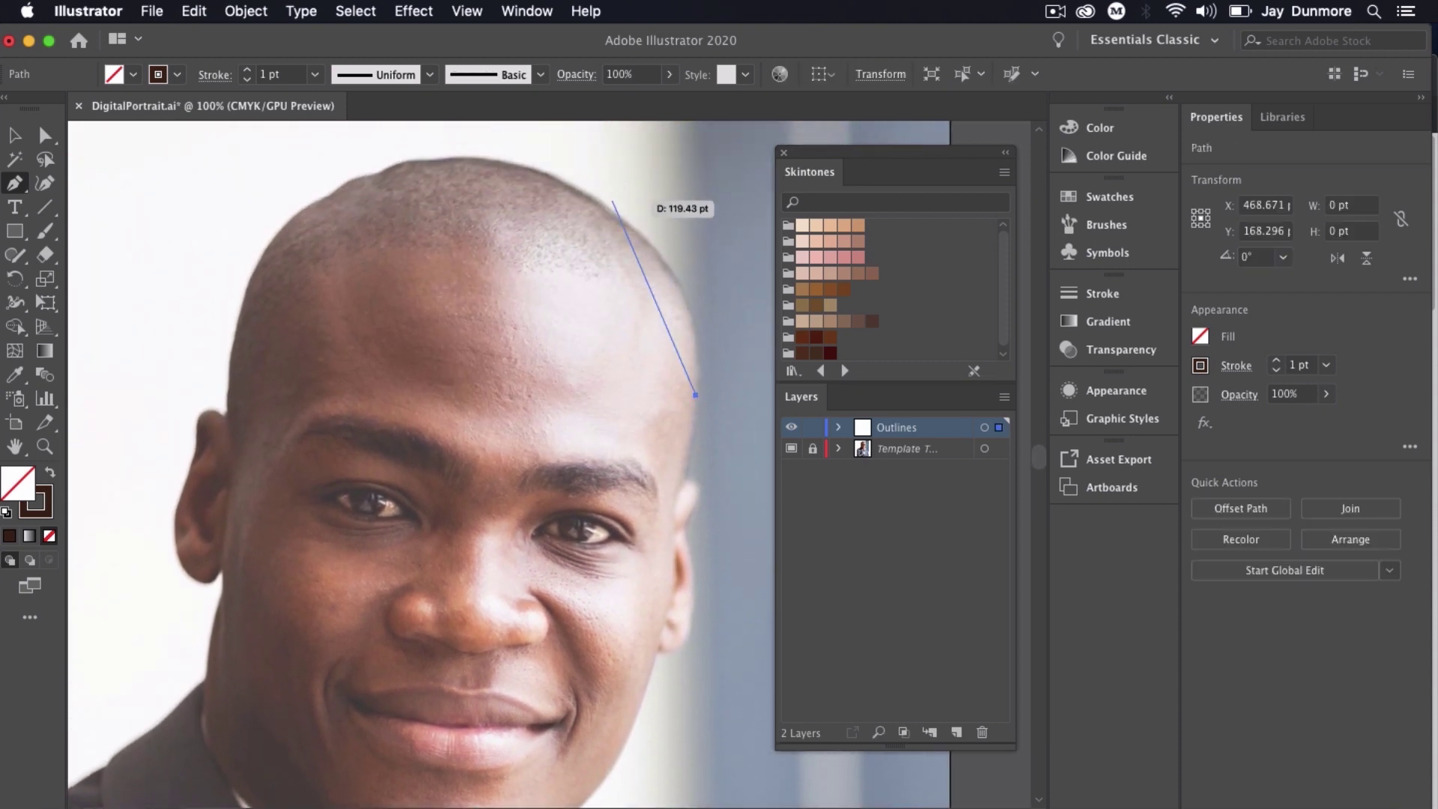
pyautogui.click(657, 249)
pyautogui.click(510, 161)
pyautogui.click(360, 175)
pyautogui.click(315, 201)
pyautogui.moveTo(253, 267); pyautogui.dragTo(221, 411)
# Finish the head outline along the jaw and name the path 'Head and Neck'.
pyautogui.scroll(4, 221, 410)
pyautogui.moveTo(442, 444); pyautogui.dragTo(551, 502)
pyautogui.press('super+1')
pyautogui.moveTo(271, 423); pyautogui.dragTo(237, 369)
pyautogui.press('v')
pyautogui.press('super+minus')
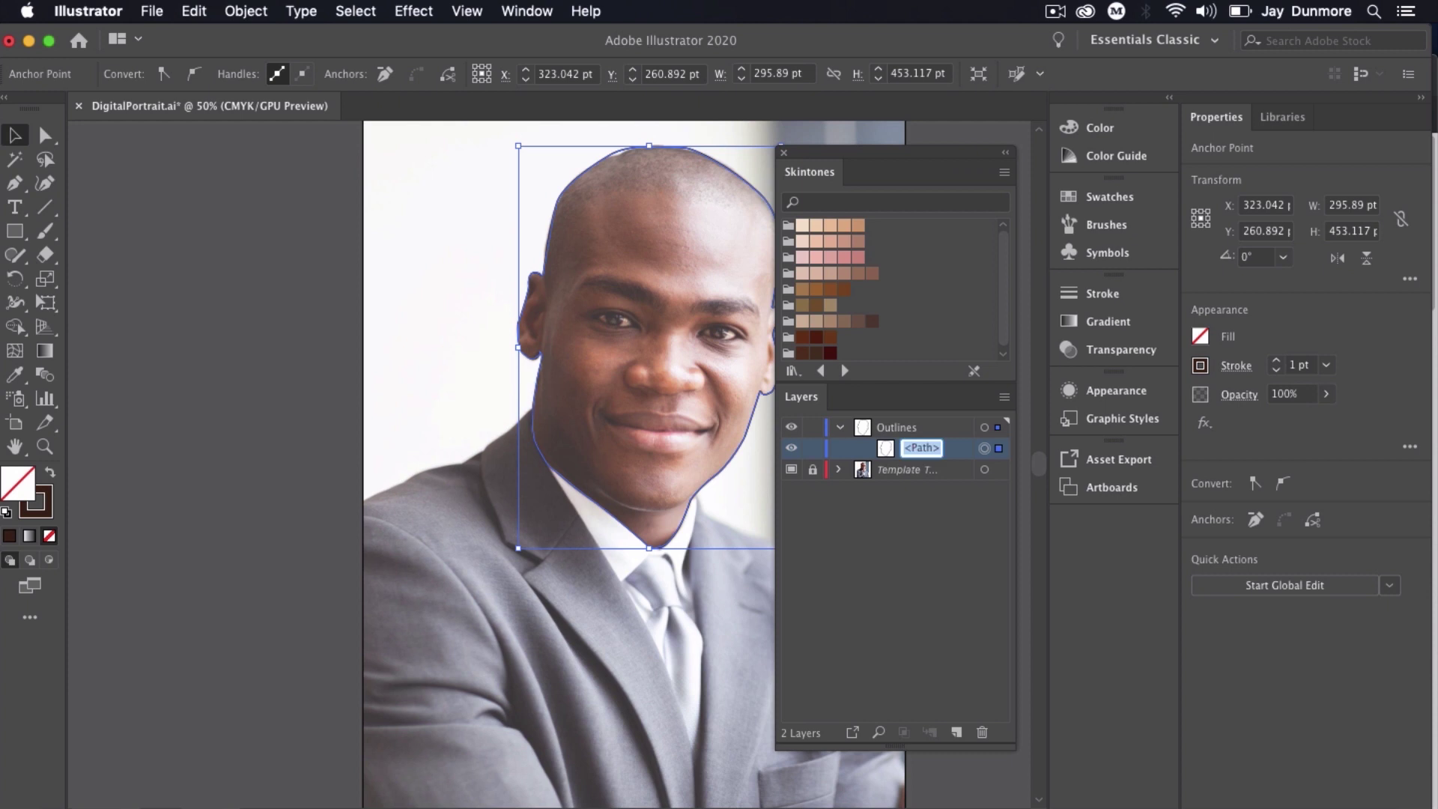
pyautogui.write('HEad and Neck')
pyautogui.press('Return')
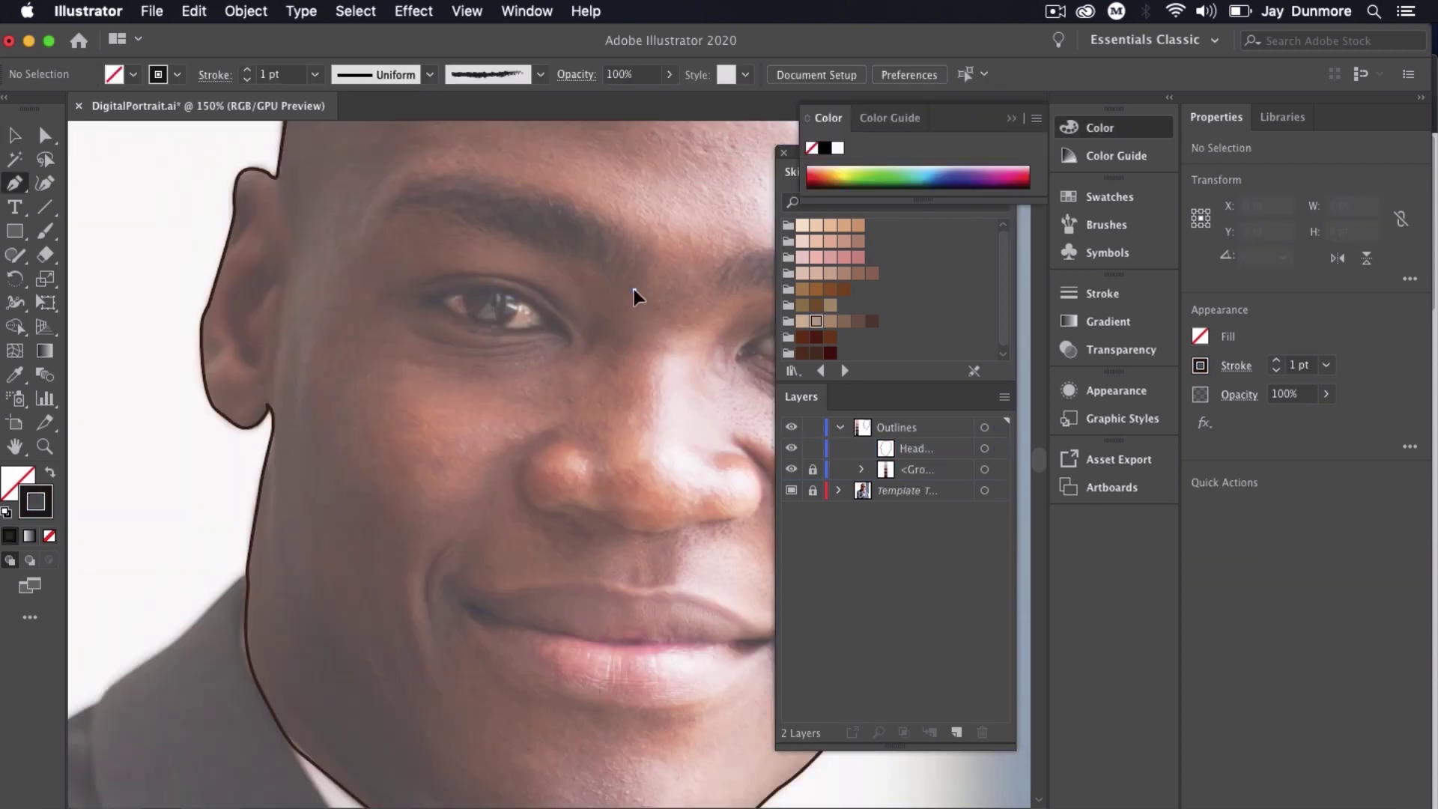
# Trace a closed eyebrow outline, then lock the head and both eyebrow paths.
pyautogui.click(634, 289)
pyautogui.click(653, 238)
pyautogui.moveTo(500, 196); pyautogui.dragTo(504, 205)
pyautogui.moveTo(423, 189)
pyautogui.mouseDown()
pyautogui.moveTo(463, 191)
pyautogui.moveTo(523, 239)
pyautogui.mouseUp()
pyautogui.click(387, 207)
pyautogui.click(634, 290)
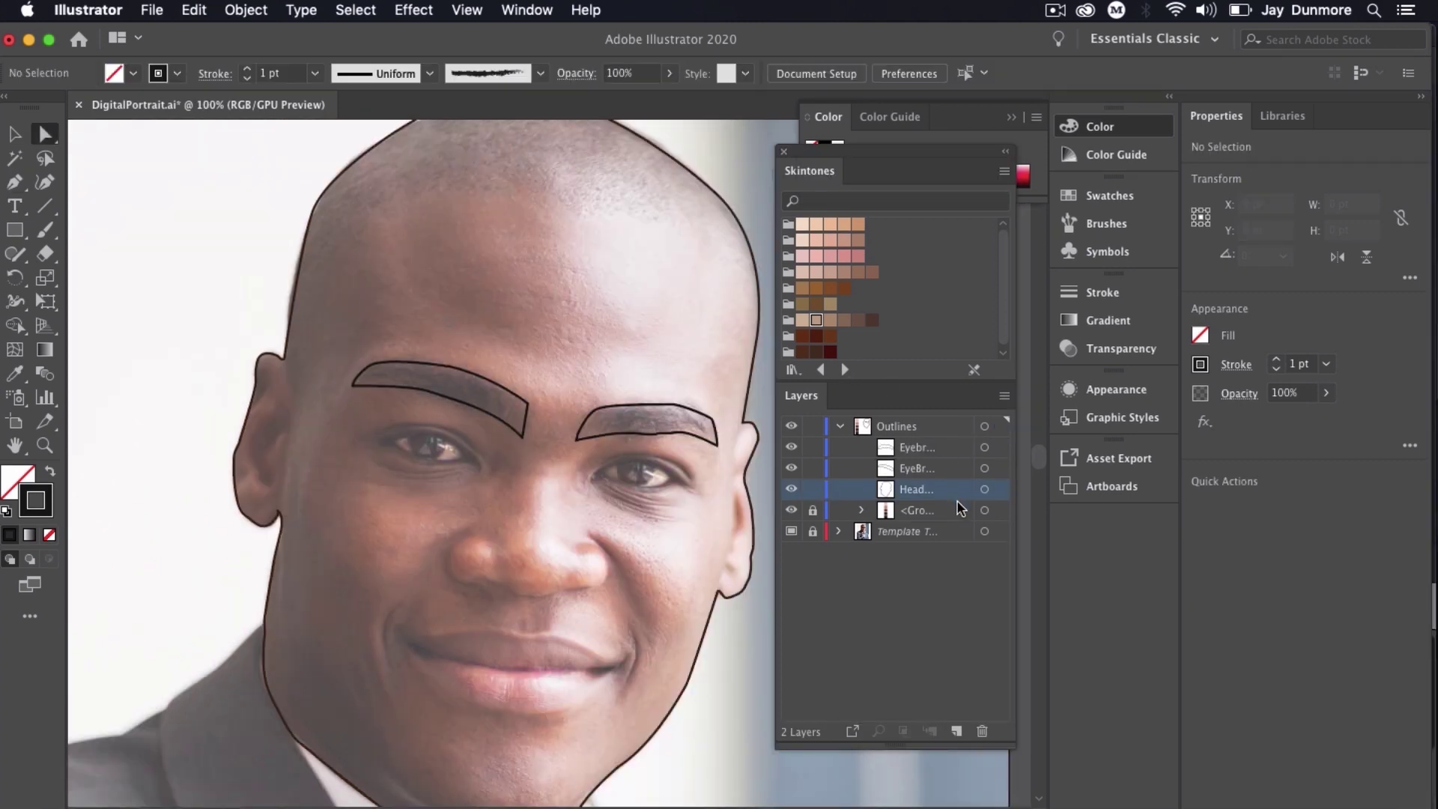
pyautogui.click(813, 488)
pyautogui.click(813, 467)
pyautogui.click(813, 446)
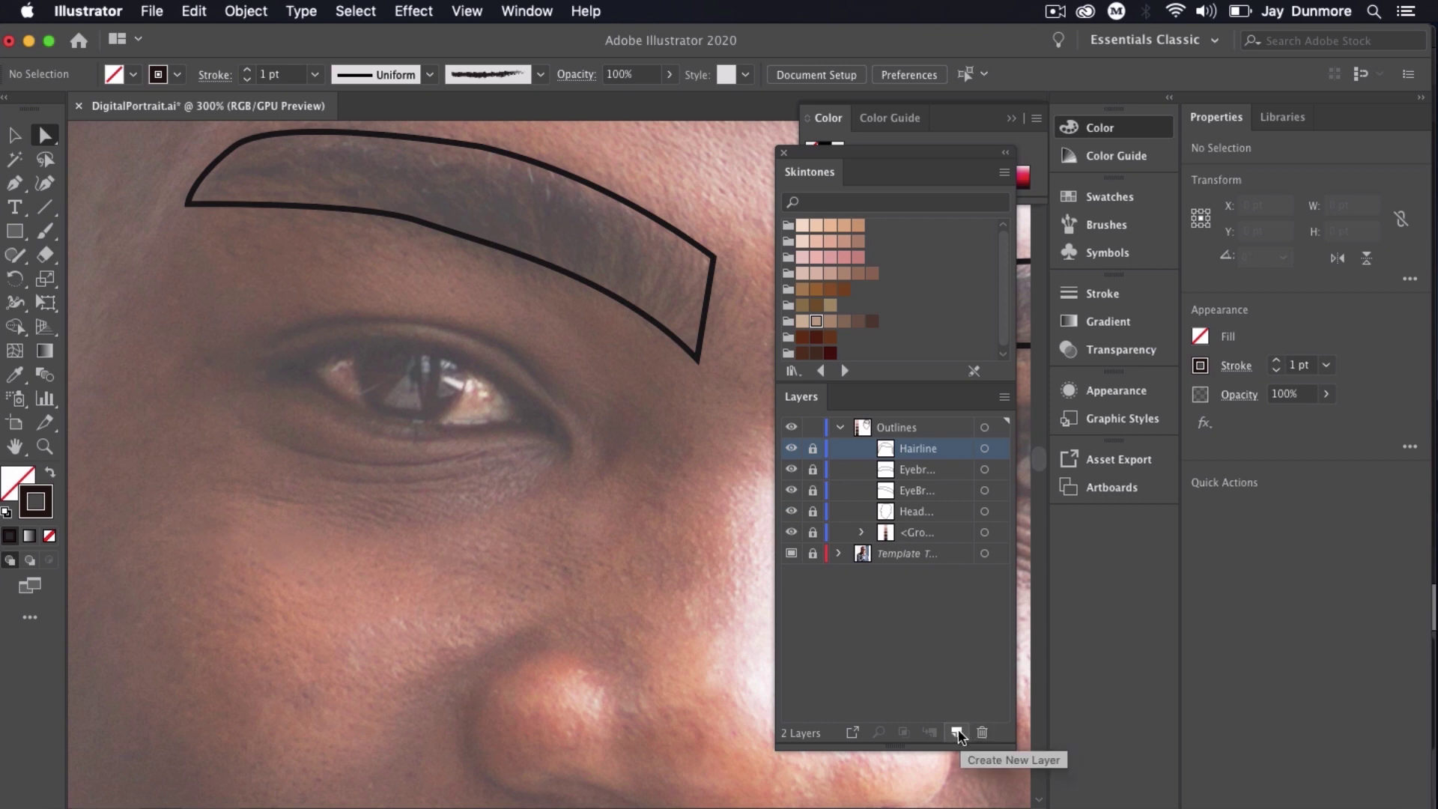
# Add a new layer below Outlines and name it Eyes.
pyautogui.click(959, 732)
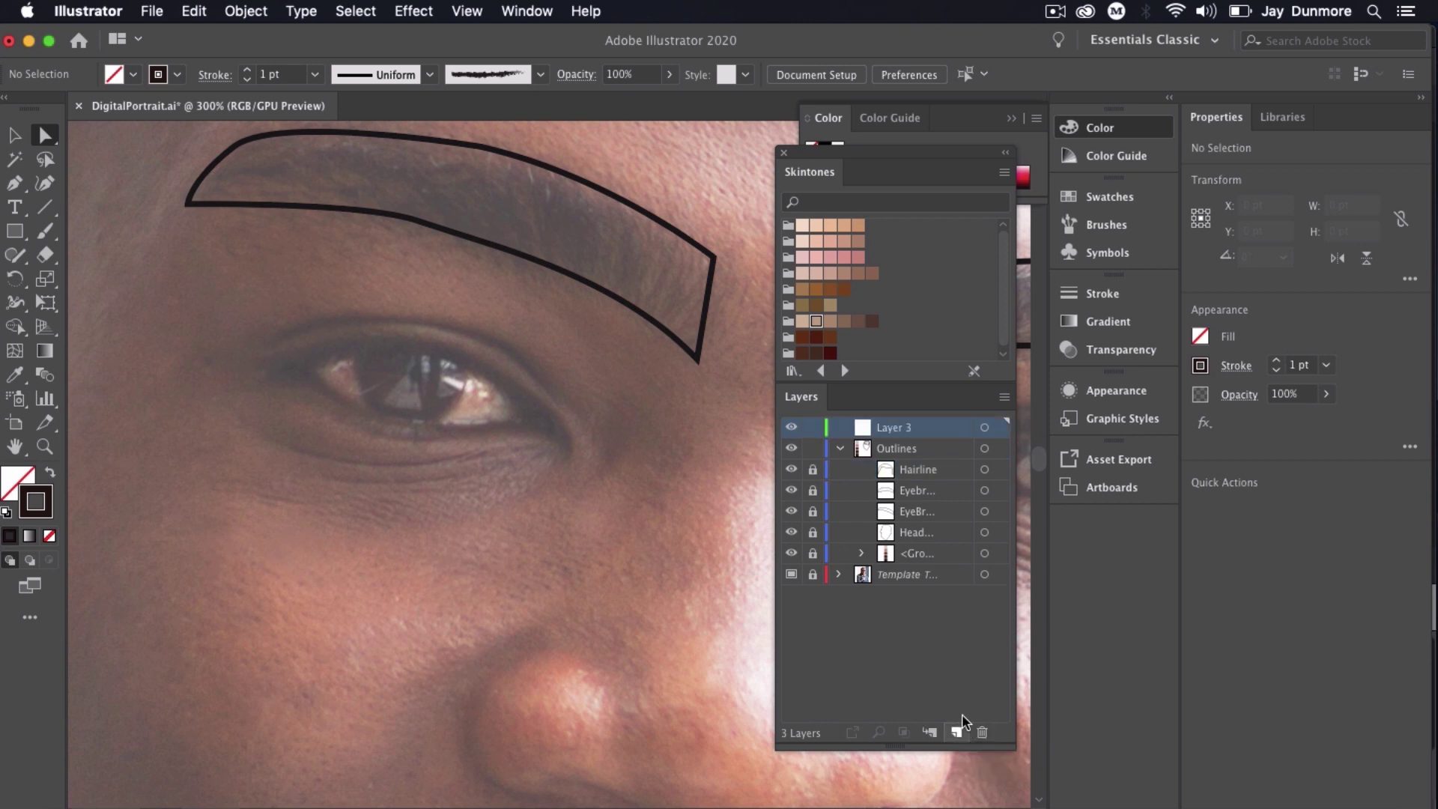
pyautogui.click(841, 448)
pyautogui.moveTo(898, 433); pyautogui.dragTo(904, 465)
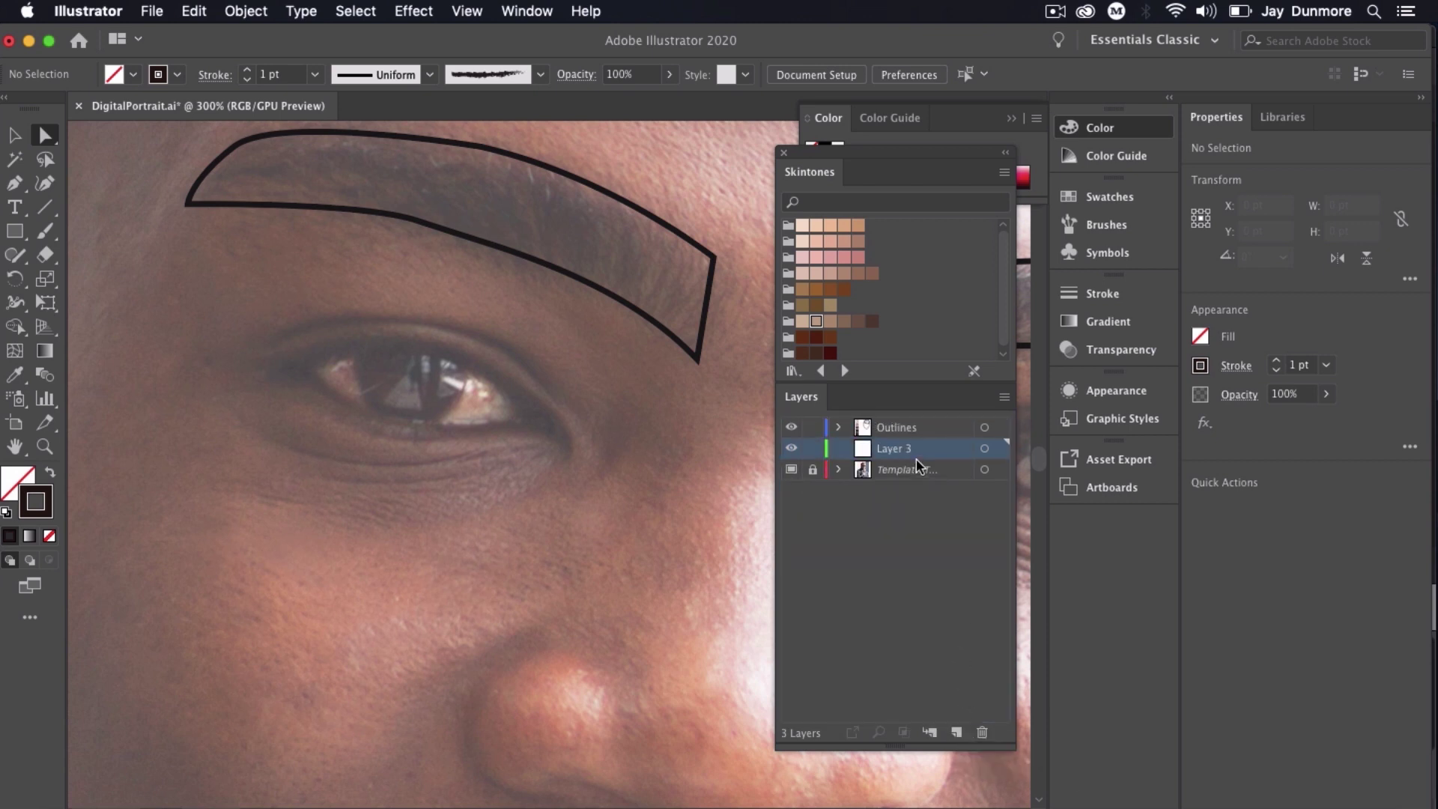
pyautogui.doubleClick(905, 448)
pyautogui.write('Eyes')
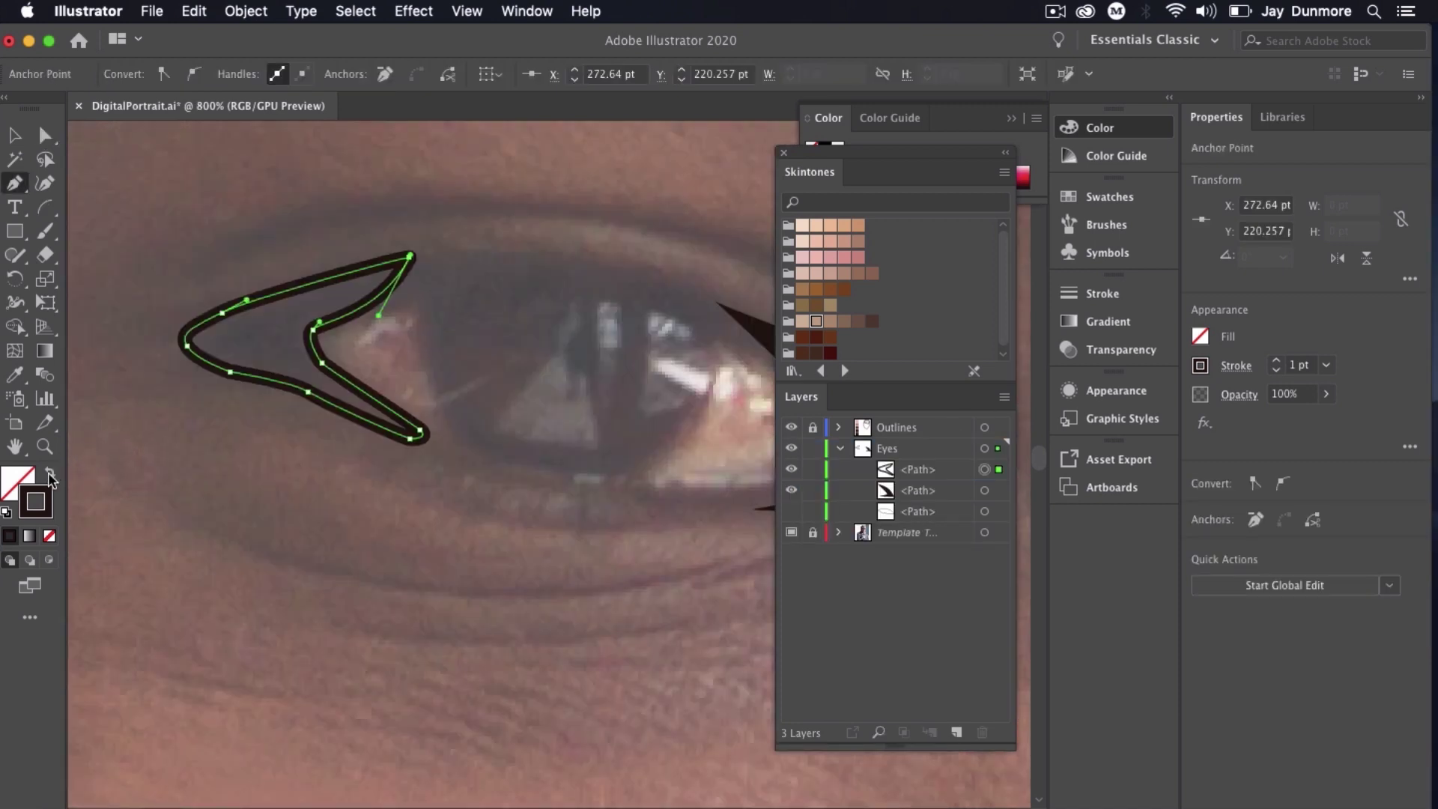
# Give the eye shape a dark fill with no stroke and select all the left eye's shapes.
pyautogui.click(52, 473)
pyautogui.press('super+minus')
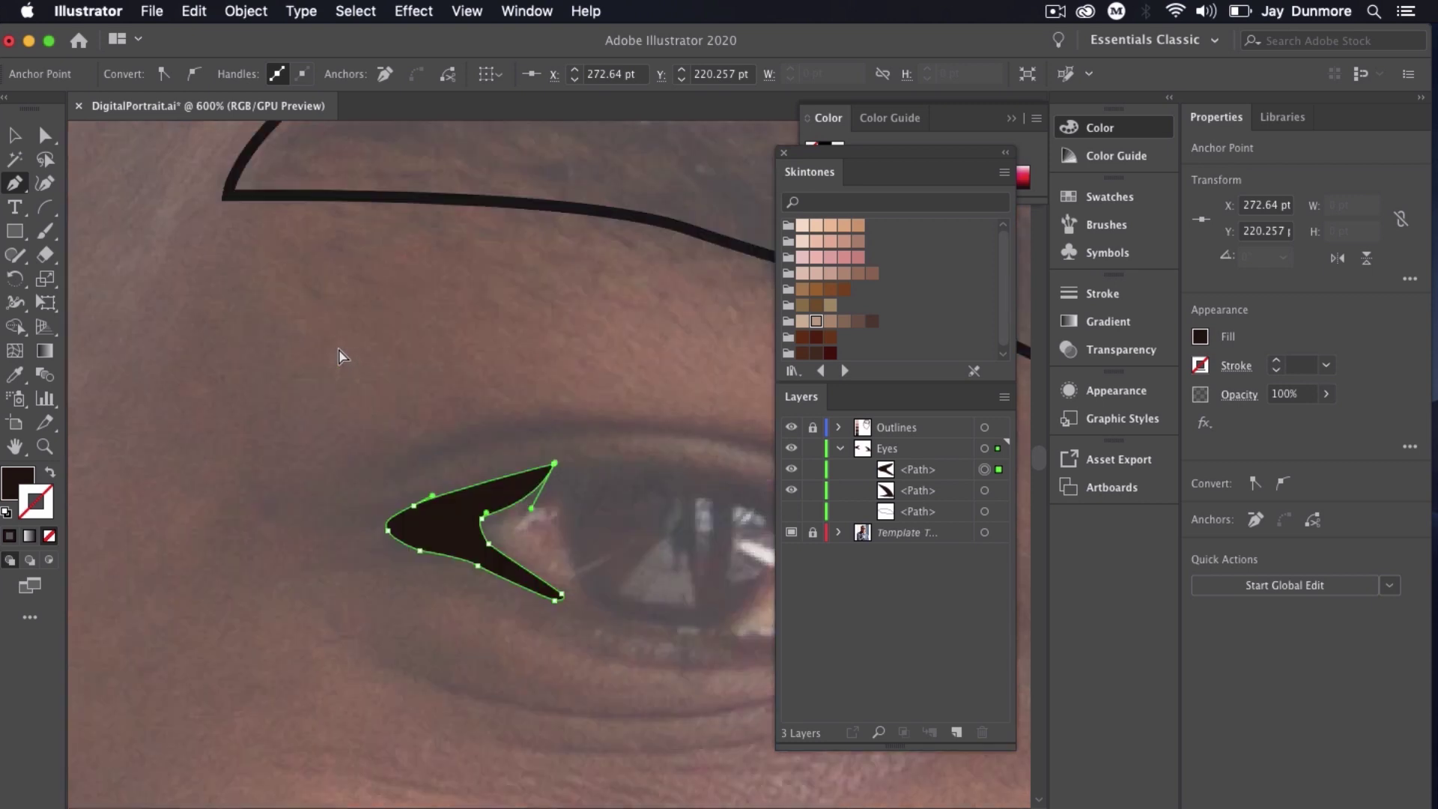
pyautogui.moveTo(568, 400); pyautogui.dragTo(300, 247)
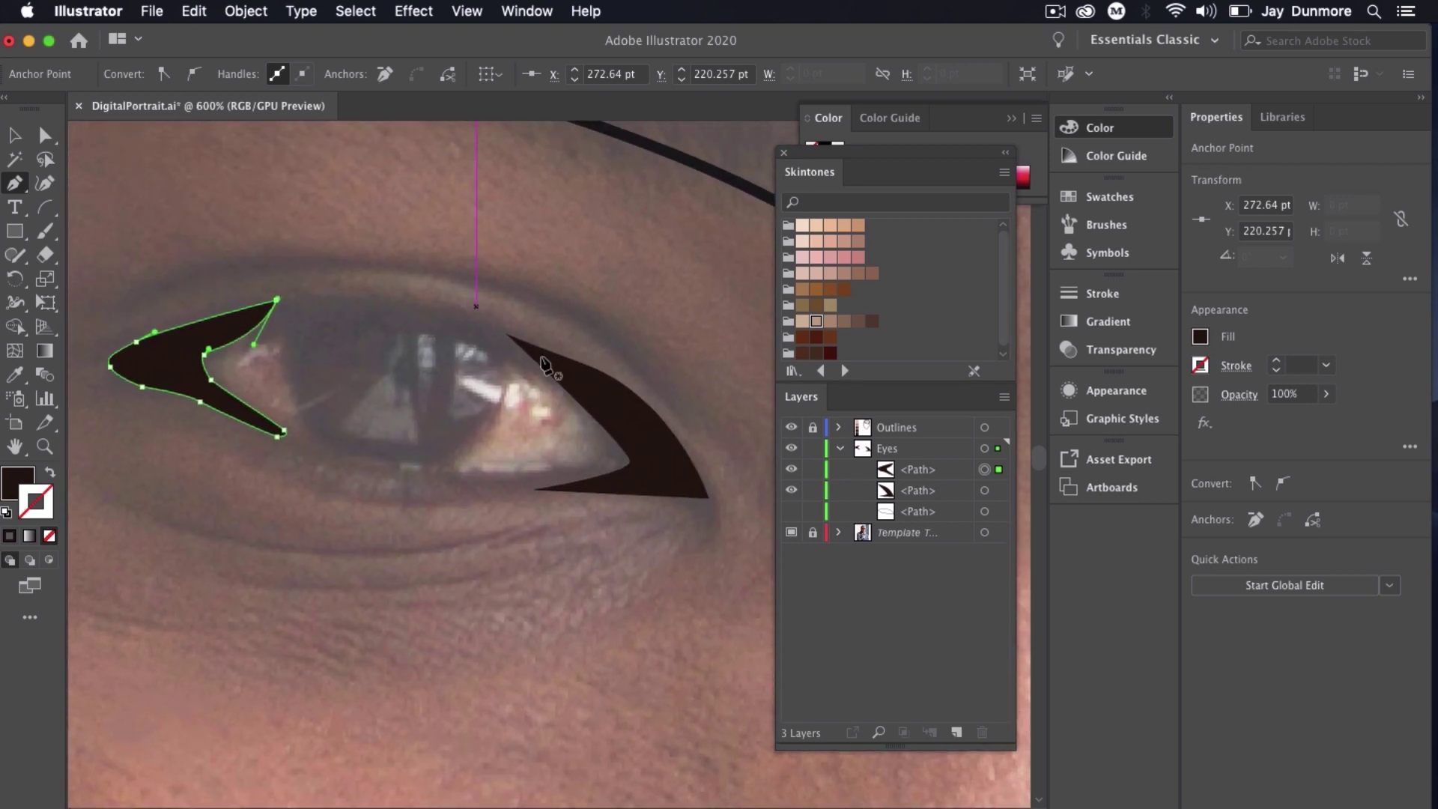
pyautogui.click(791, 511)
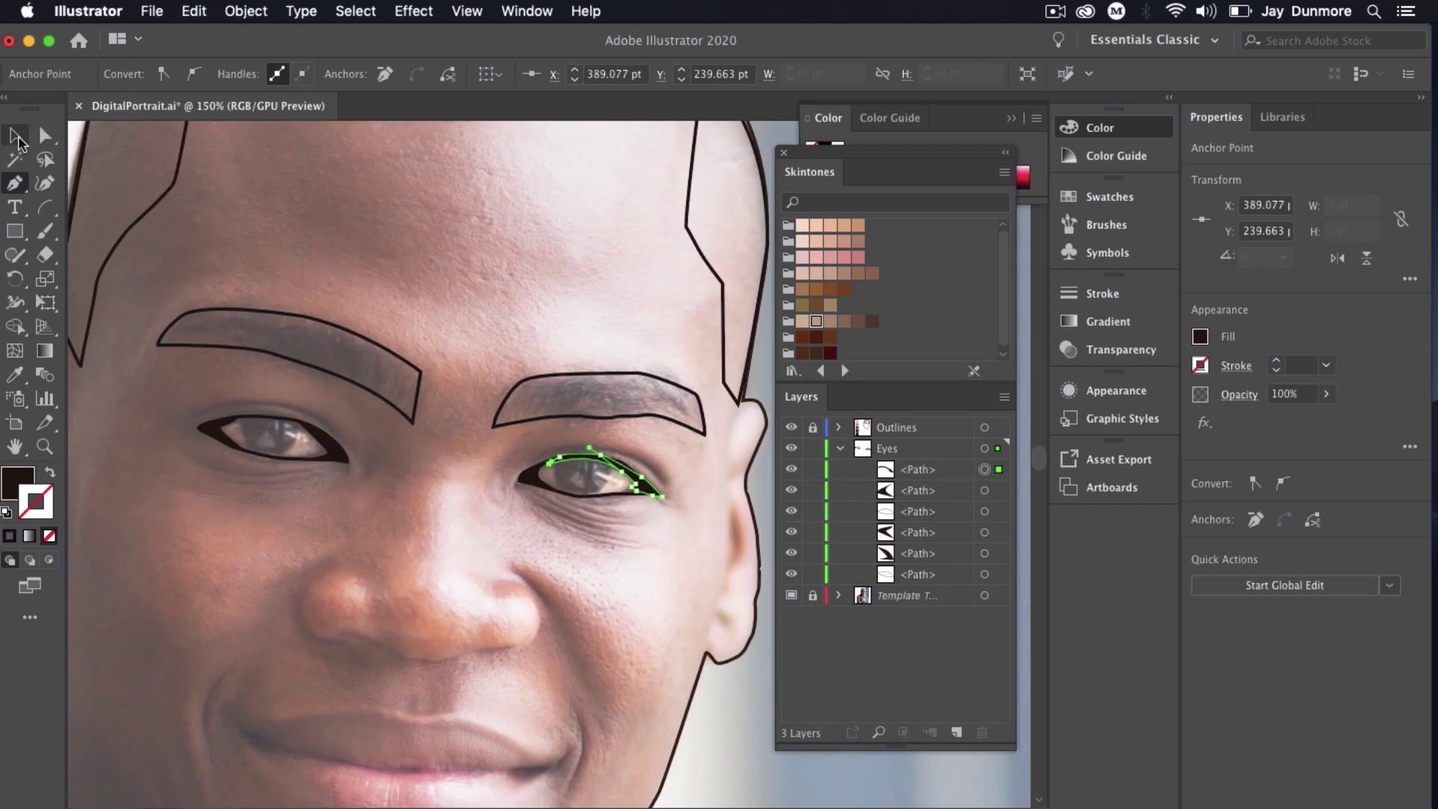
pyautogui.click(18, 138)
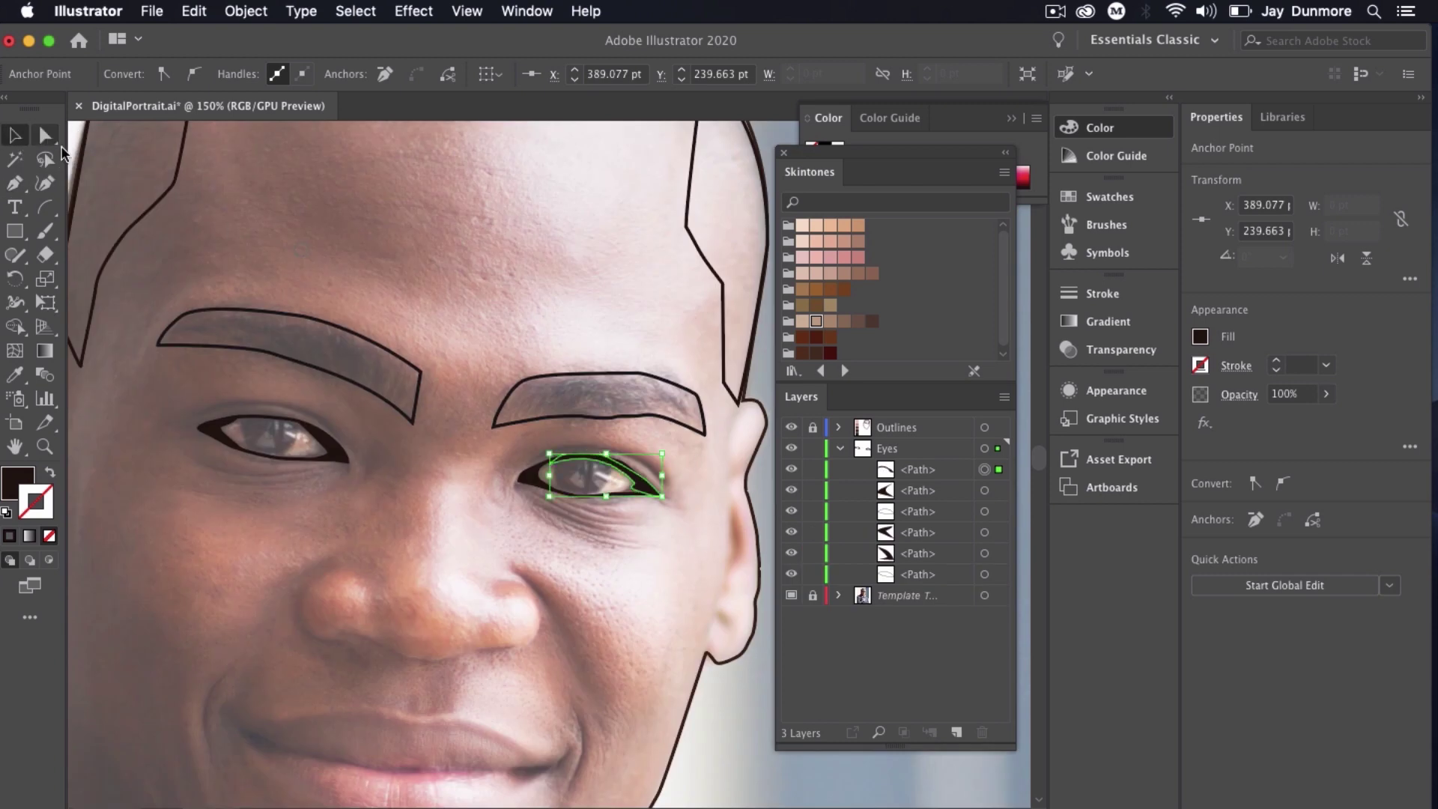
pyautogui.click(324, 196)
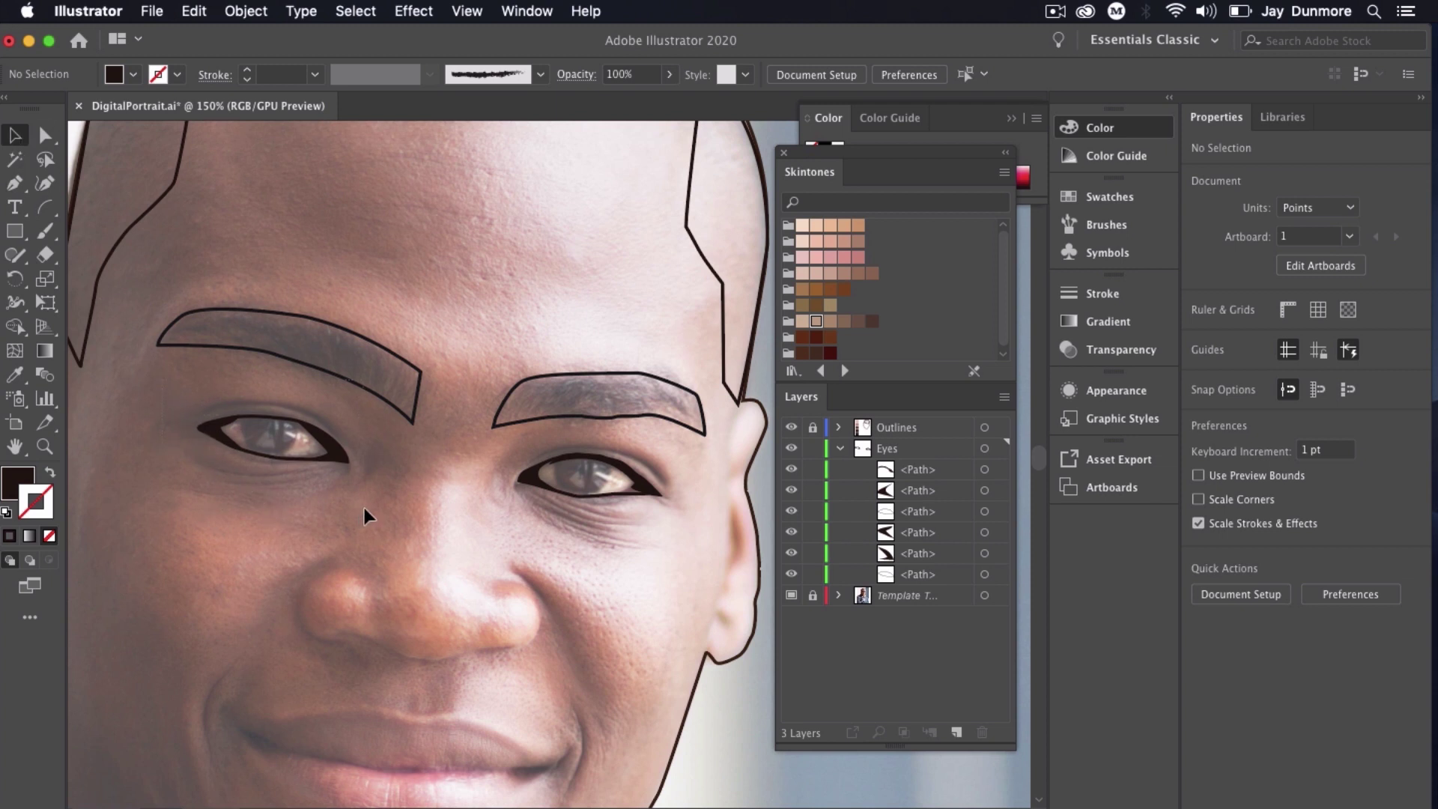
pyautogui.click(335, 453)
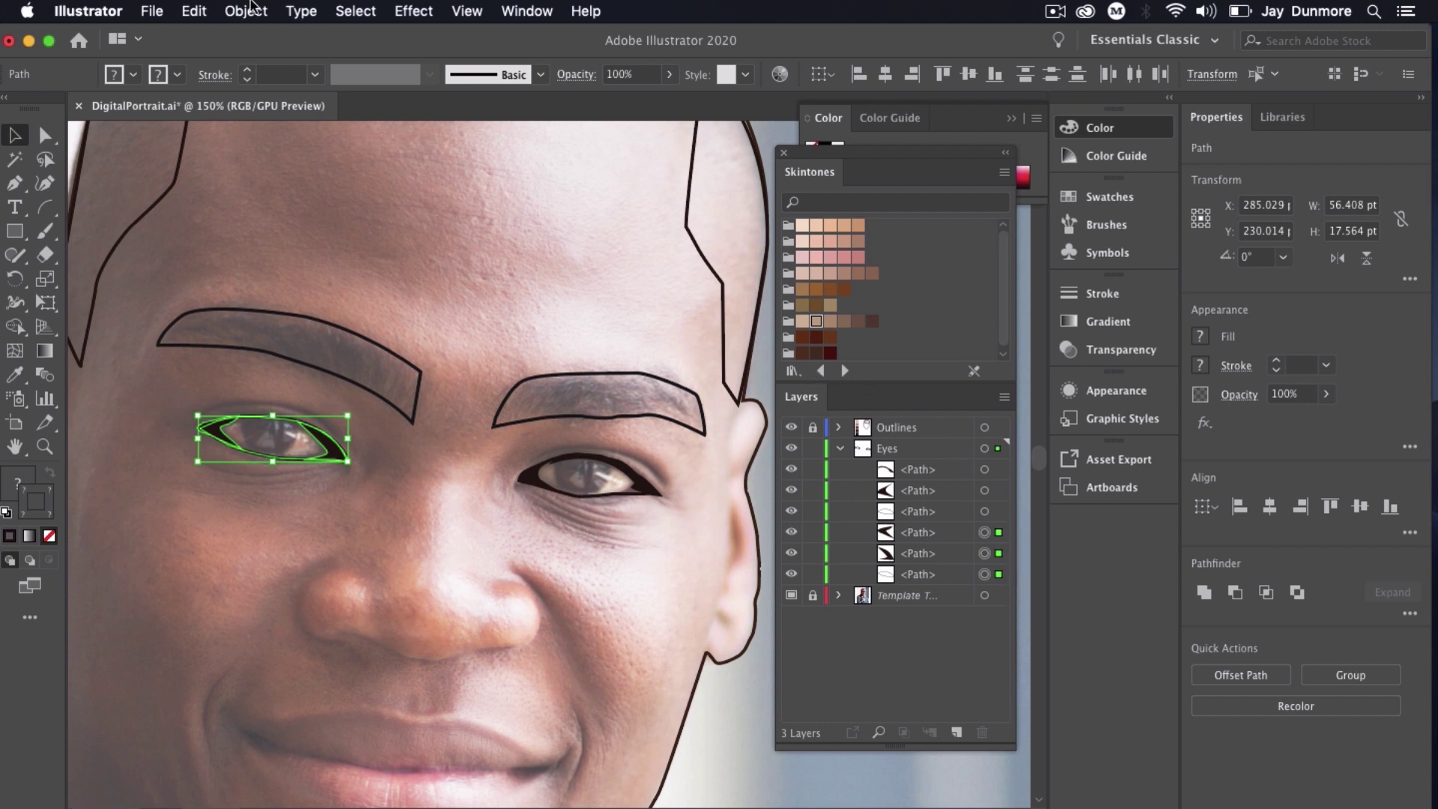
pyautogui.click(246, 10)
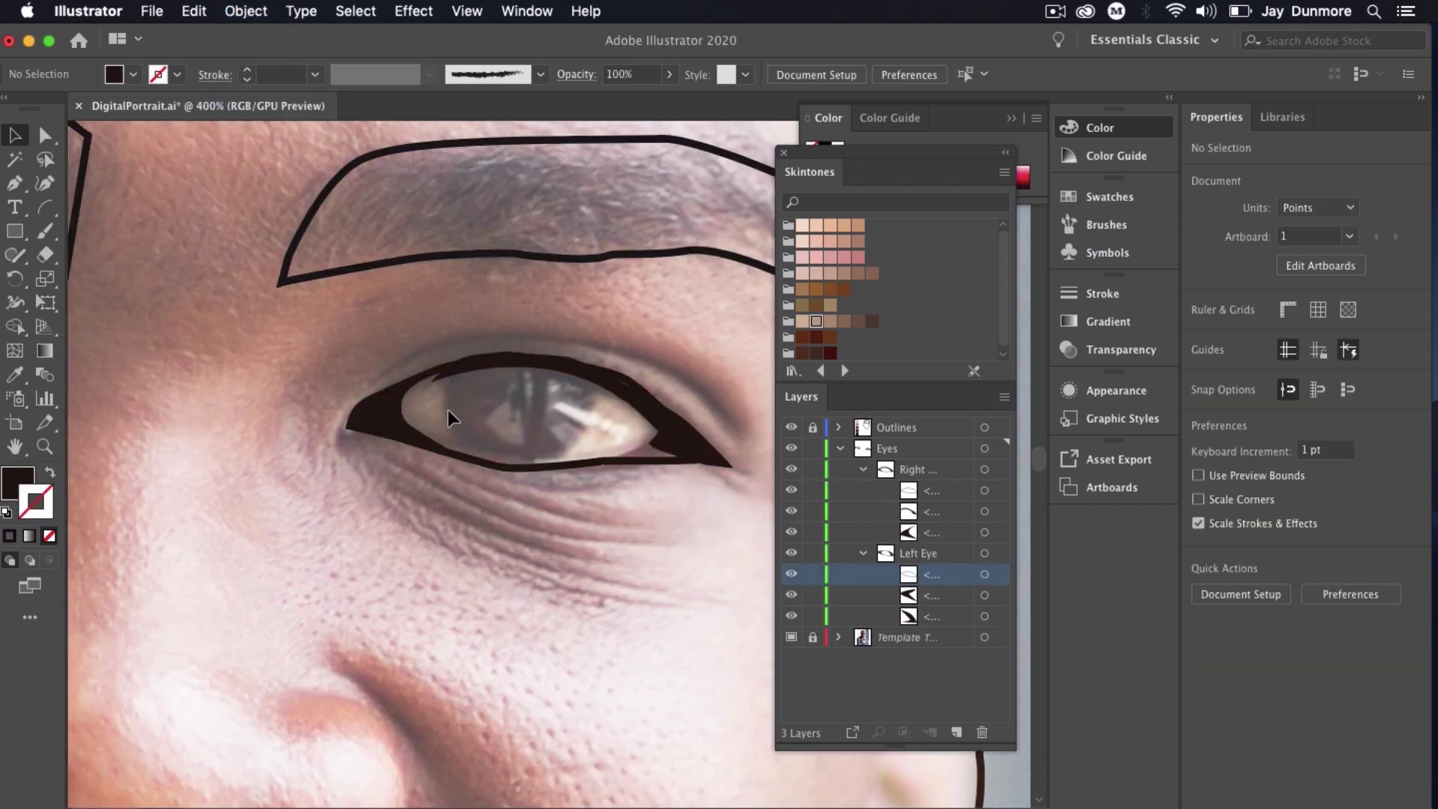
# Draw a light grey sclera ellipse, move it into the Left Eye group and fit its left edge.
pyautogui.press('l')
pyautogui.moveTo(401, 364); pyautogui.dragTo(657, 462)
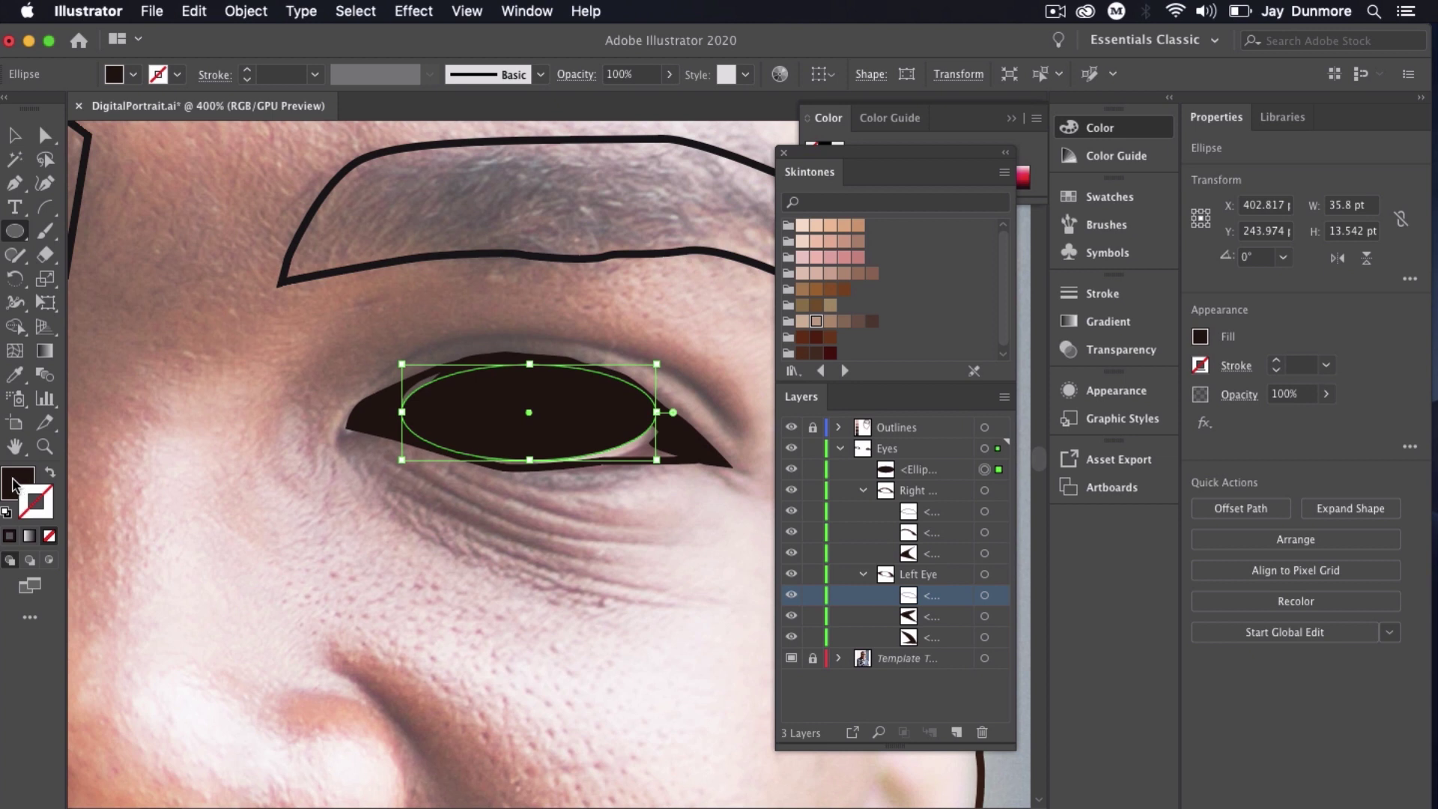
pyautogui.doubleClick(15, 480)
pyautogui.moveTo(430, 131)
pyautogui.mouseDown()
pyautogui.moveTo(412, 93)
pyautogui.moveTo(402, 133)
pyautogui.mouseUp()
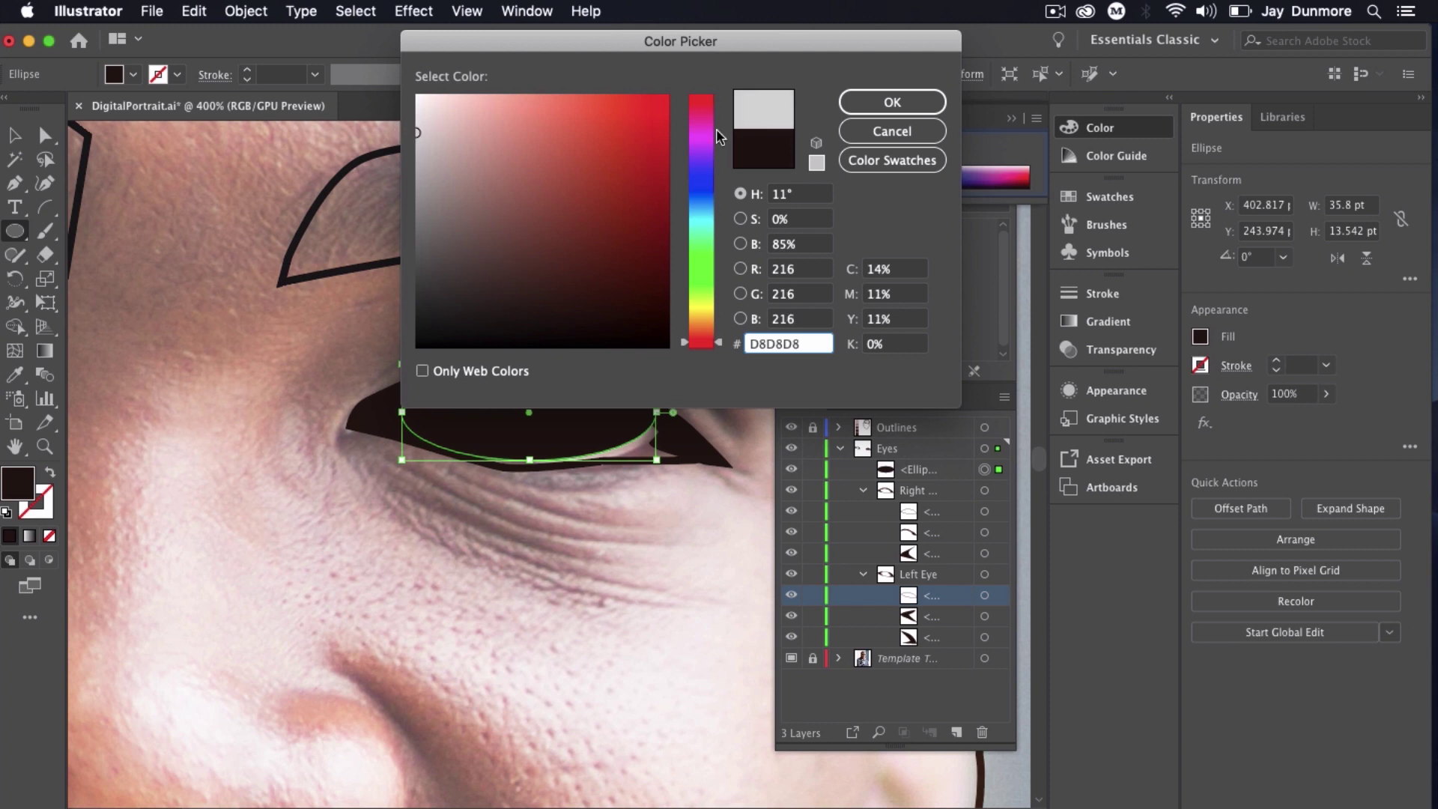
pyautogui.click(884, 110)
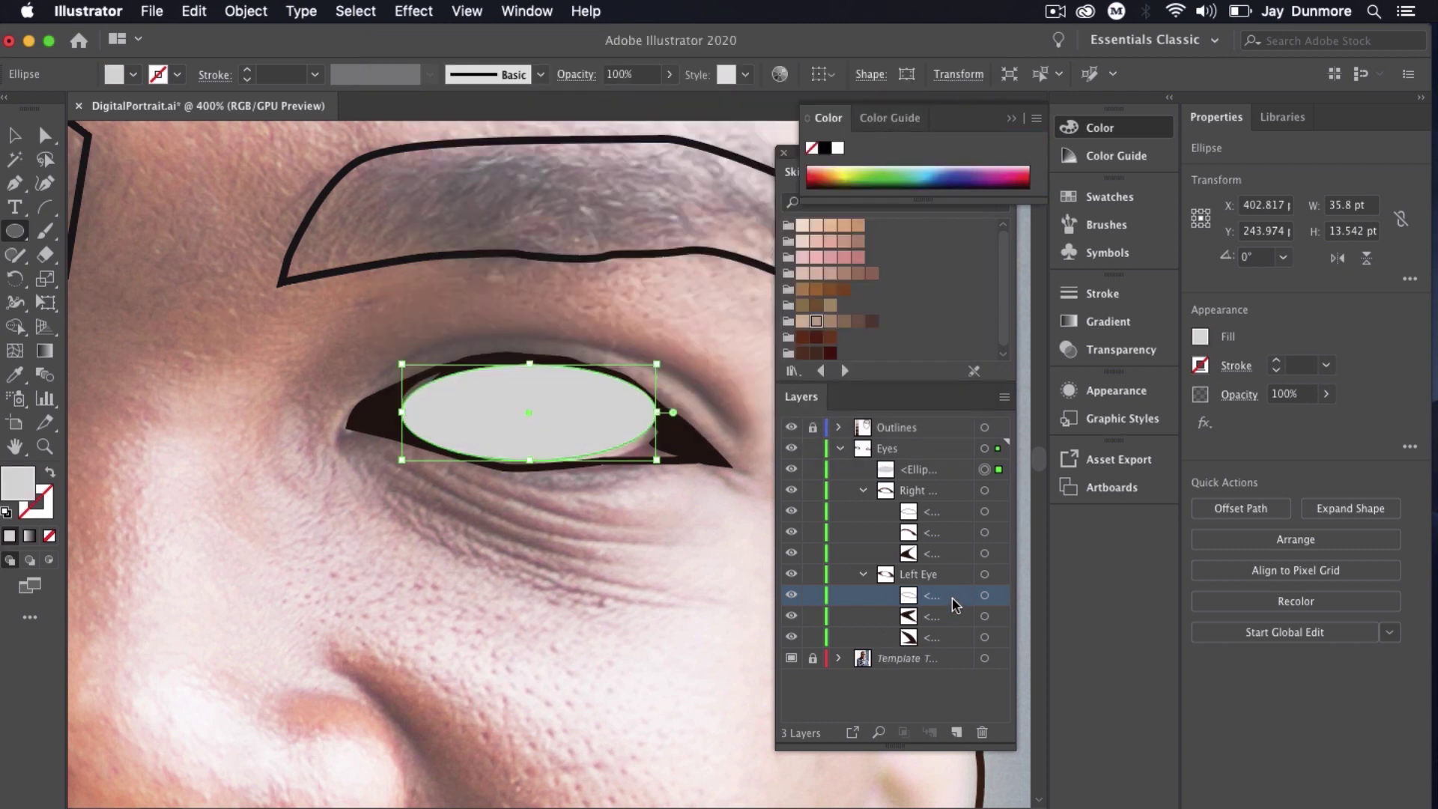
pyautogui.click(915, 472)
pyautogui.moveTo(916, 469); pyautogui.dragTo(914, 645)
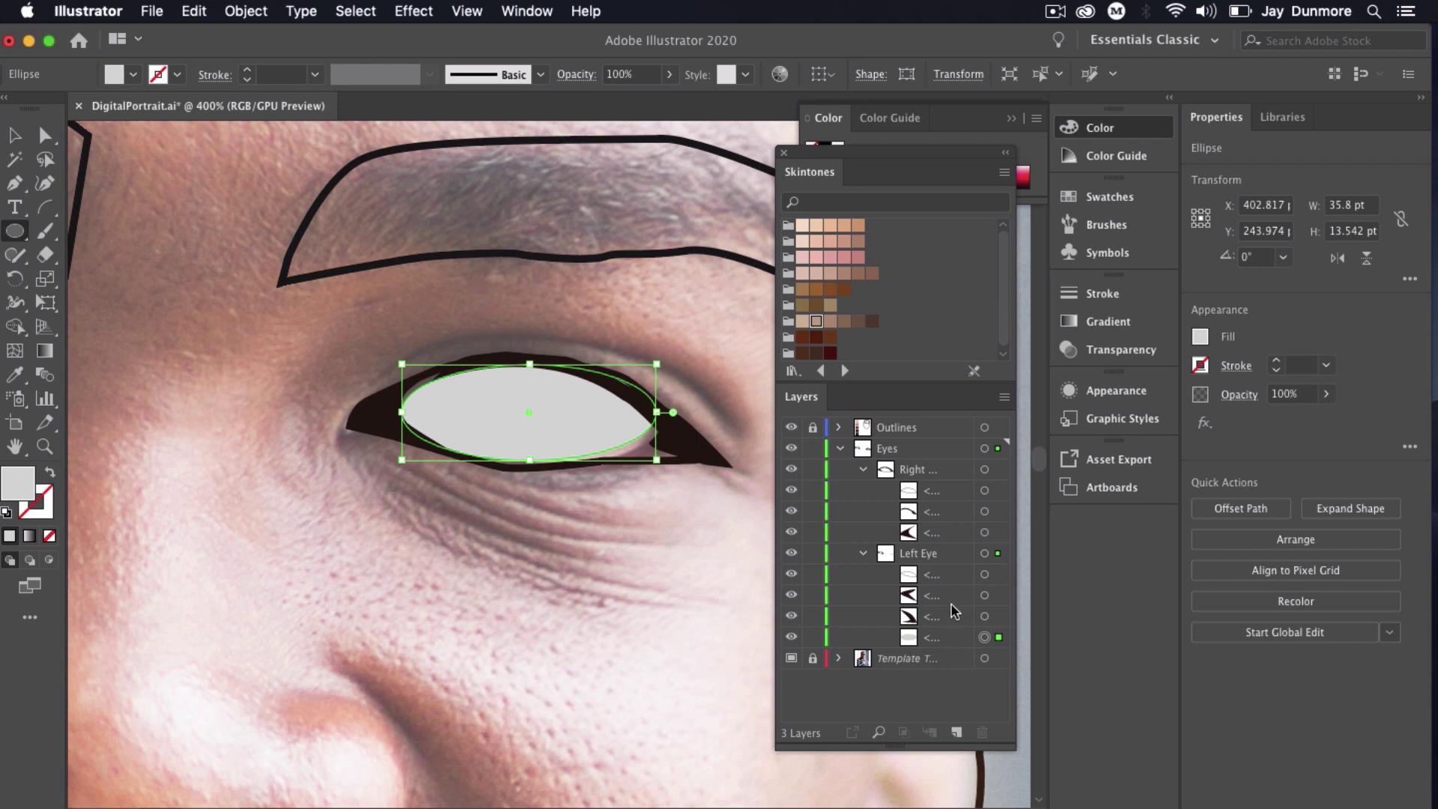
pyautogui.press('super+equal')
pyautogui.press('a')
pyautogui.click(289, 465)
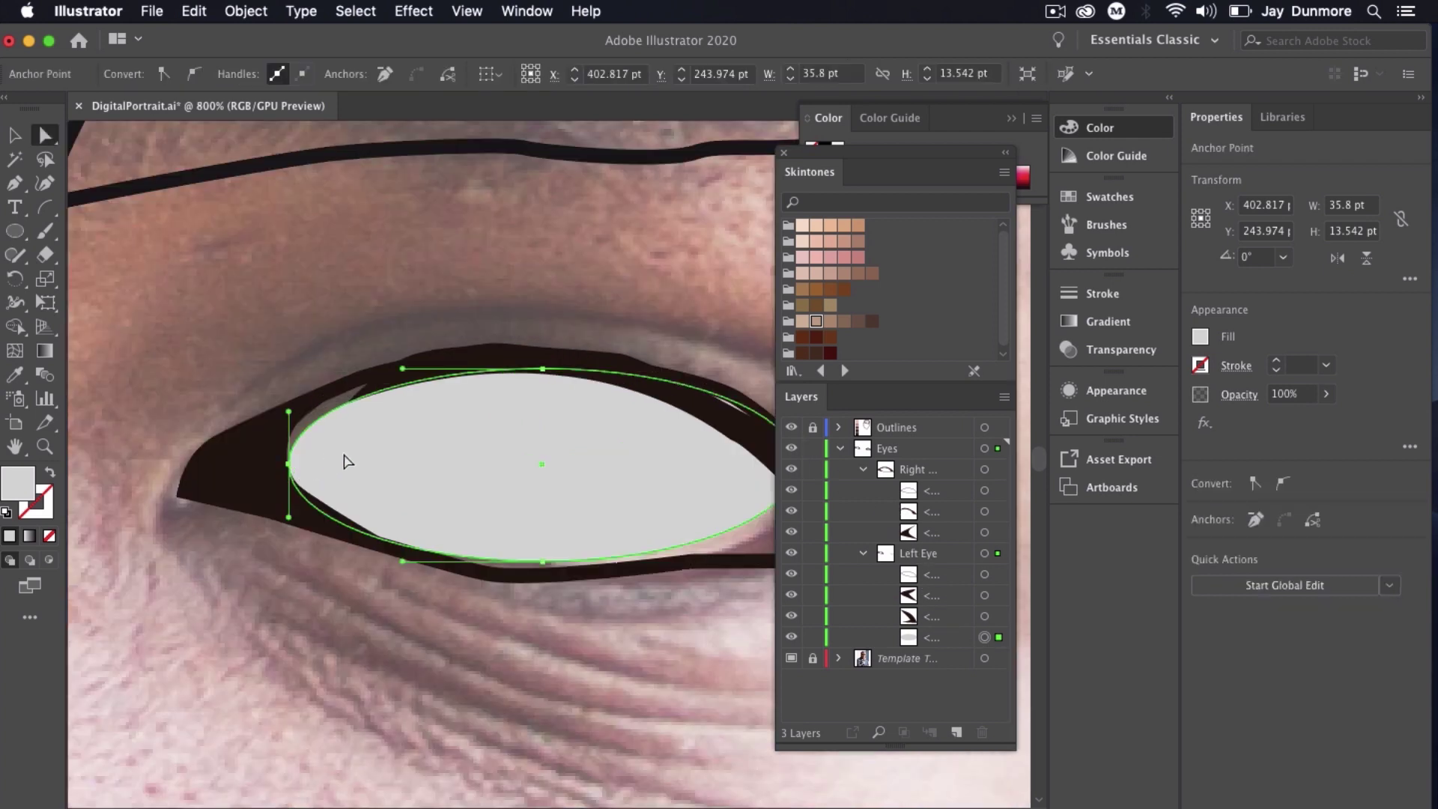
pyautogui.moveTo(289, 464); pyautogui.dragTo(265, 463)
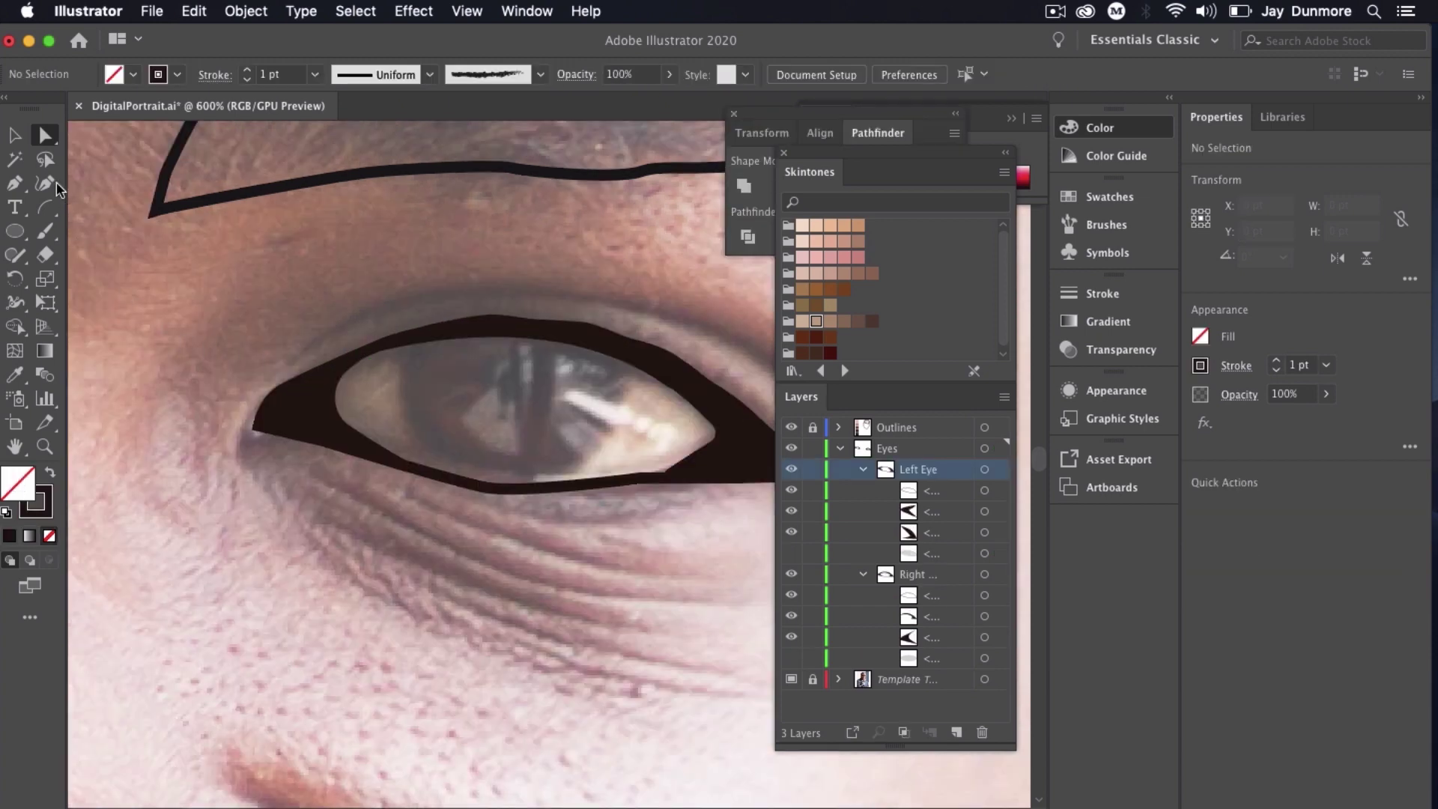
# Draw the retina ellipse and flatten its top curve under the eyelid.
pyautogui.click(15, 231)
pyautogui.moveTo(419, 373); pyautogui.dragTo(628, 480)
pyautogui.press('a')
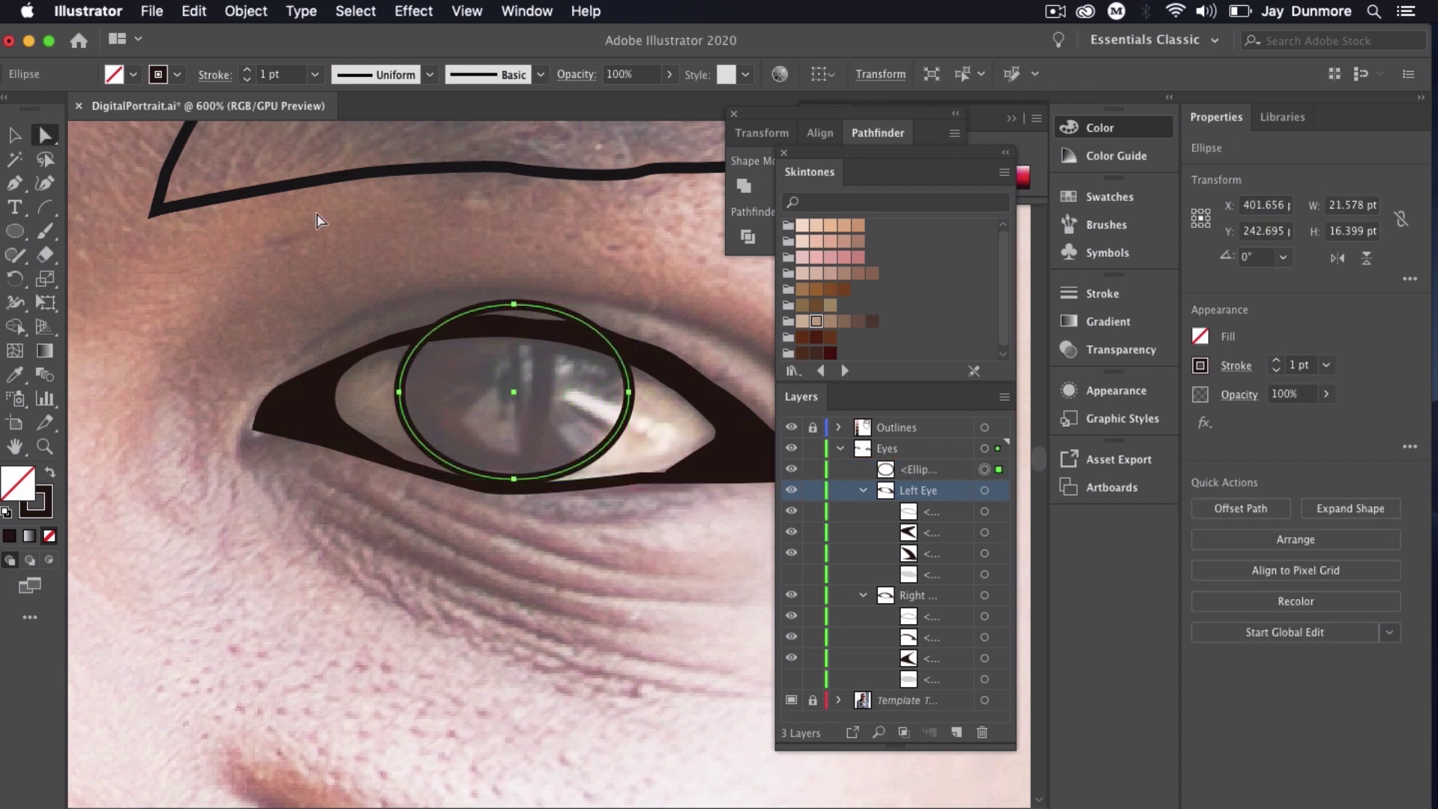
pyautogui.click(512, 307)
pyautogui.keyDown('shift'); pyautogui.click(513, 310); pyautogui.keyUp('shift')
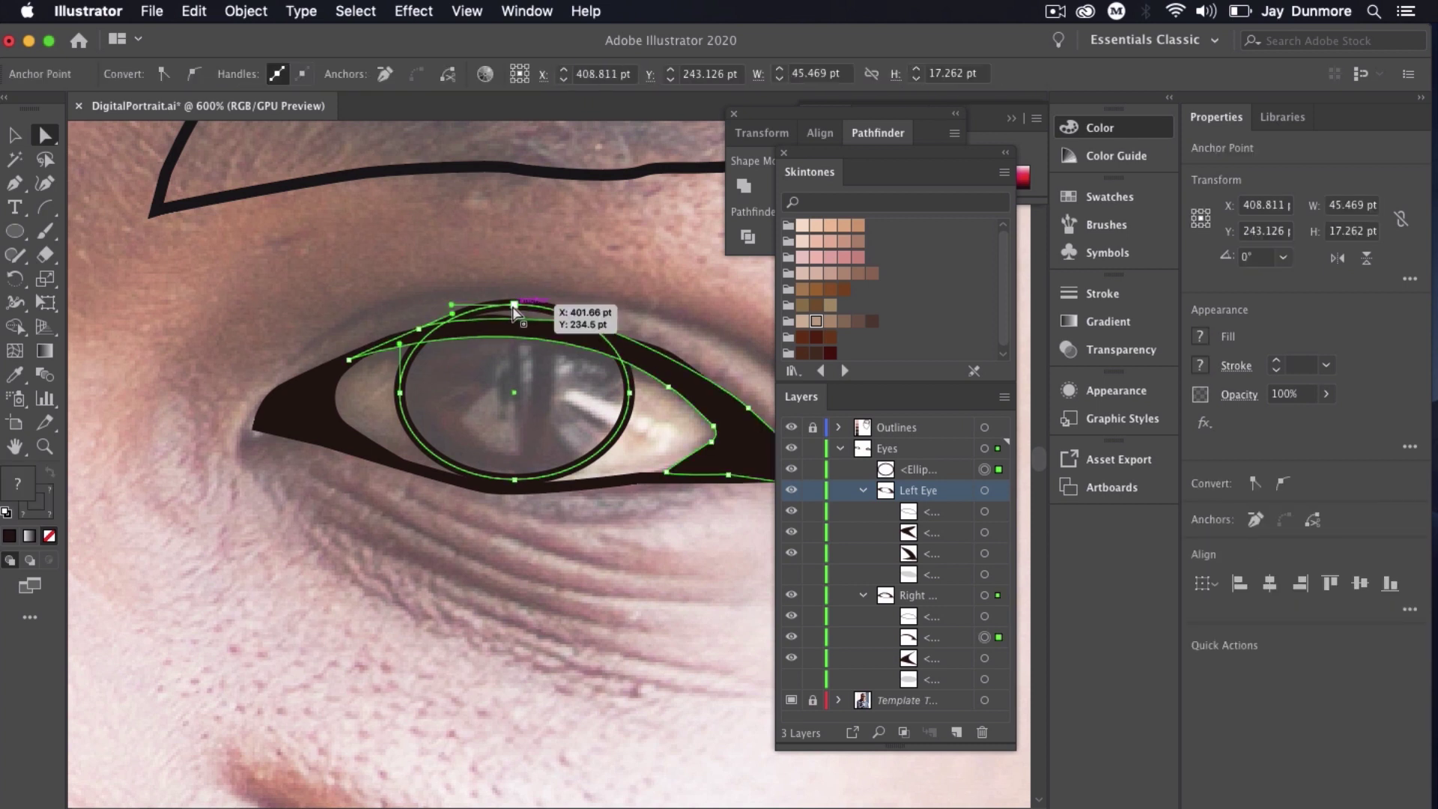
pyautogui.moveTo(513, 310); pyautogui.dragTo(545, 412)
pyautogui.click(733, 499)
pyautogui.click(926, 477)
# Draw a dark-filled iris circle and name the paths 'retina' and 'iris'.
pyautogui.press('l')
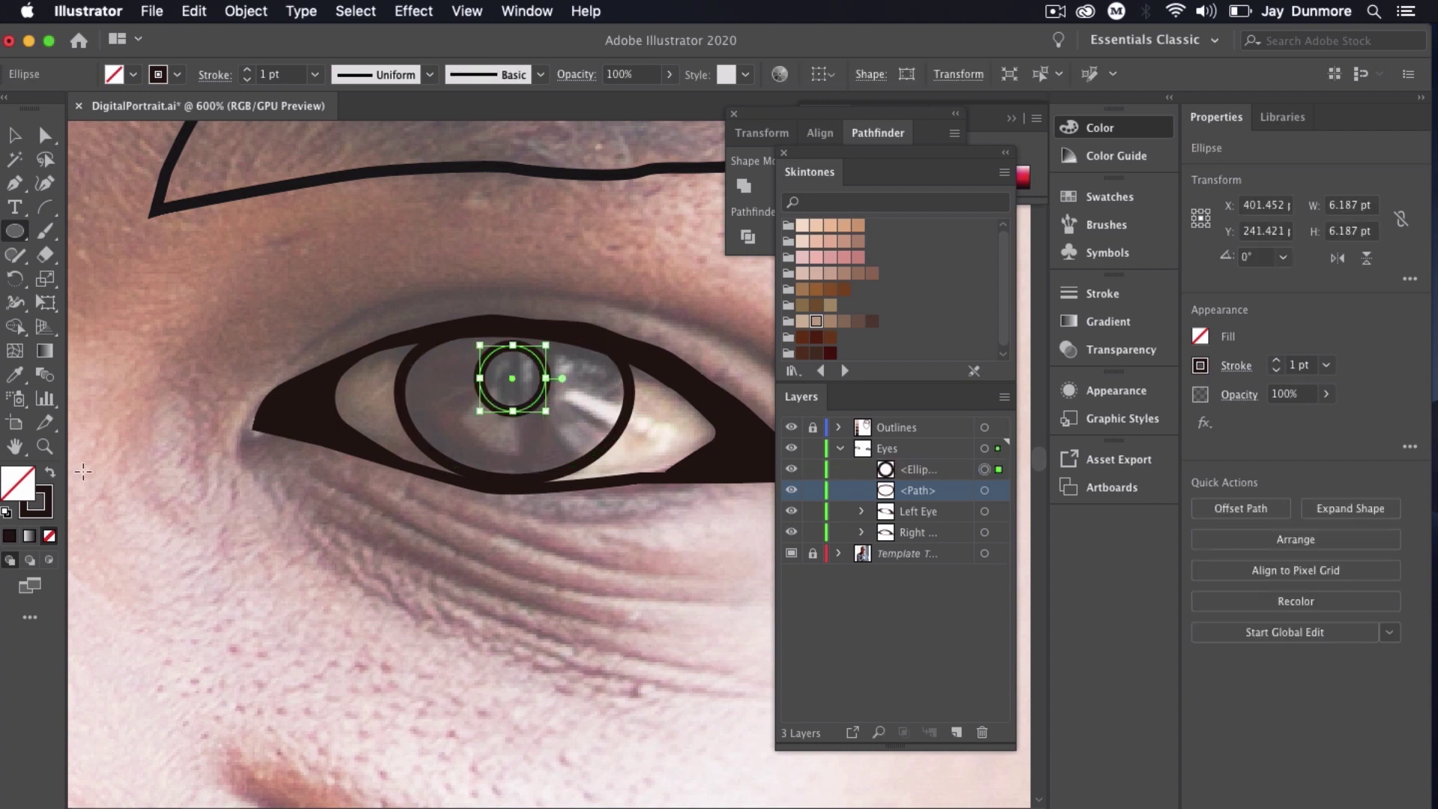
pyautogui.click(50, 472)
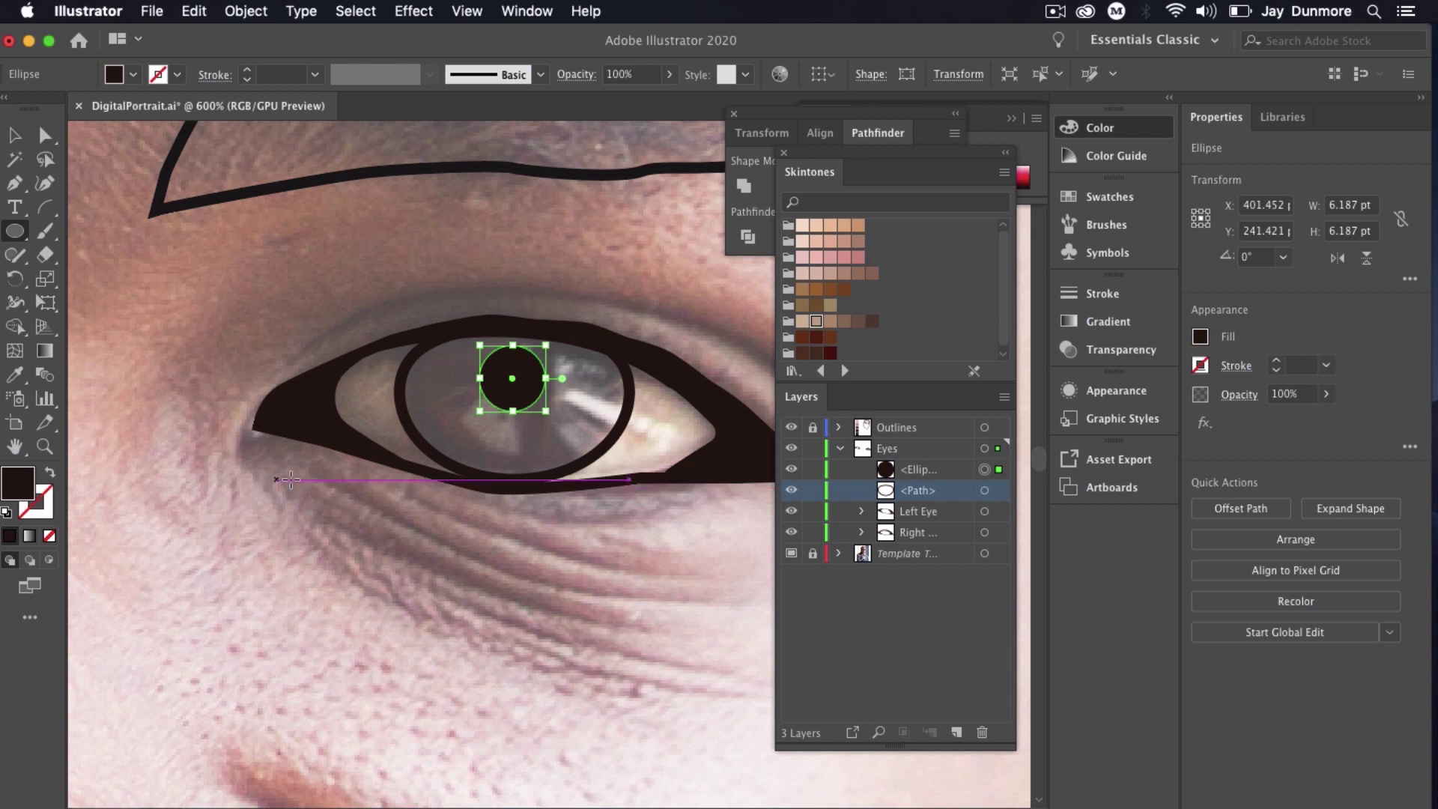
pyautogui.click(984, 490)
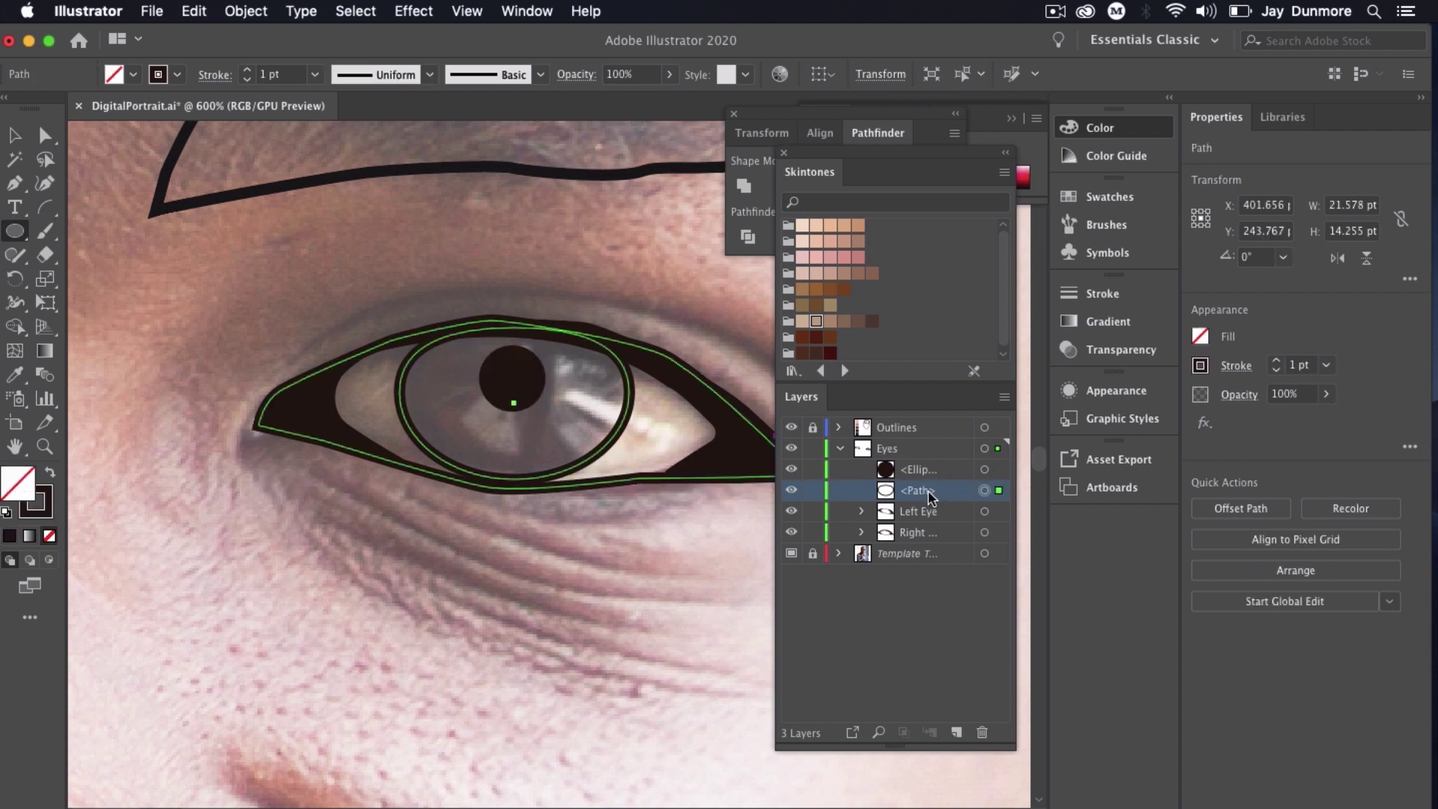
pyautogui.doubleClick(915, 490)
pyautogui.write('retina')
pyautogui.press('Return')
pyautogui.doubleClick(919, 469)
pyautogui.write('iris')
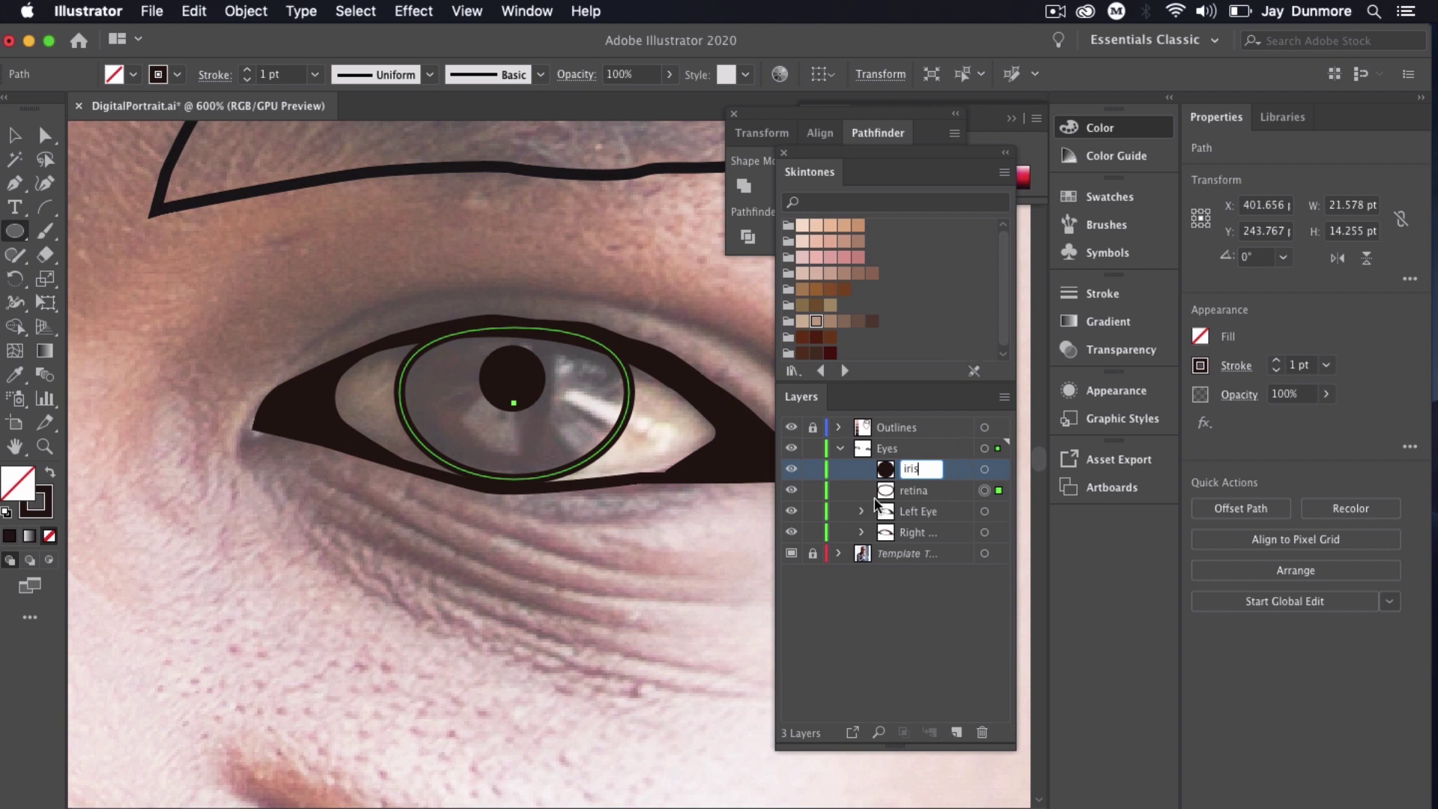
pyautogui.press('Return')
# Fill the retina with brown sampled from the photo and lock the Eyes layer.
pyautogui.click(984, 469)
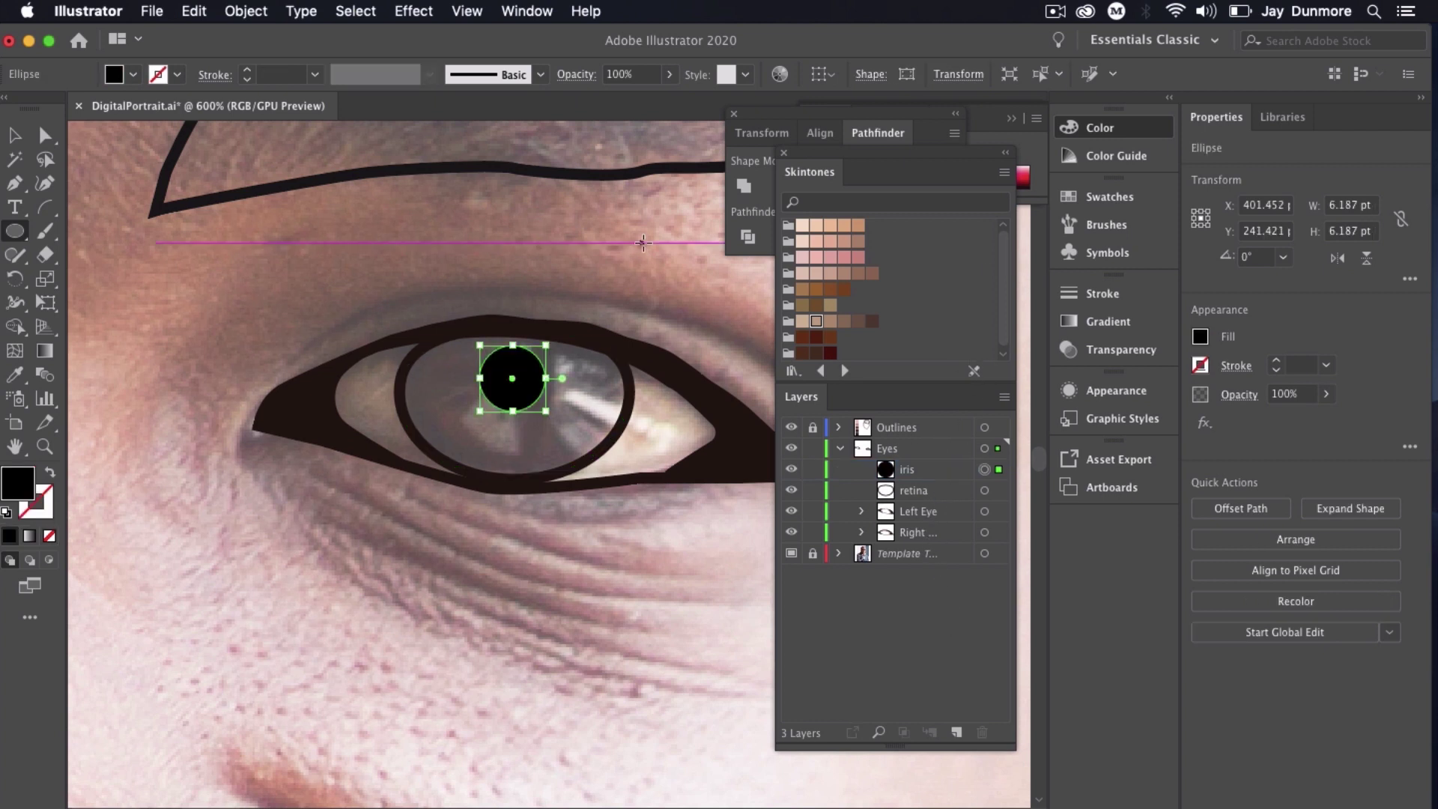
pyautogui.click(642, 242)
pyautogui.click(689, 472)
pyautogui.click(984, 491)
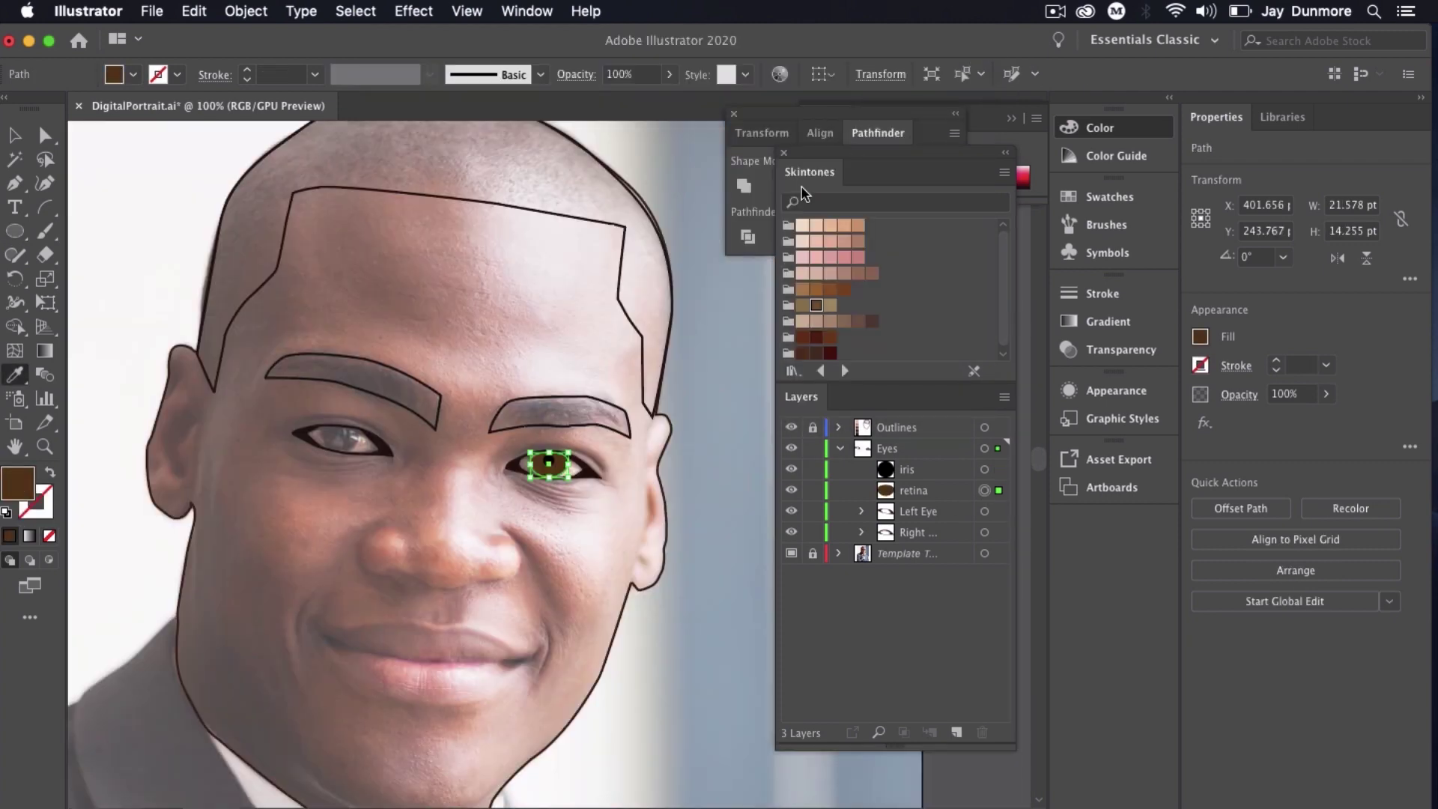
pyautogui.press('super+equal')
pyautogui.press('super+equal')
pyautogui.press('super+equal')
pyautogui.press('super+equal')
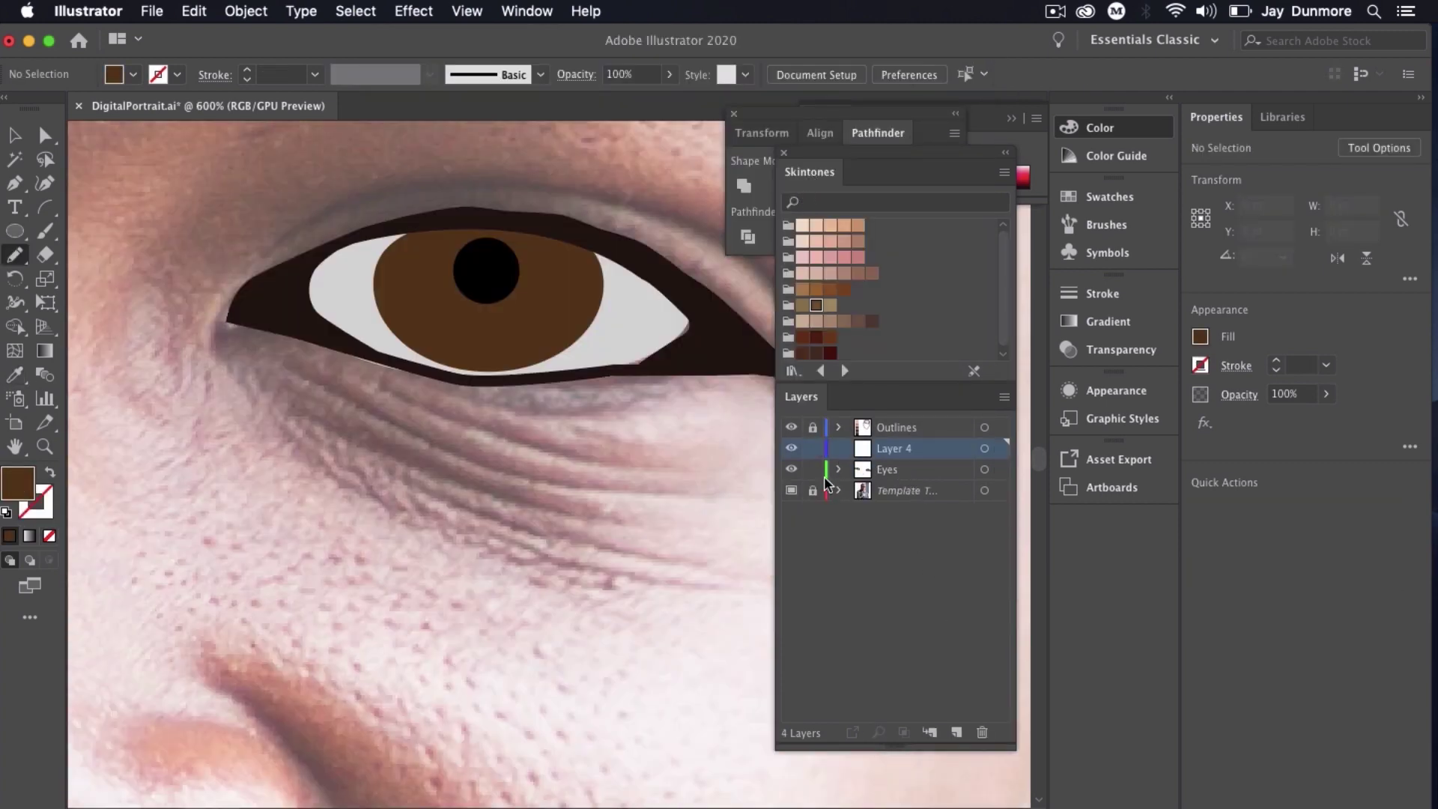
pyautogui.click(813, 469)
# Draw a crease line under the eye and redraw it to smooth its curve.
pyautogui.moveTo(292, 388)
pyautogui.mouseDown()
pyautogui.moveTo(360, 429)
pyautogui.moveTo(498, 472)
pyautogui.mouseUp()
pyautogui.press('super+shift+a')
pyautogui.moveTo(301, 367)
pyautogui.mouseDown()
pyautogui.moveTo(495, 463)
pyautogui.moveTo(610, 488)
pyautogui.mouseUp()
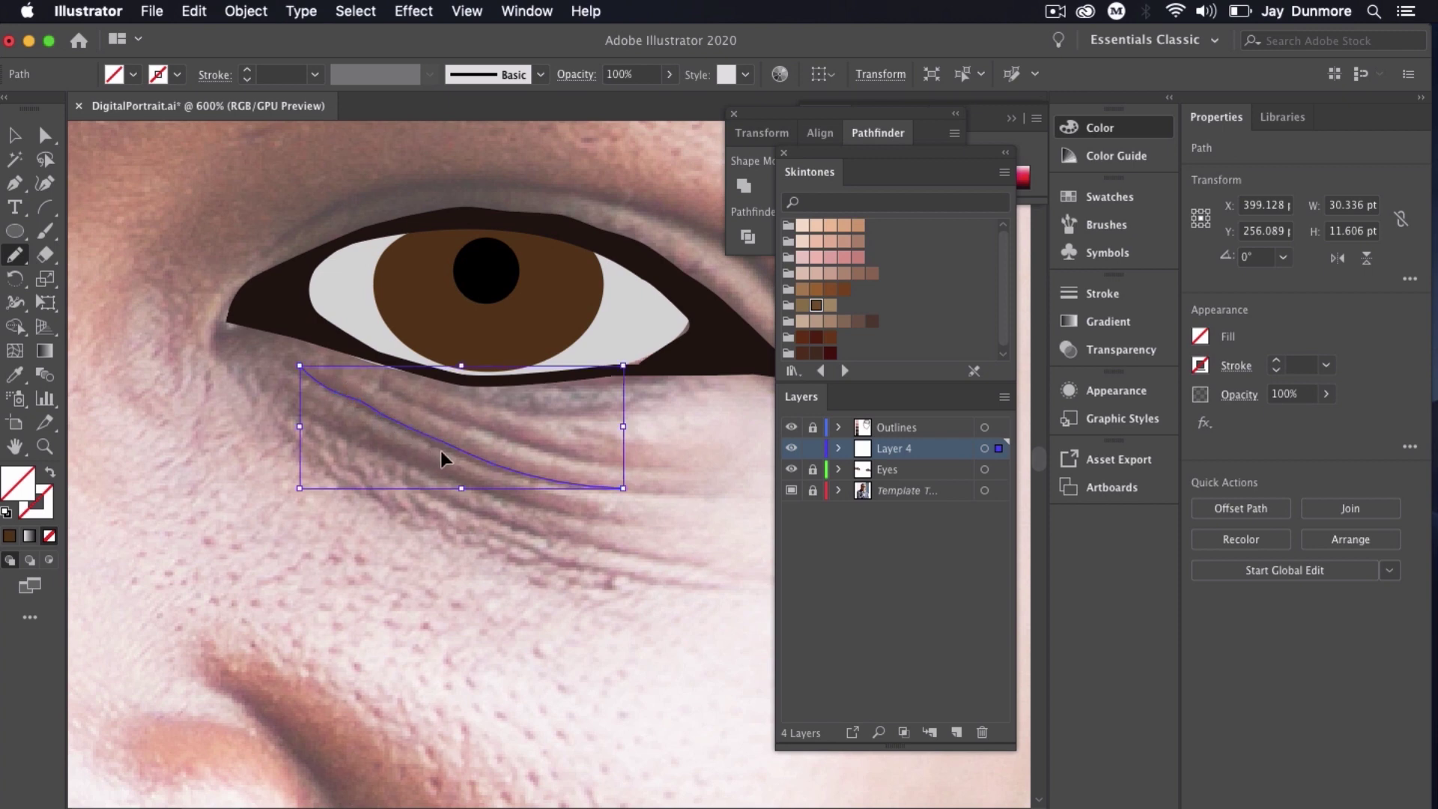
pyautogui.press('super+equal')
pyautogui.press('super+equal')
pyautogui.moveTo(299, 395)
pyautogui.mouseDown()
pyautogui.moveTo(373, 424)
pyautogui.moveTo(382, 446)
pyautogui.moveTo(449, 465)
pyautogui.mouseUp()
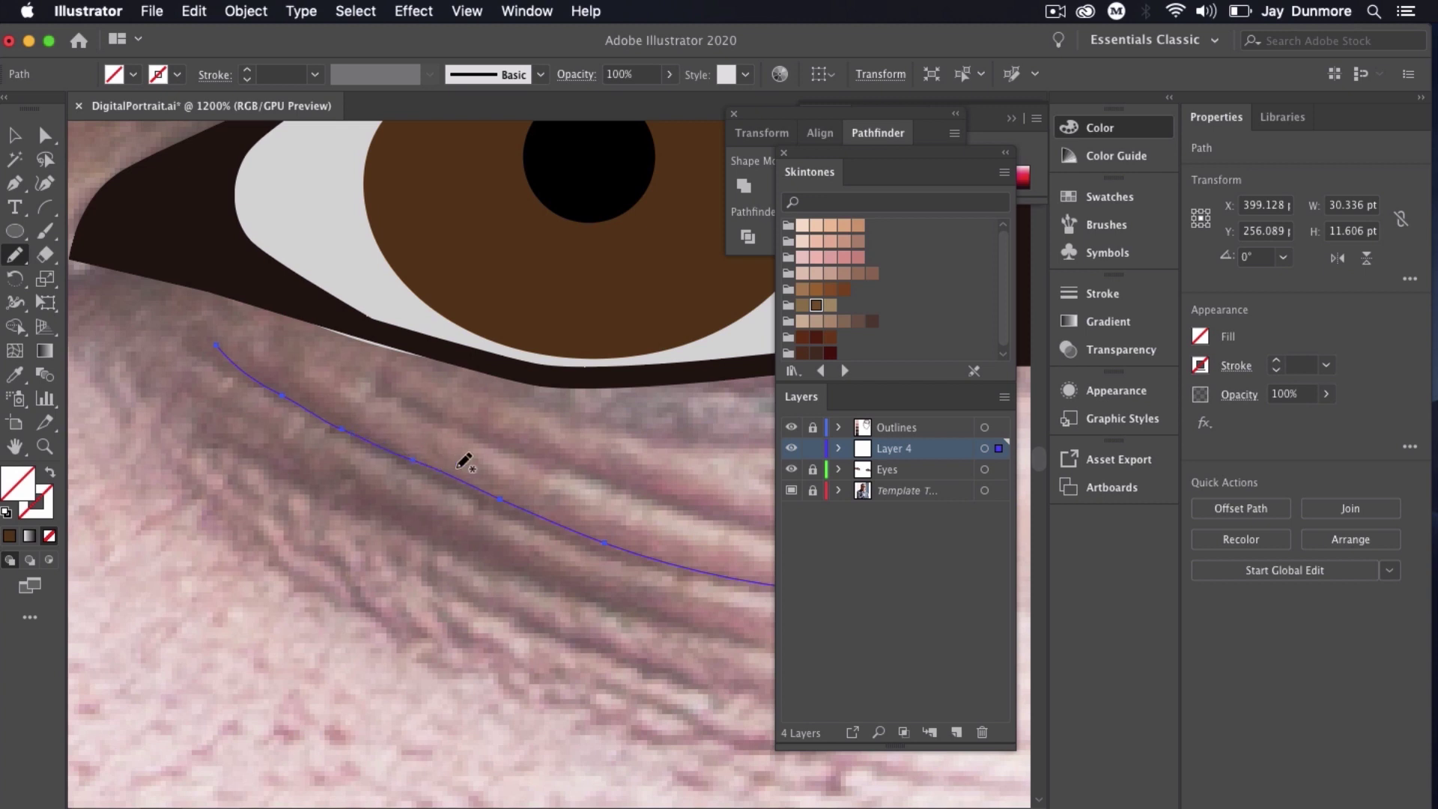
pyautogui.keyDown('super'); pyautogui.click(277, 485); pyautogui.keyUp('super')
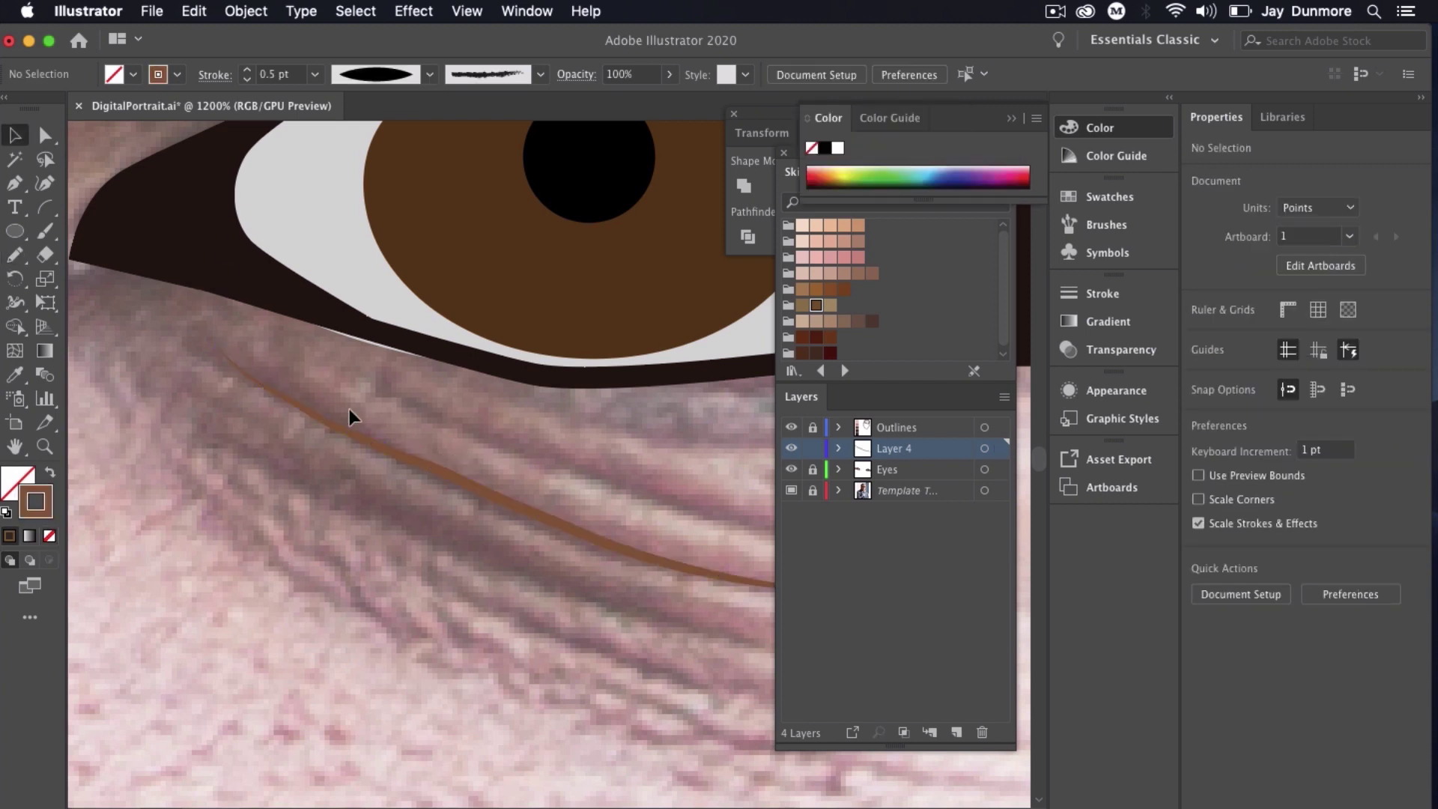
# Give the under-eye line a uniform width, reshape its curve and extend its end rightward.
pyautogui.click(379, 438)
pyautogui.click(430, 74)
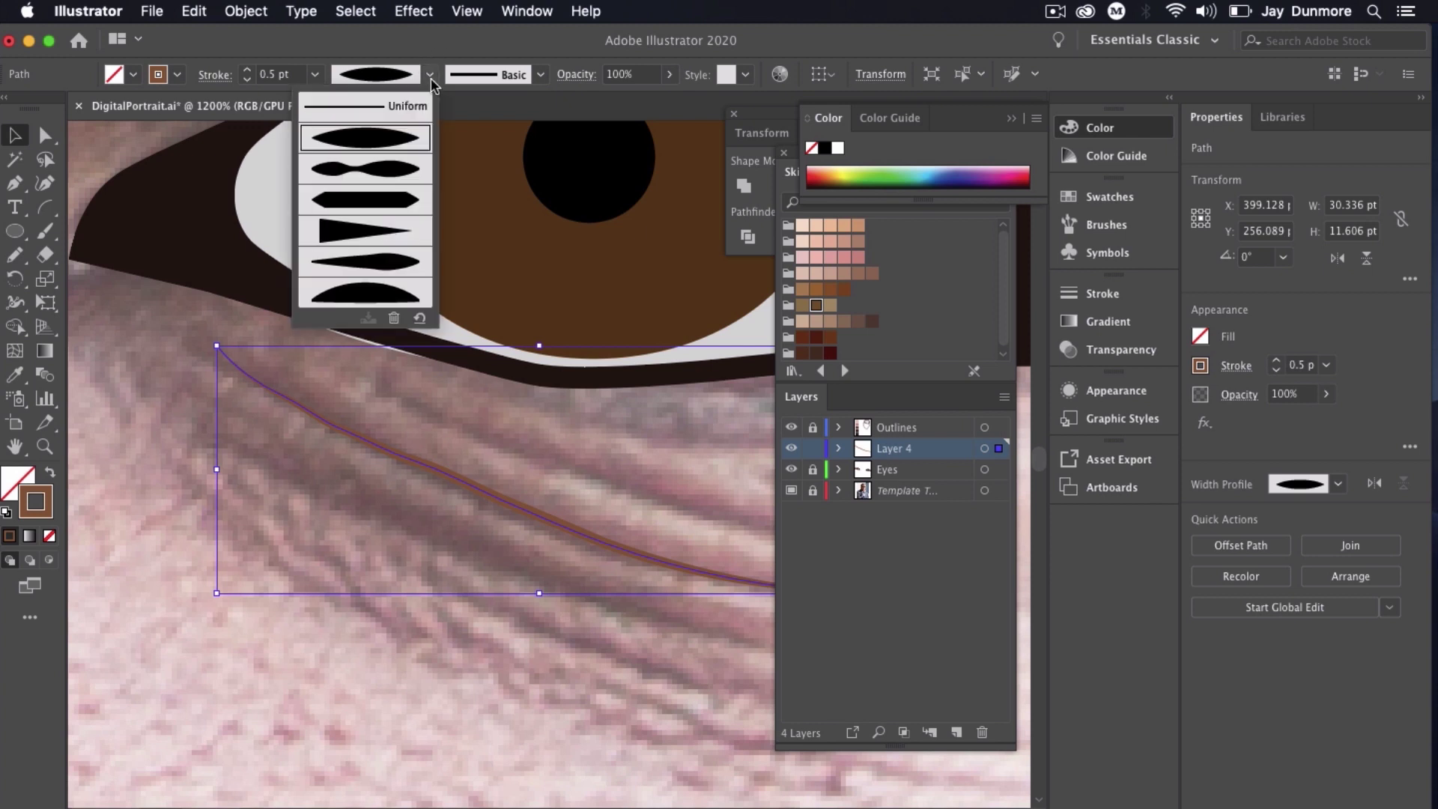
pyautogui.click(398, 114)
pyautogui.click(184, 359)
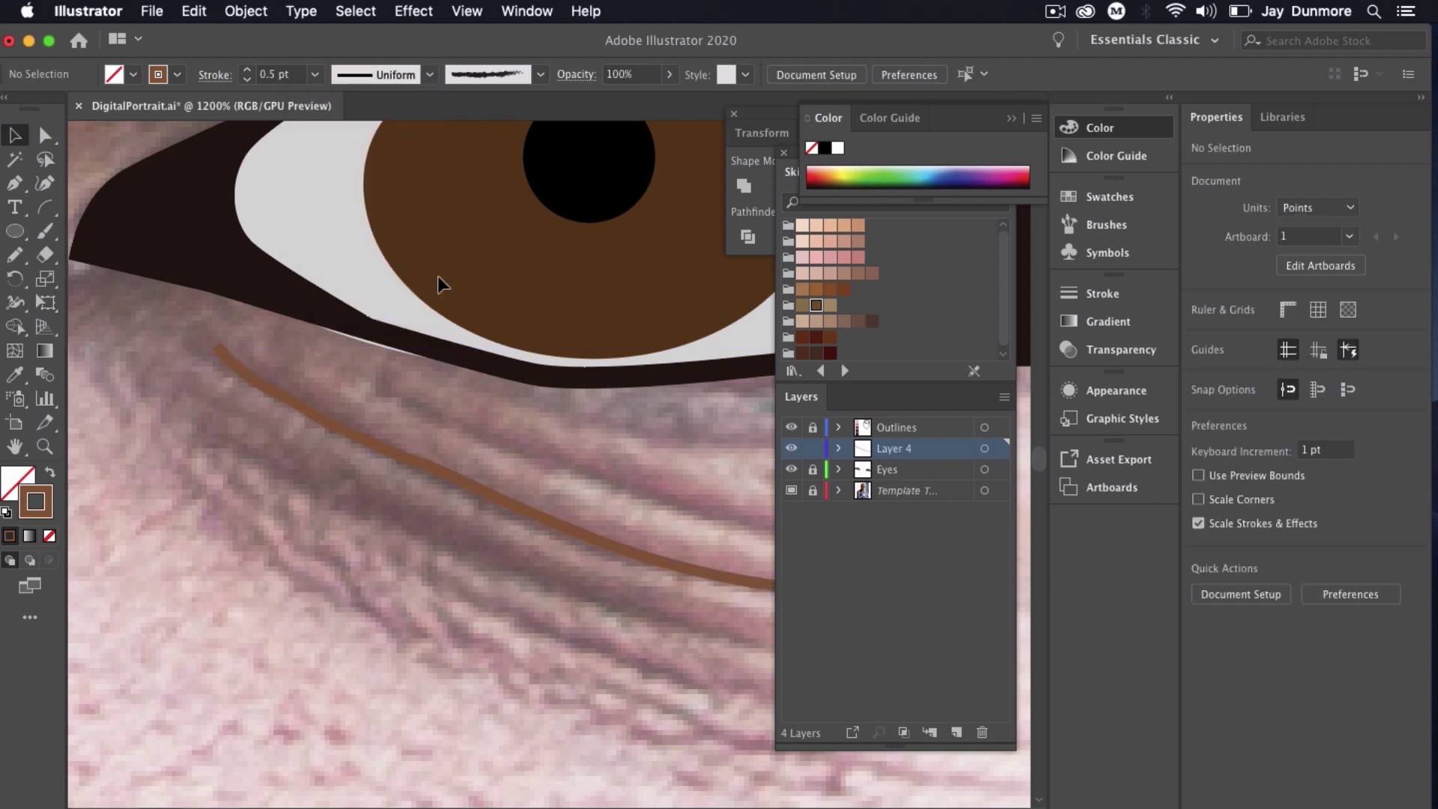
pyautogui.press('super+minus')
pyautogui.press('super+minus')
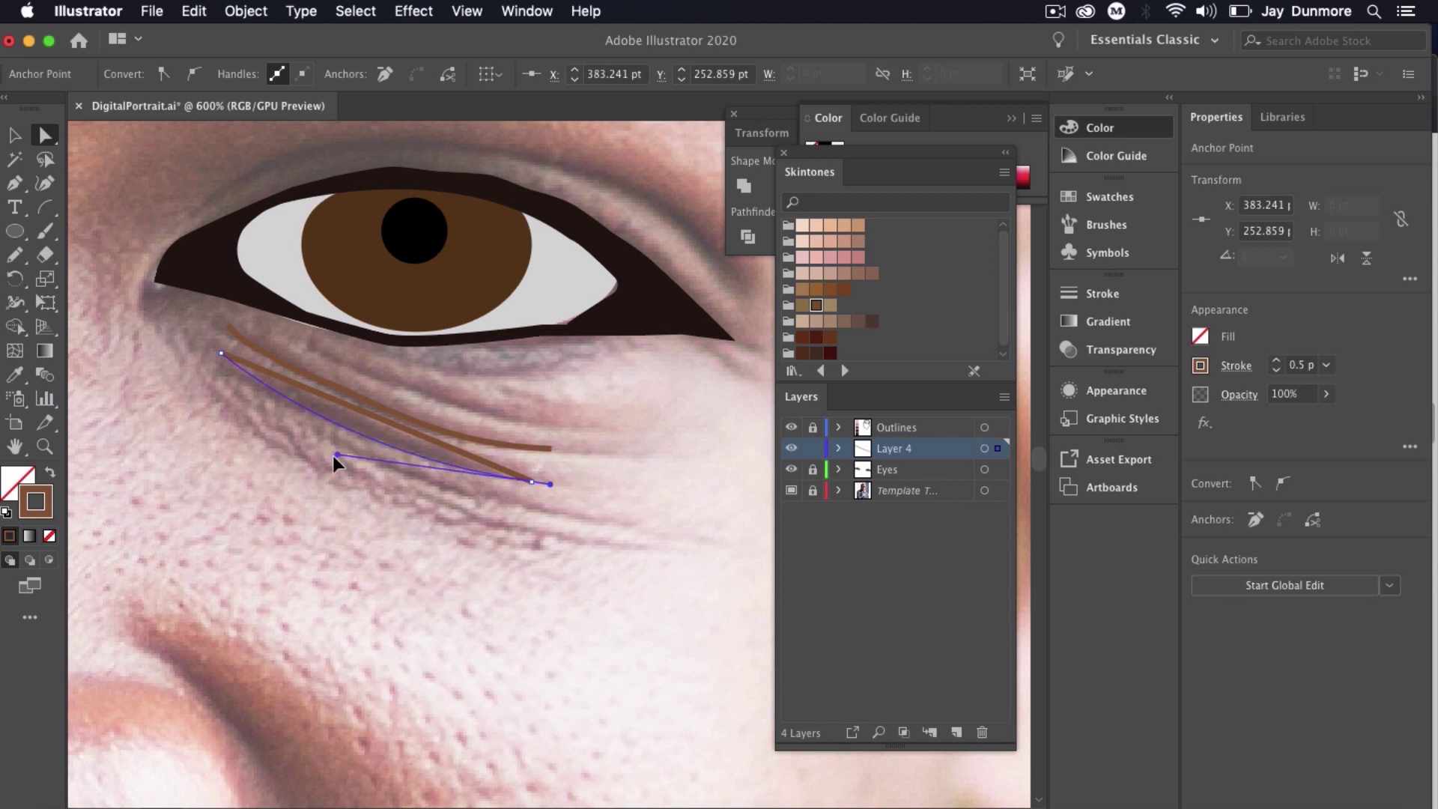
pyautogui.moveTo(332, 458); pyautogui.dragTo(329, 456)
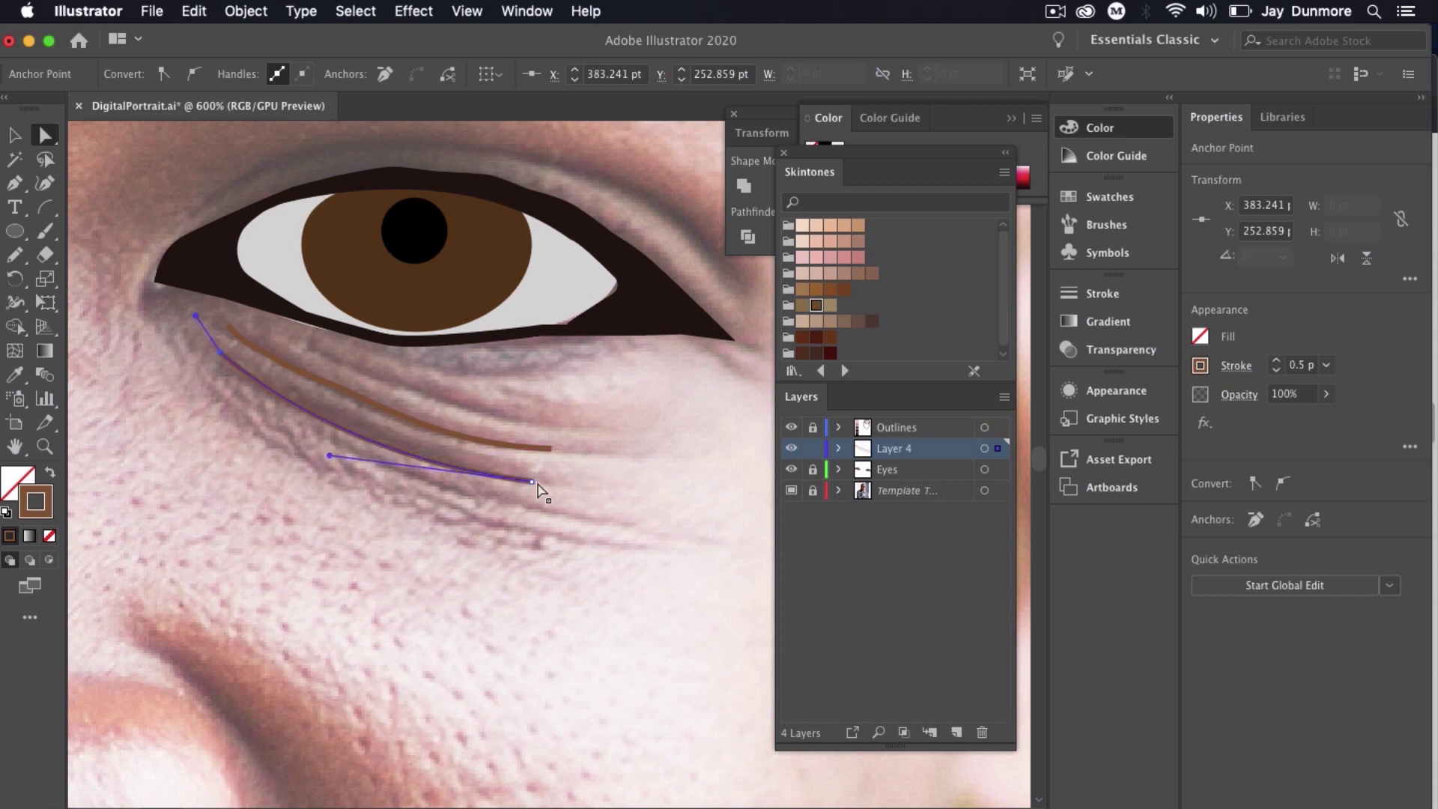
pyautogui.moveTo(532, 485); pyautogui.dragTo(609, 496)
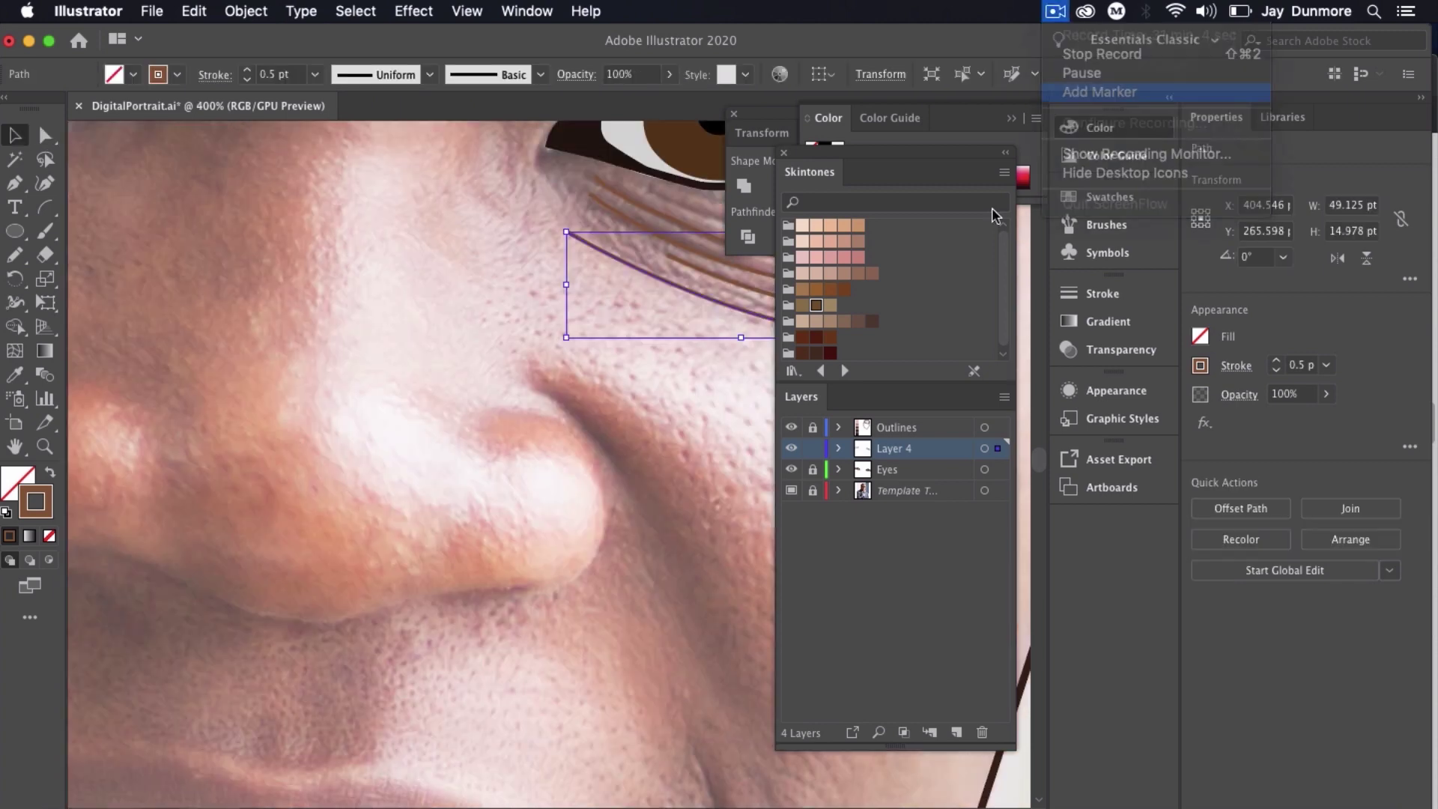
pyautogui.press('super+minus')
pyautogui.press('super+minus')
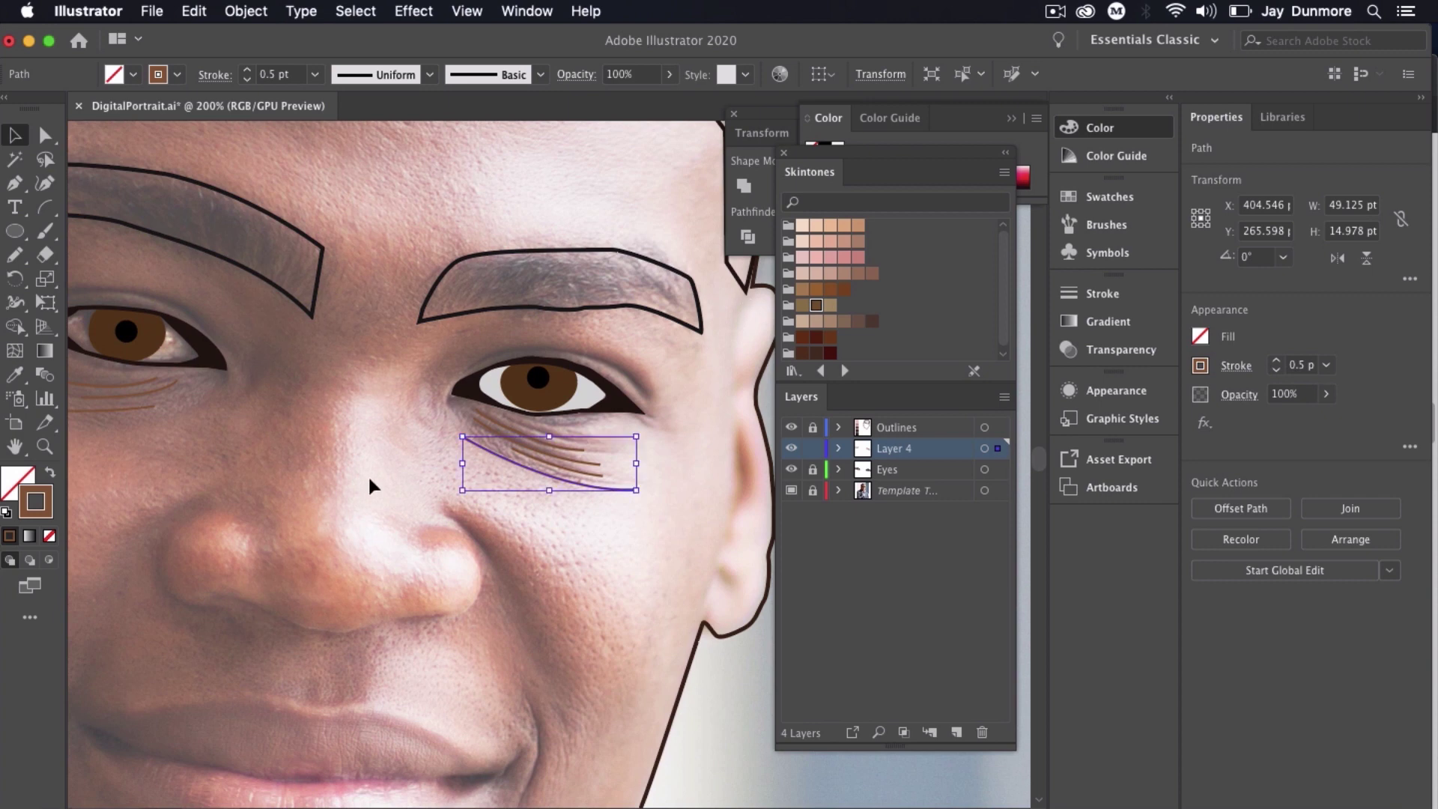
pyautogui.moveTo(407, 492); pyautogui.dragTo(657, 575)
pyautogui.press('super+minus')
pyautogui.press('super+minus')
pyautogui.press('super+shift+a')
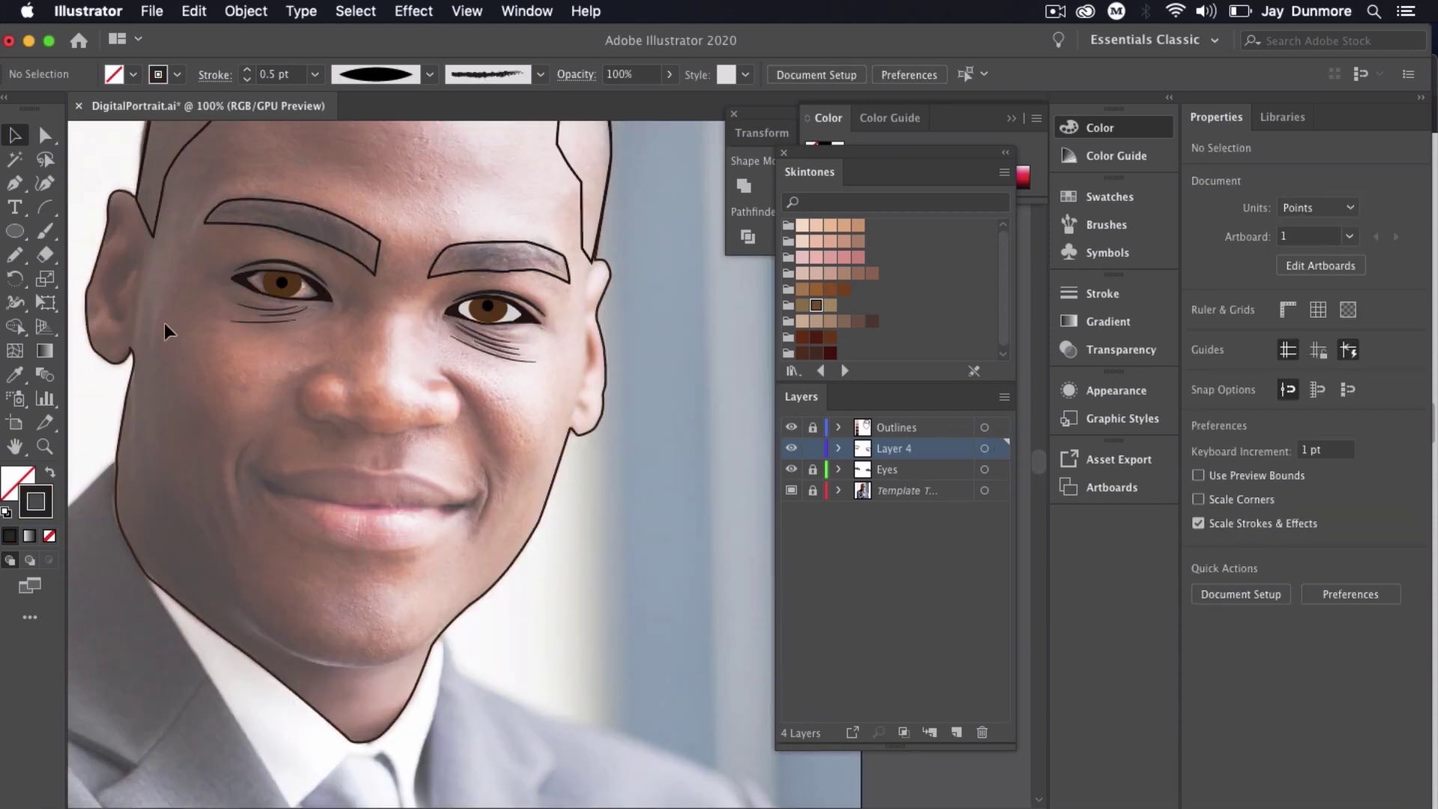
# Rename Layer 4 to Nose.
pyautogui.scroll(-1, 395, 455)
pyautogui.hscroll(-1, 395, 454)
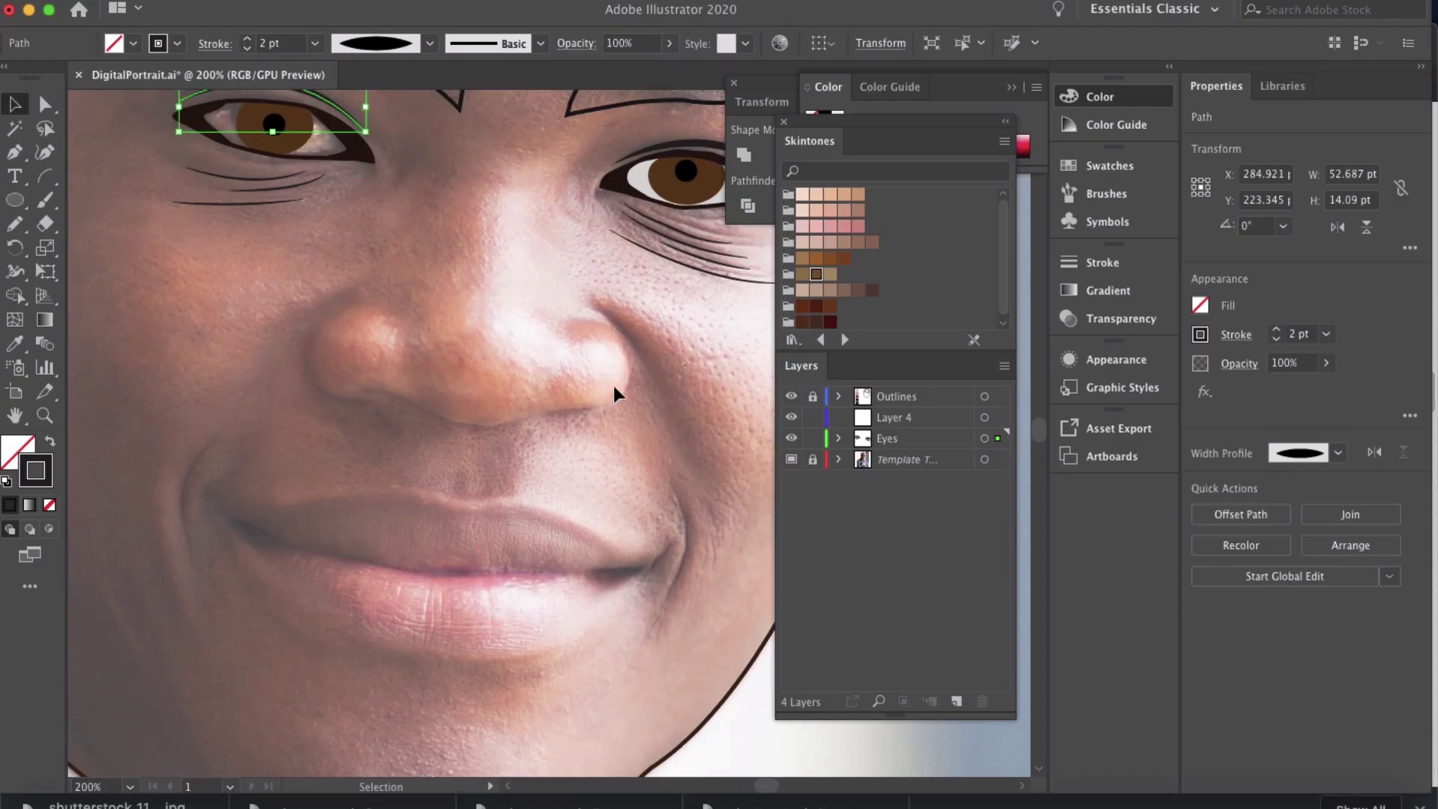
pyautogui.click(924, 419)
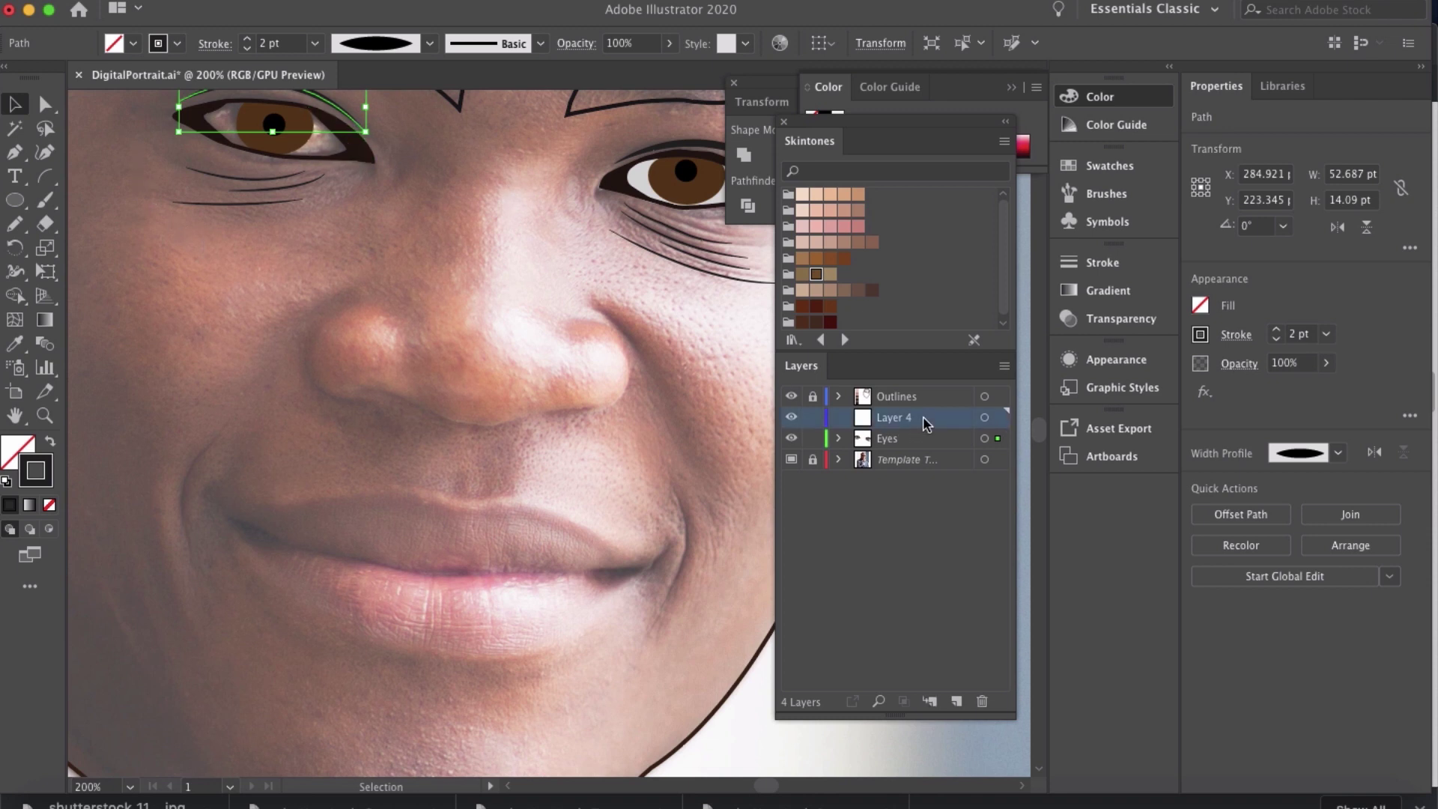
pyautogui.doubleClick(899, 416)
pyautogui.write('Nose')
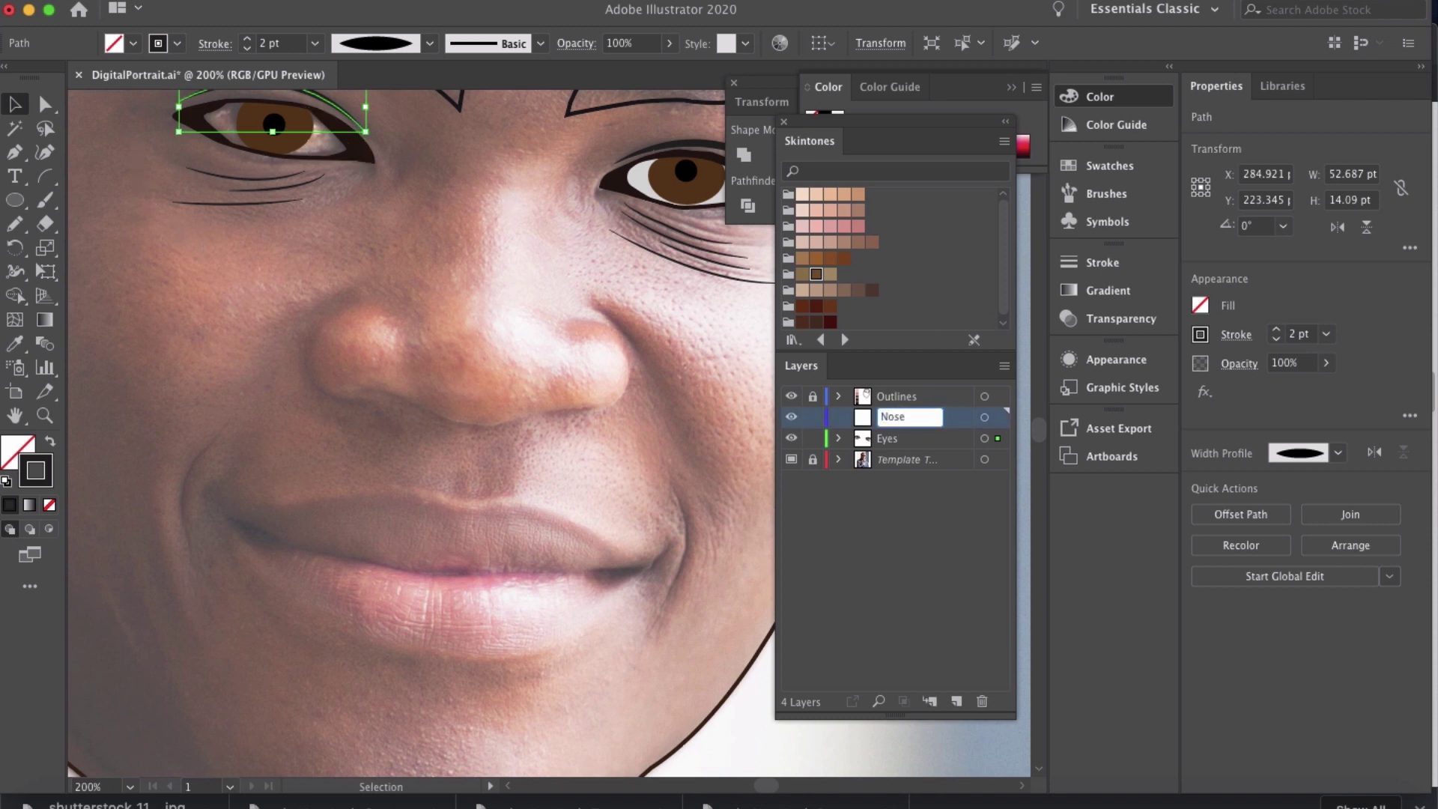
pyautogui.press('Return')
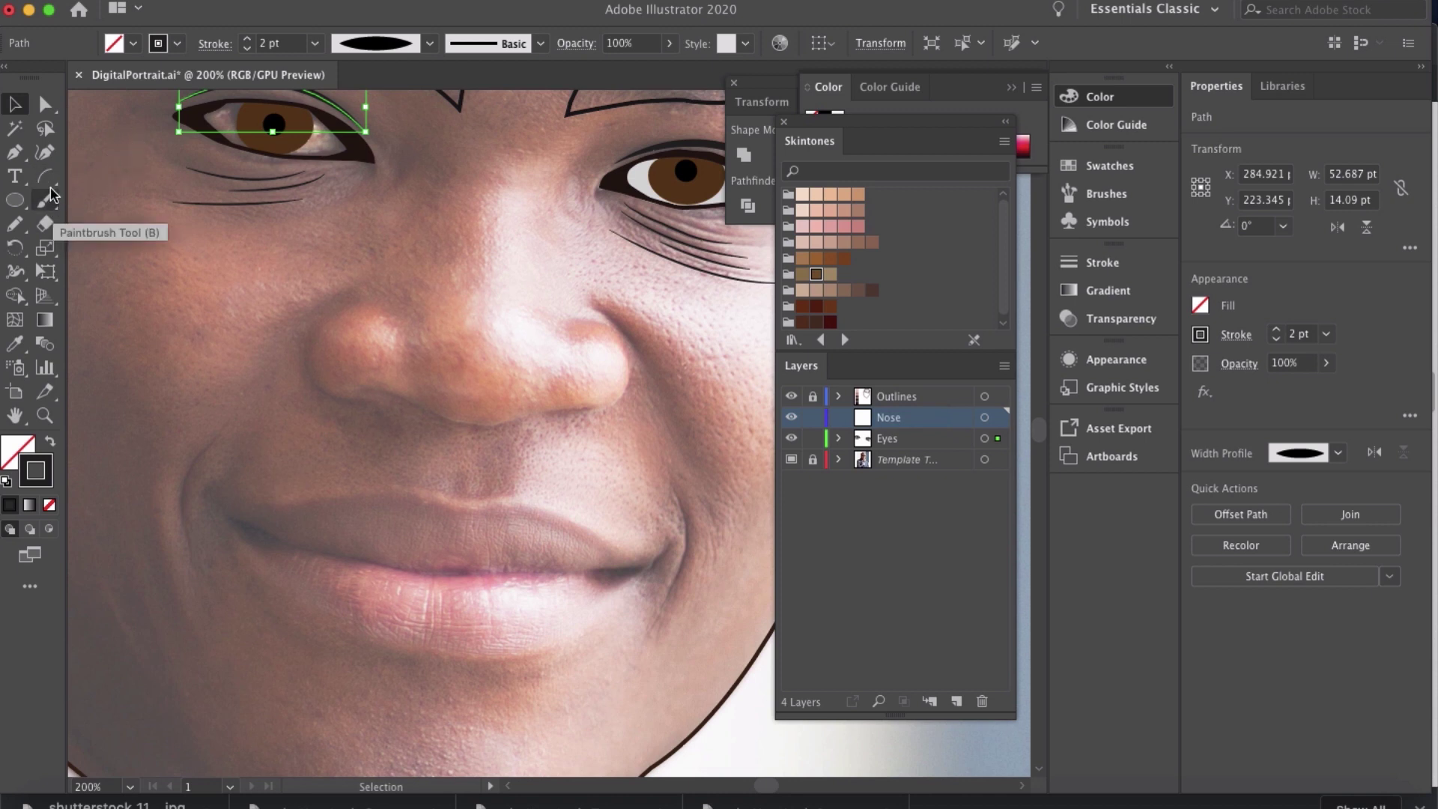
# Trace the nose line with the Pencil from its left side, under the nostrils, to the right nostril.
pyautogui.click(14, 223)
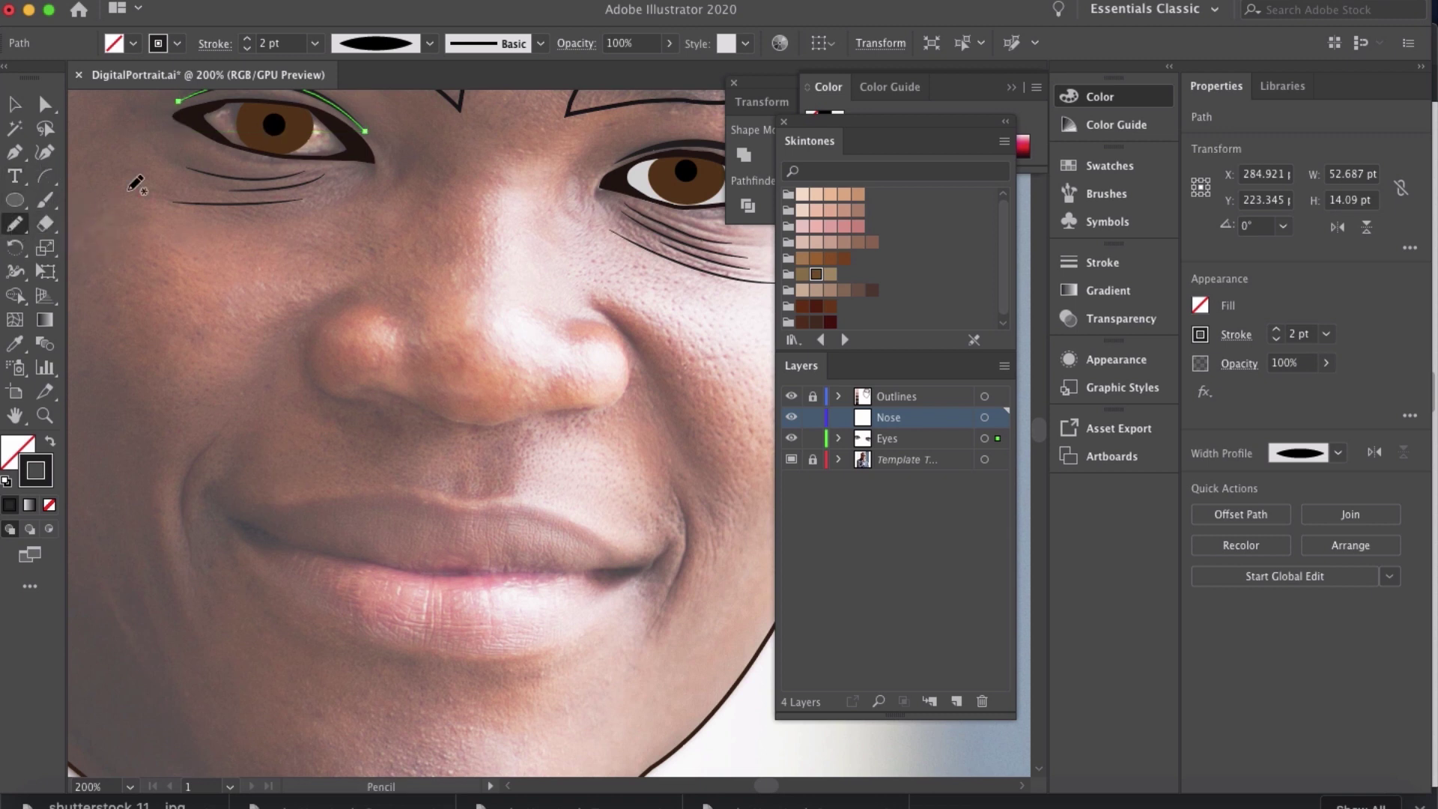
pyautogui.moveTo(356, 300)
pyautogui.mouseDown()
pyautogui.moveTo(302, 362)
pyautogui.moveTo(320, 391)
pyautogui.moveTo(359, 397)
pyautogui.mouseUp()
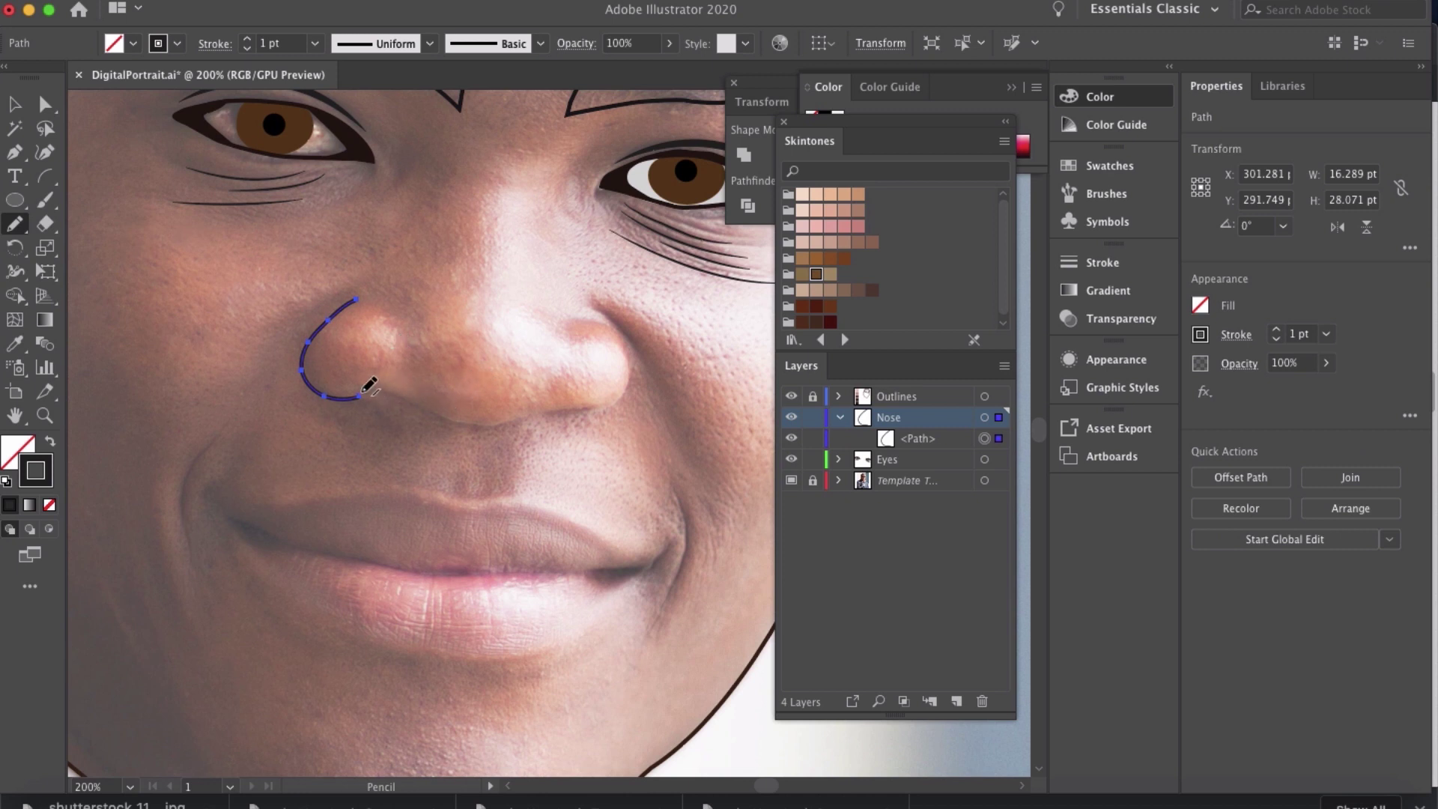
pyautogui.moveTo(388, 390)
pyautogui.mouseDown()
pyautogui.moveTo(472, 428)
pyautogui.moveTo(531, 417)
pyautogui.mouseUp()
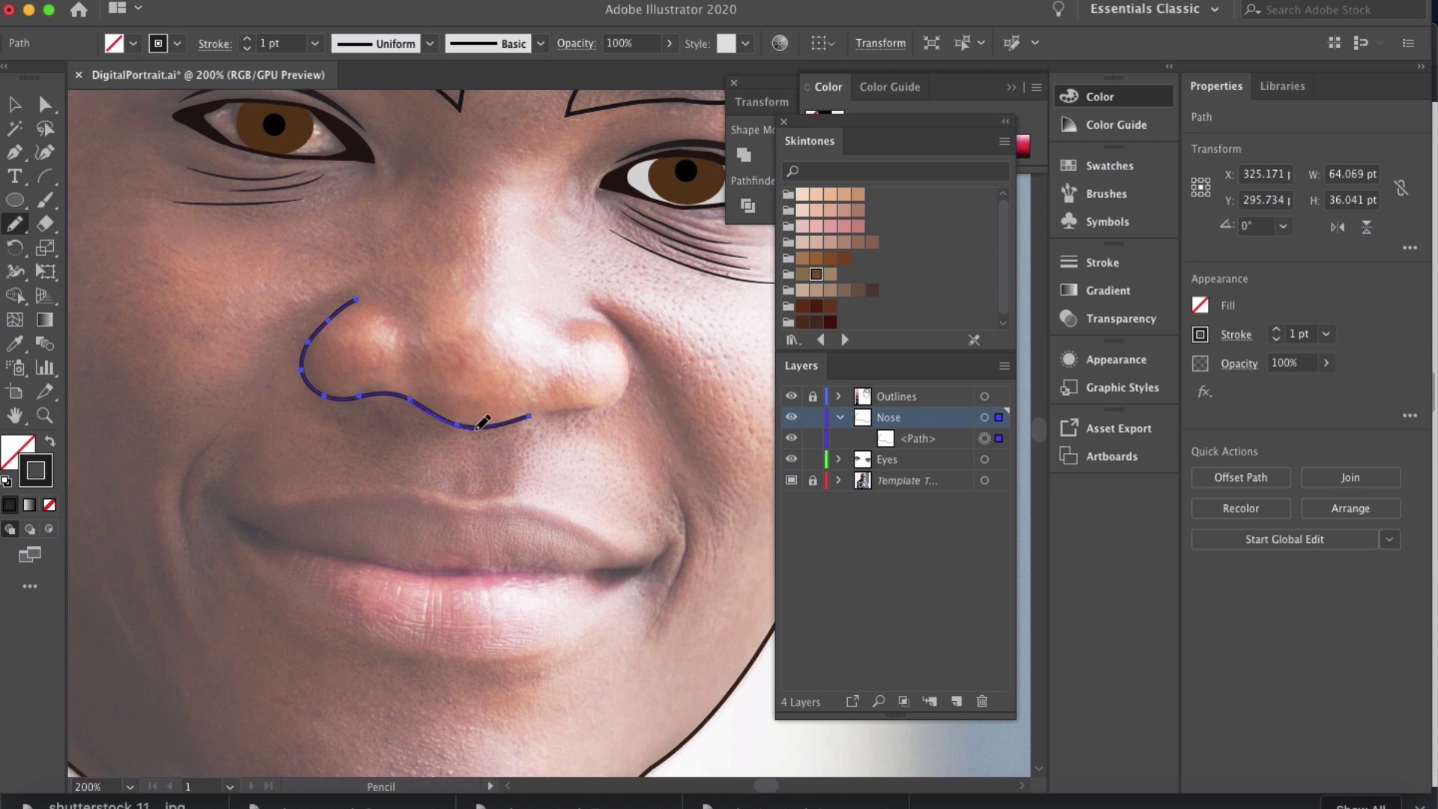
pyautogui.moveTo(500, 420); pyautogui.dragTo(529, 415)
pyautogui.moveTo(578, 403); pyautogui.dragTo(590, 407)
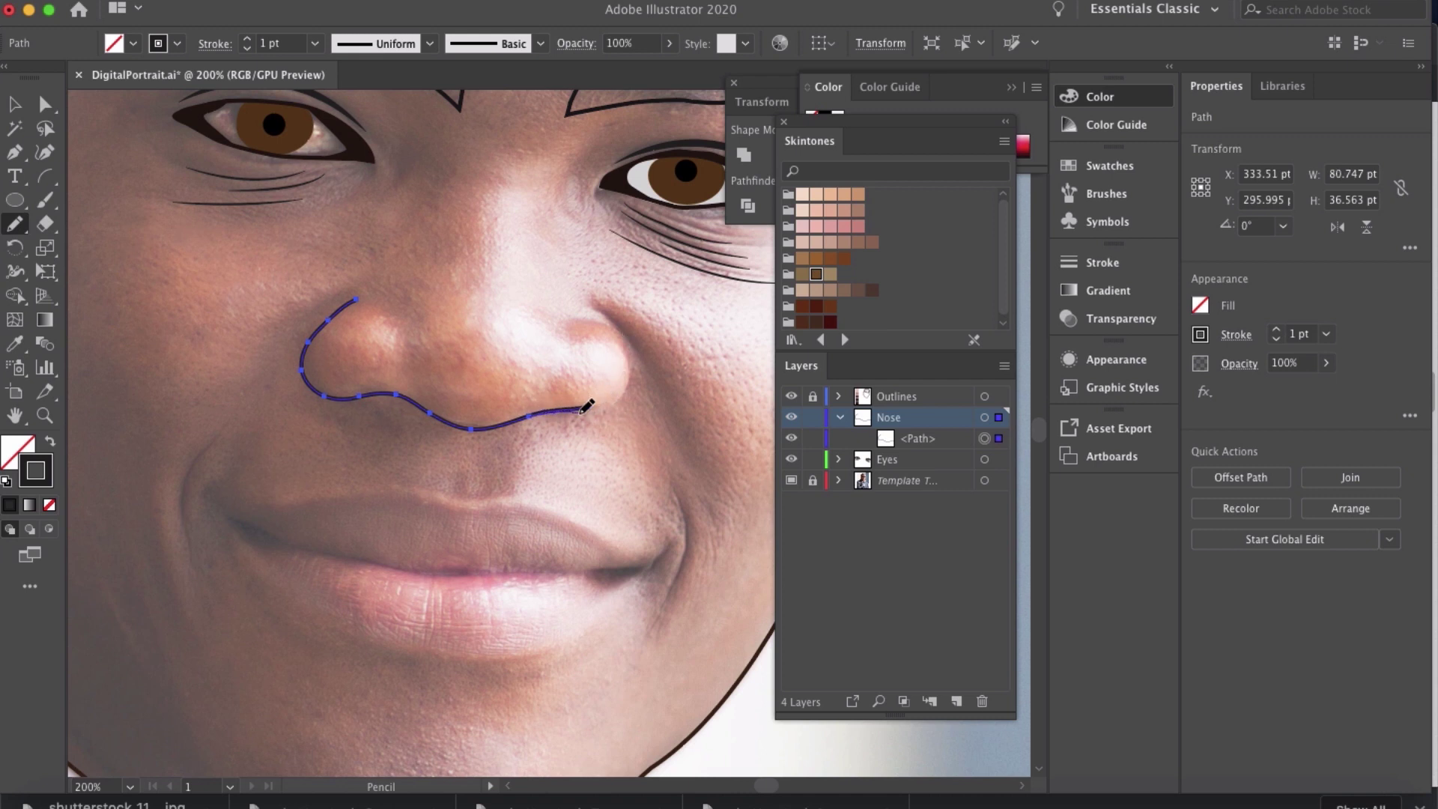
pyautogui.moveTo(606, 409)
pyautogui.mouseDown()
pyautogui.moveTo(637, 353)
pyautogui.moveTo(615, 335)
pyautogui.moveTo(623, 393)
pyautogui.moveTo(636, 355)
pyautogui.moveTo(608, 319)
pyautogui.mouseUp()
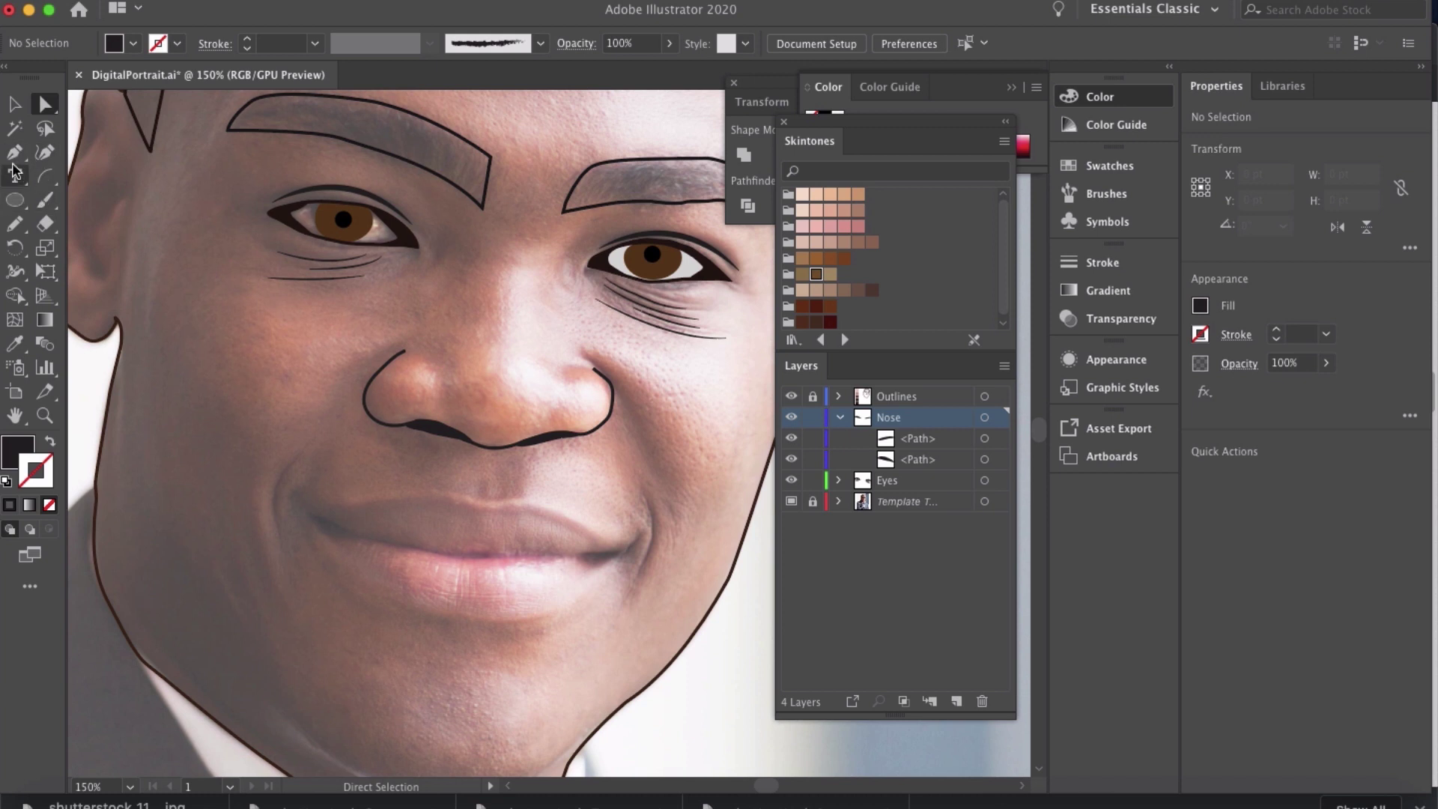
# Set a black stroke with no fill and add a new layer named Mouth.
pyautogui.hotkey('shift', 'x')
pyautogui.click(956, 701)
pyautogui.doubleClick(905, 421)
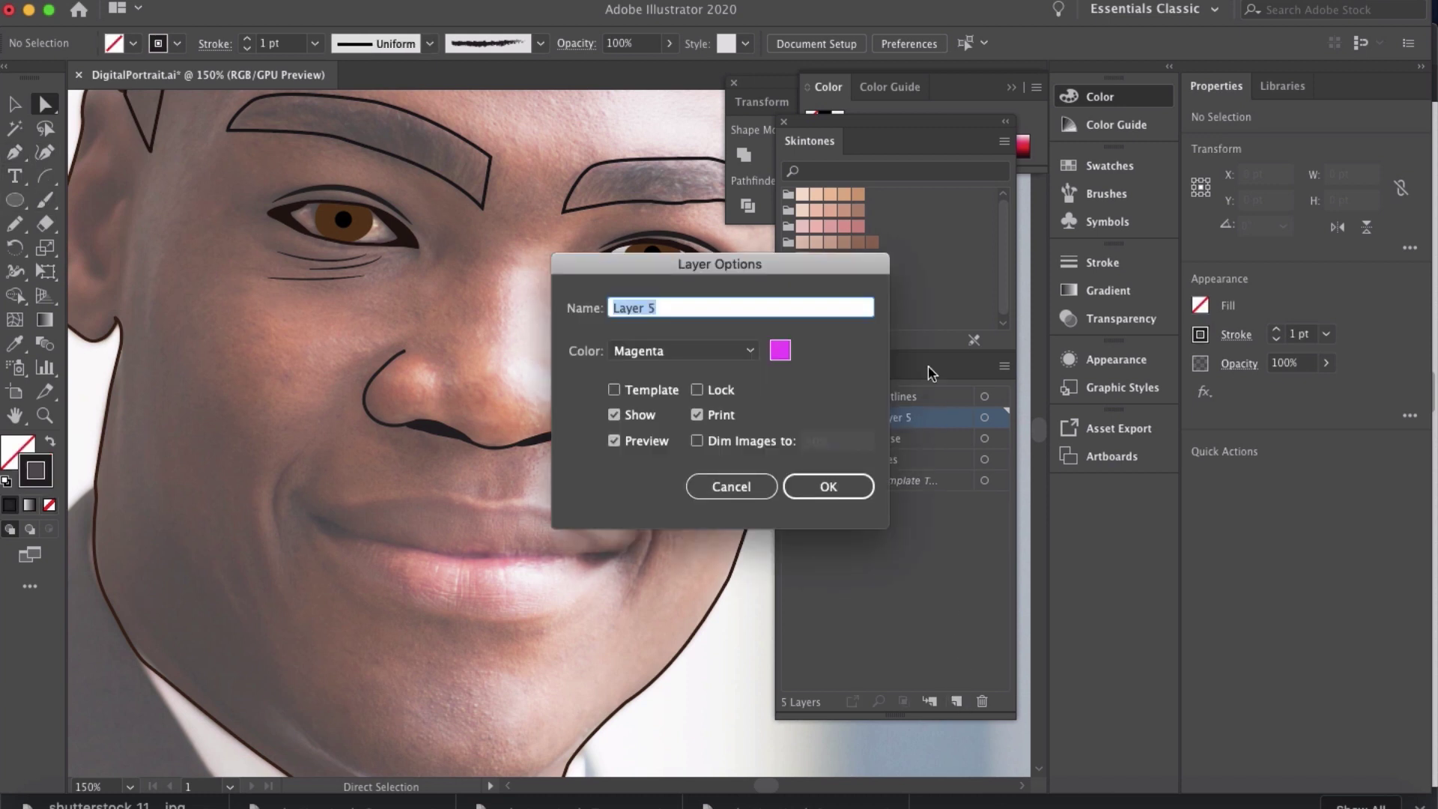
pyautogui.write('Mouth')
pyautogui.press('Return')
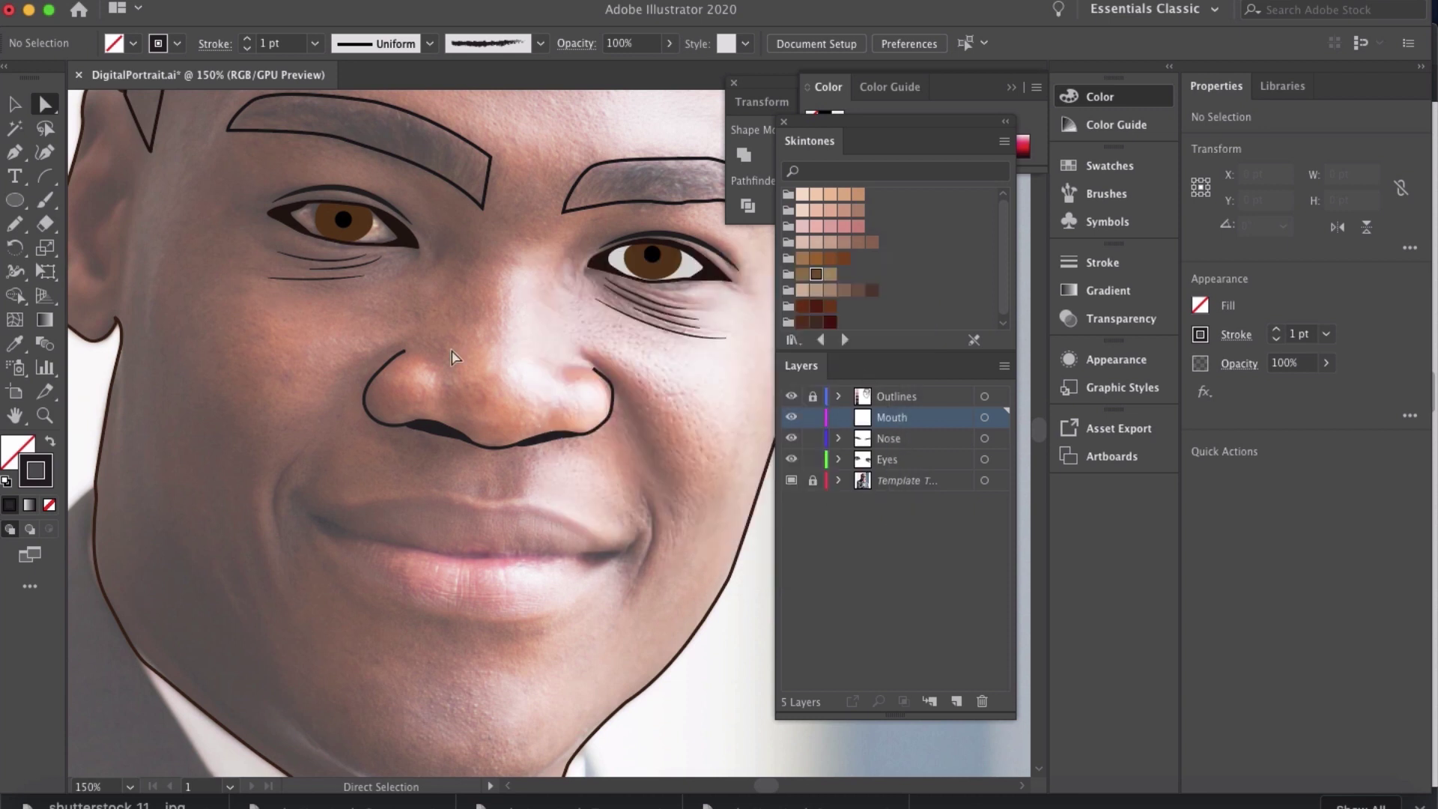
# Draw Pencil smile-line curves at the left and right mouth corners.
pyautogui.click(14, 223)
pyautogui.moveTo(293, 461); pyautogui.dragTo(281, 556)
pyautogui.moveTo(641, 490)
pyautogui.mouseDown()
pyautogui.moveTo(658, 534)
pyautogui.moveTo(630, 592)
pyautogui.mouseUp()
pyautogui.moveTo(641, 536); pyautogui.dragTo(615, 560)
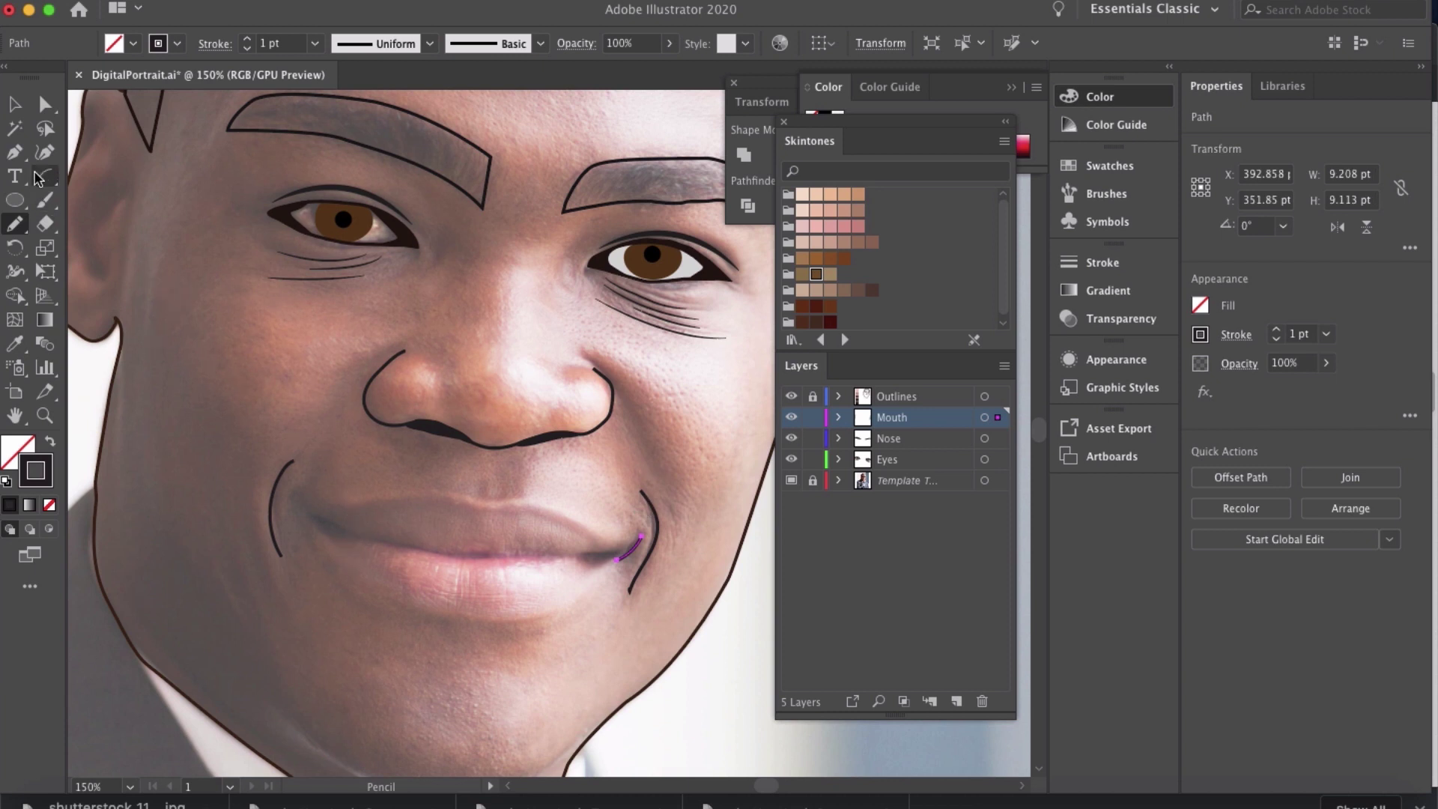
# Give both mouth-corner curves a 0.75 pt stroke with a tapered width profile.
pyautogui.press('a')
pyautogui.press('v')
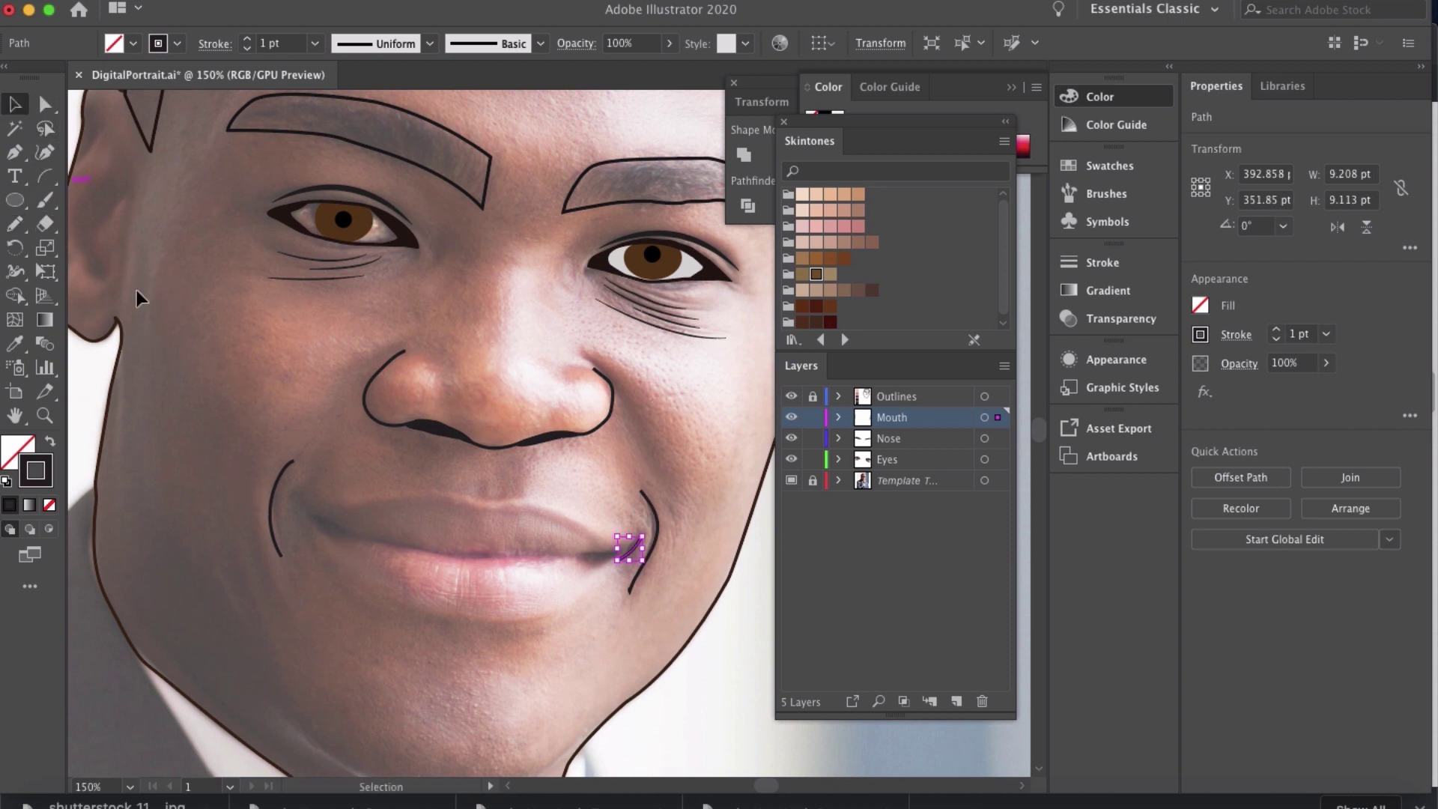
pyautogui.moveTo(228, 491); pyautogui.dragTo(682, 595)
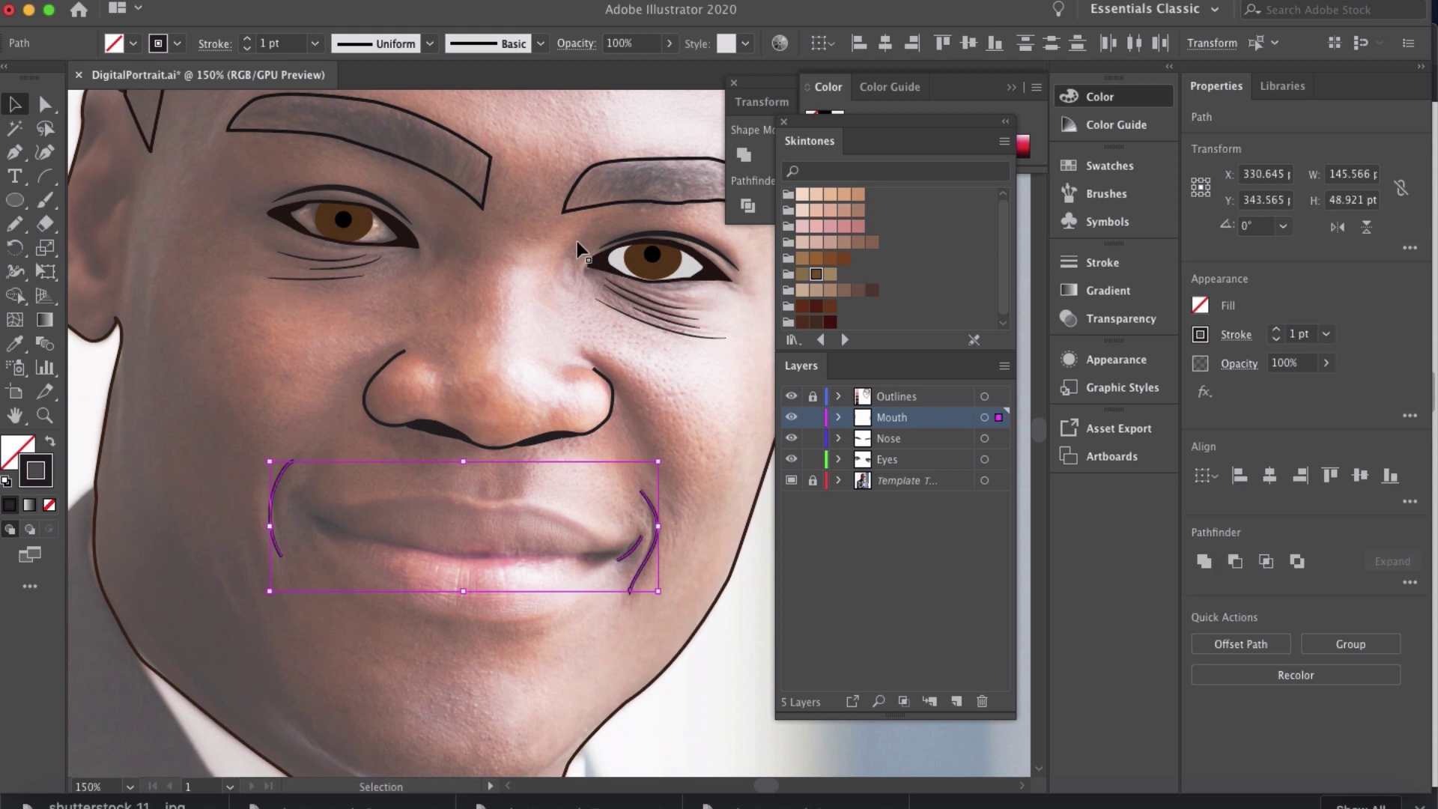
pyautogui.click(246, 49)
pyautogui.click(430, 45)
pyautogui.click(366, 107)
pyautogui.click(314, 403)
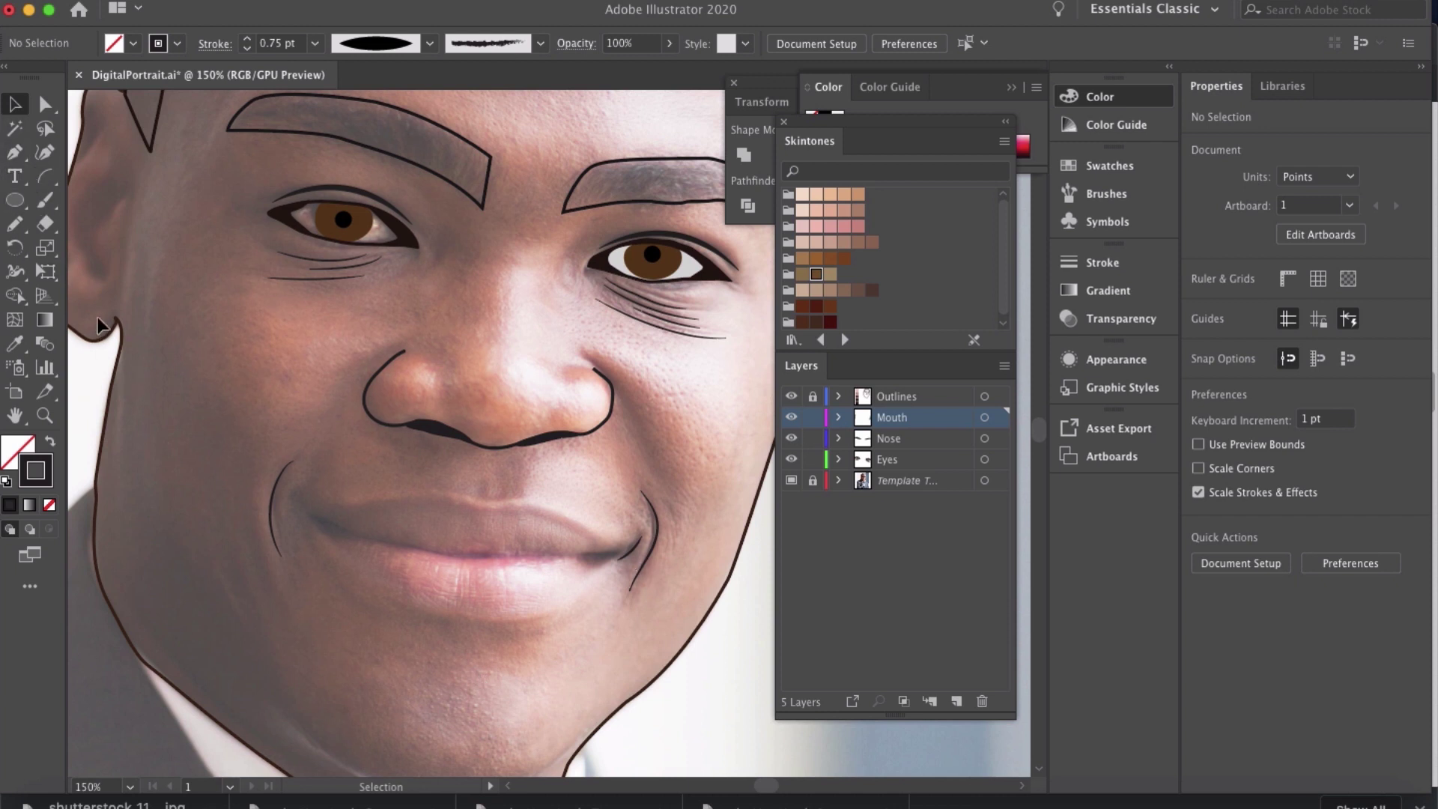
# Trace the upper lip outline with the Pencil, closing it at the right corner.
pyautogui.press('n')
pyautogui.moveTo(303, 501)
pyautogui.mouseDown()
pyautogui.moveTo(534, 502)
pyautogui.moveTo(628, 539)
pyautogui.mouseUp()
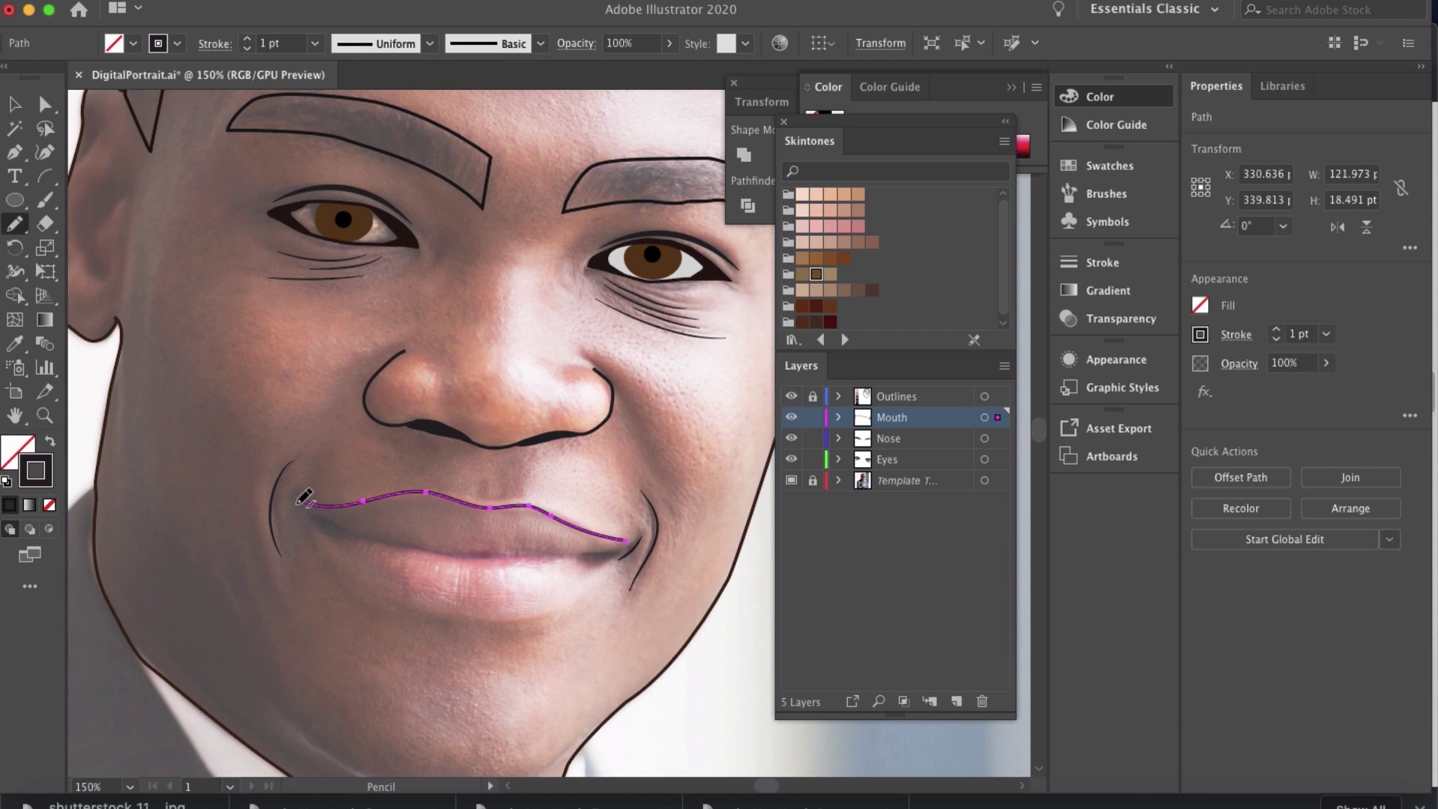
pyautogui.moveTo(308, 512); pyautogui.dragTo(445, 550)
pyautogui.moveTo(598, 555); pyautogui.dragTo(628, 540)
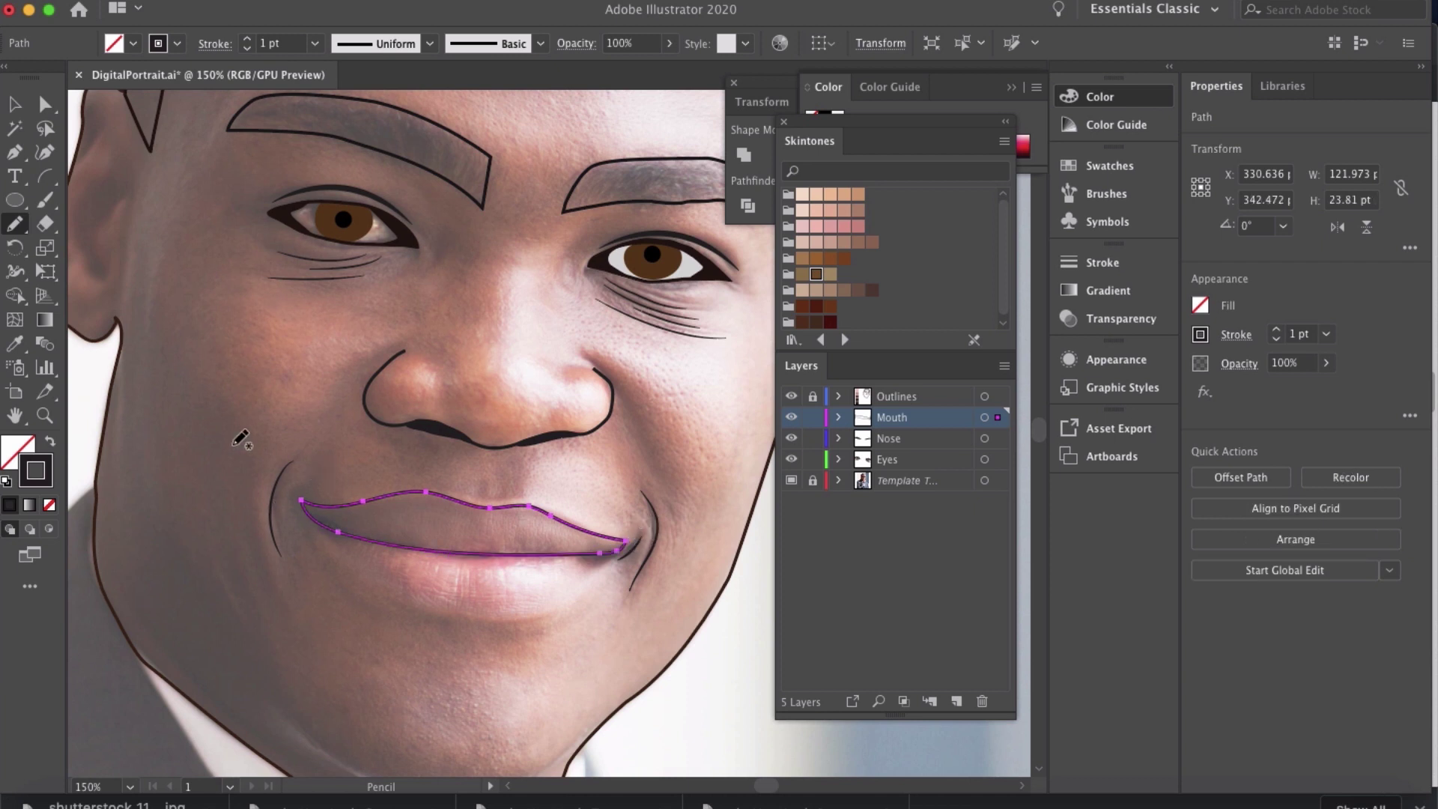
# Trace the lower lip from the left corner, then deselect and zoom out to the whole face.
pyautogui.moveTo(302, 527)
pyautogui.mouseDown()
pyautogui.moveTo(395, 608)
pyautogui.moveTo(486, 620)
pyautogui.moveTo(562, 609)
pyautogui.moveTo(609, 560)
pyautogui.moveTo(427, 562)
pyautogui.moveTo(302, 519)
pyautogui.mouseUp()
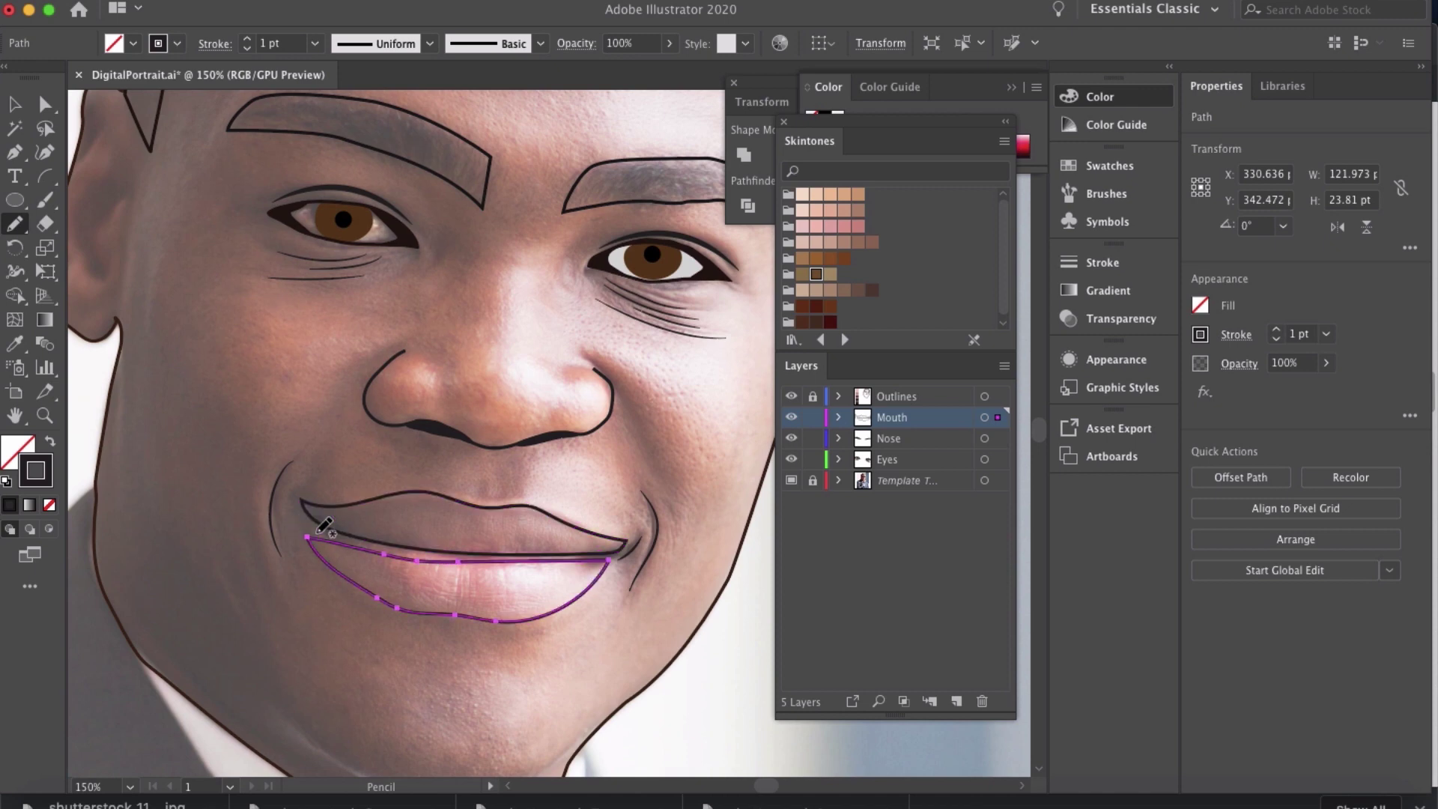
pyautogui.press('v')
pyautogui.press('super+shift+a')
pyautogui.press('super+minus')
pyautogui.press('super+minus')
pyautogui.scroll(3, 550, 434)
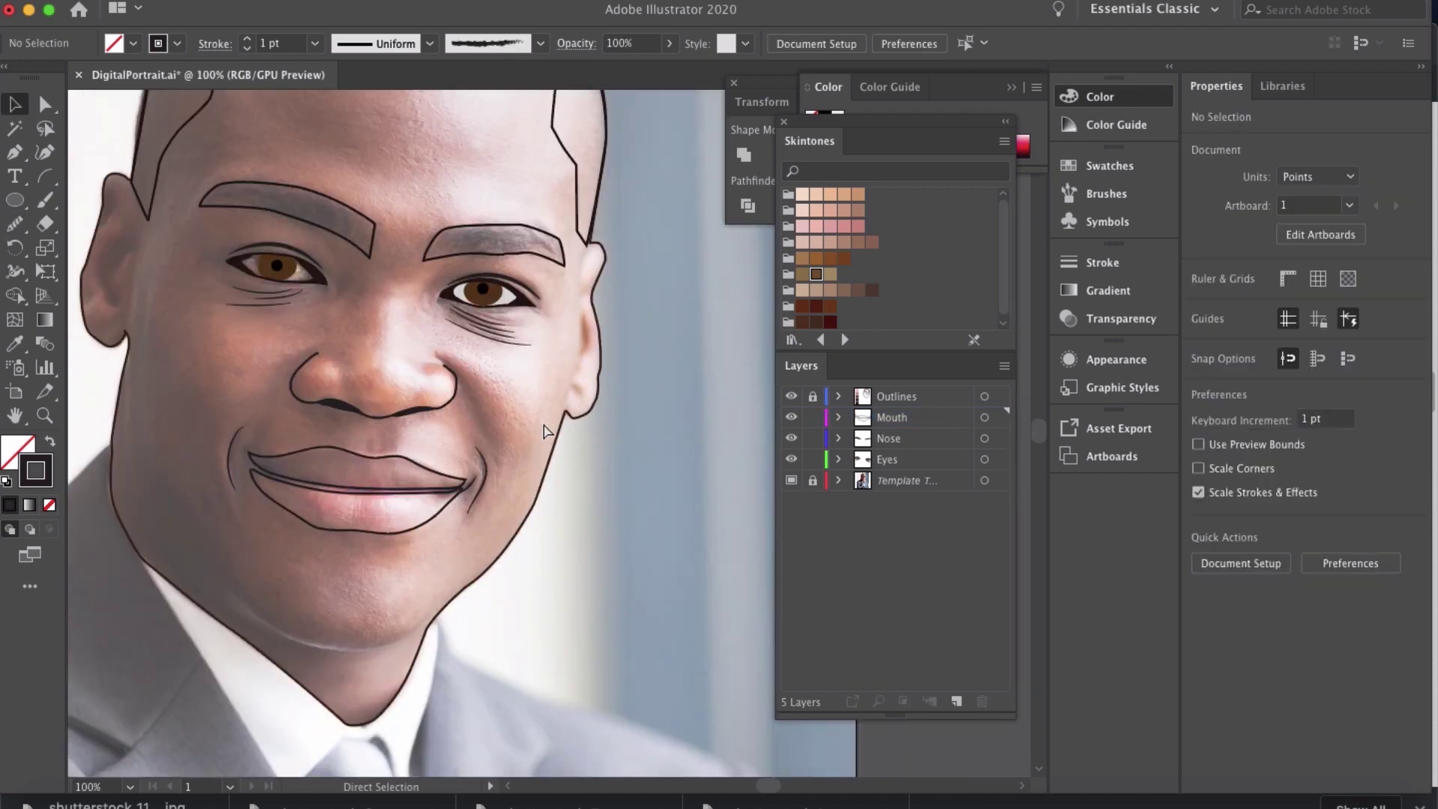
# Select the lower lip outline and fill it with a deeper pink Skintones swatch.
pyautogui.moveTo(401, 442); pyautogui.dragTo(516, 427)
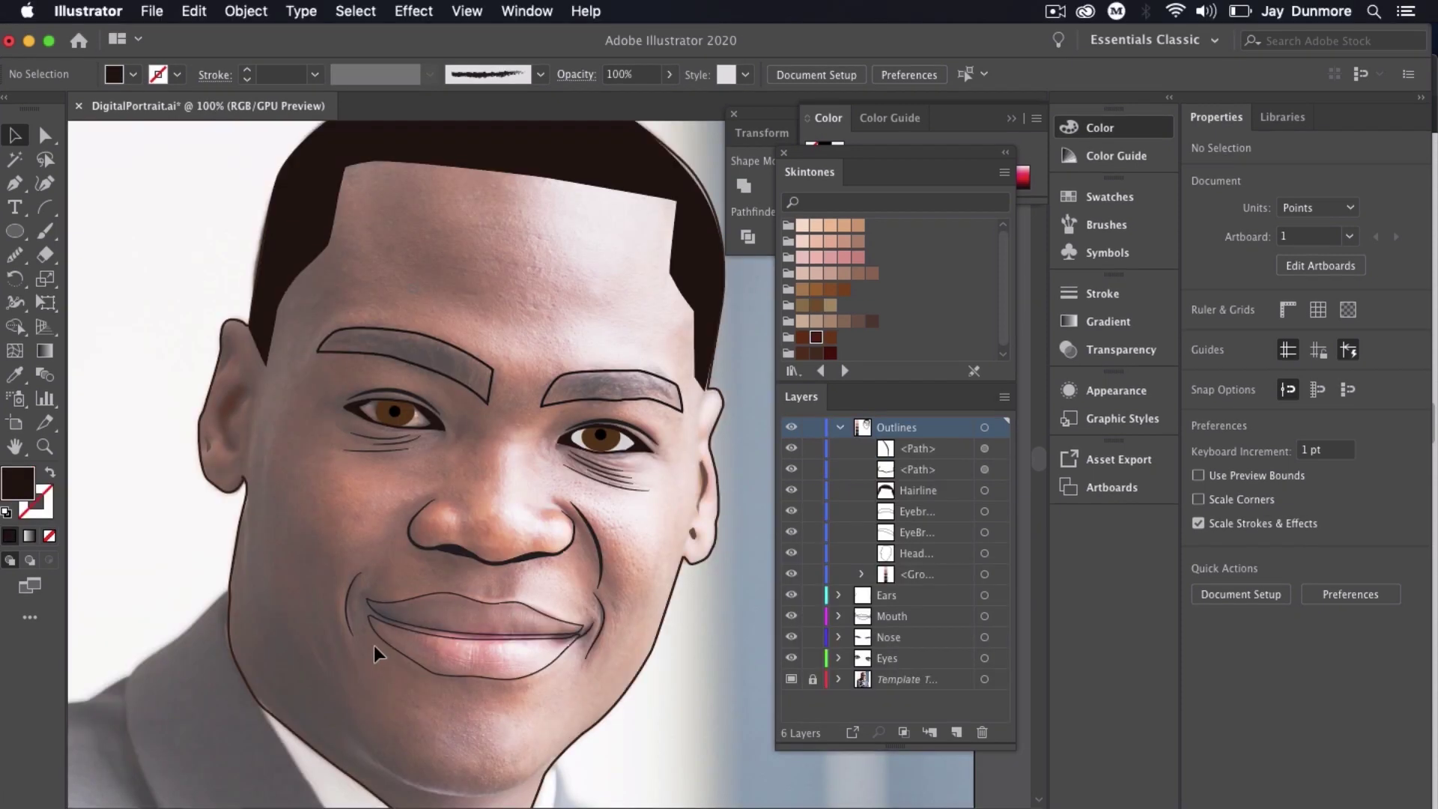
pyautogui.click(495, 605)
pyautogui.click(417, 690)
pyautogui.click(469, 669)
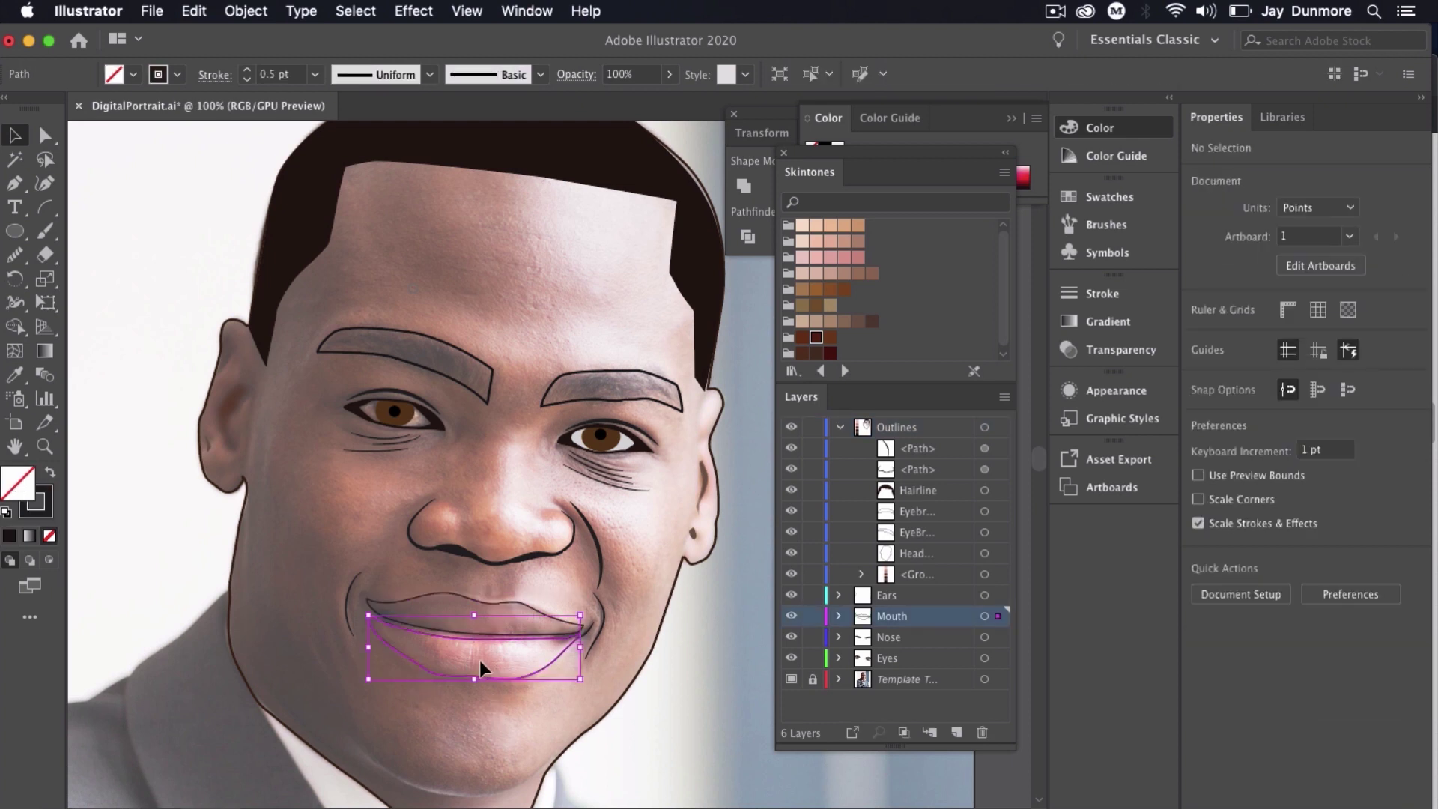
pyautogui.click(470, 669)
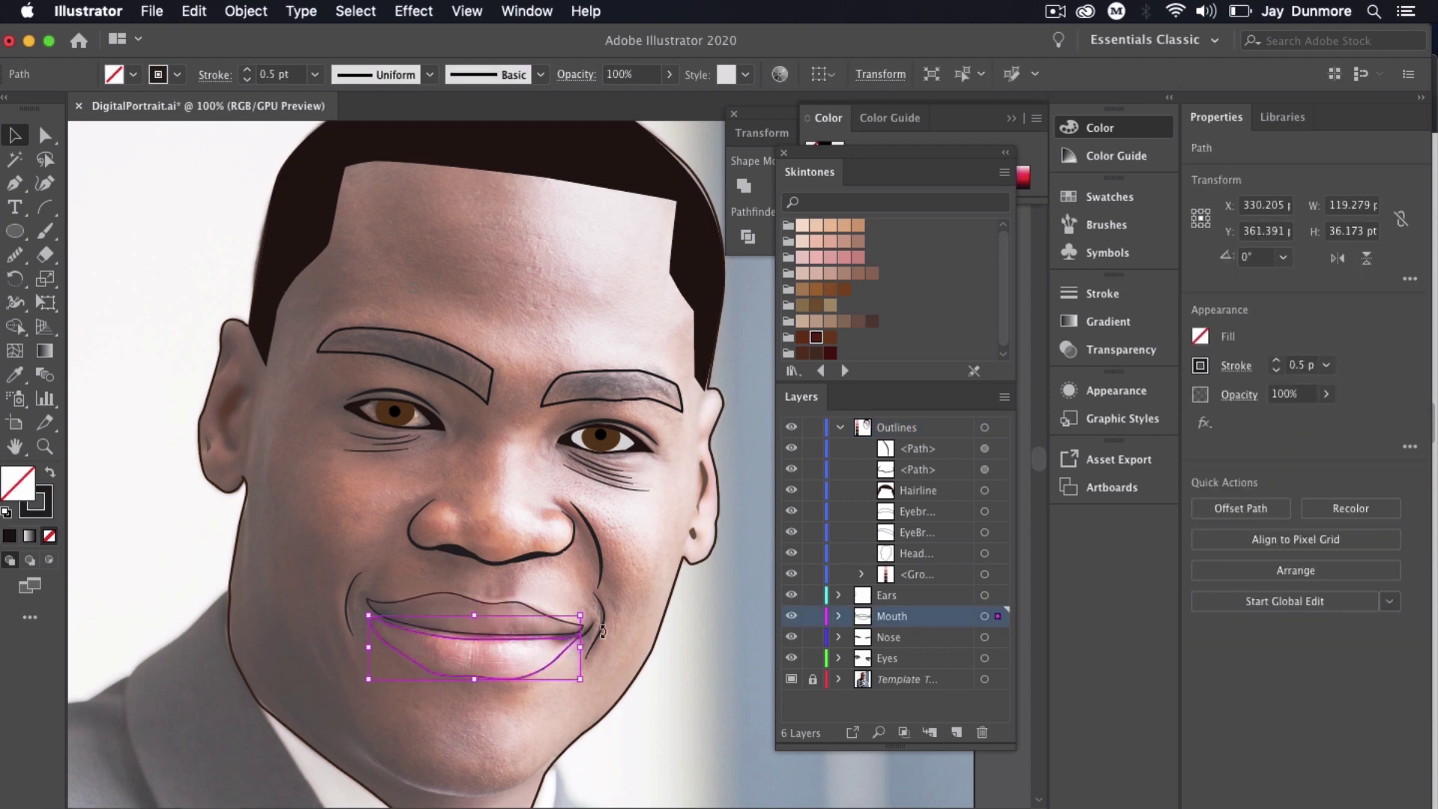
pyautogui.click(844, 258)
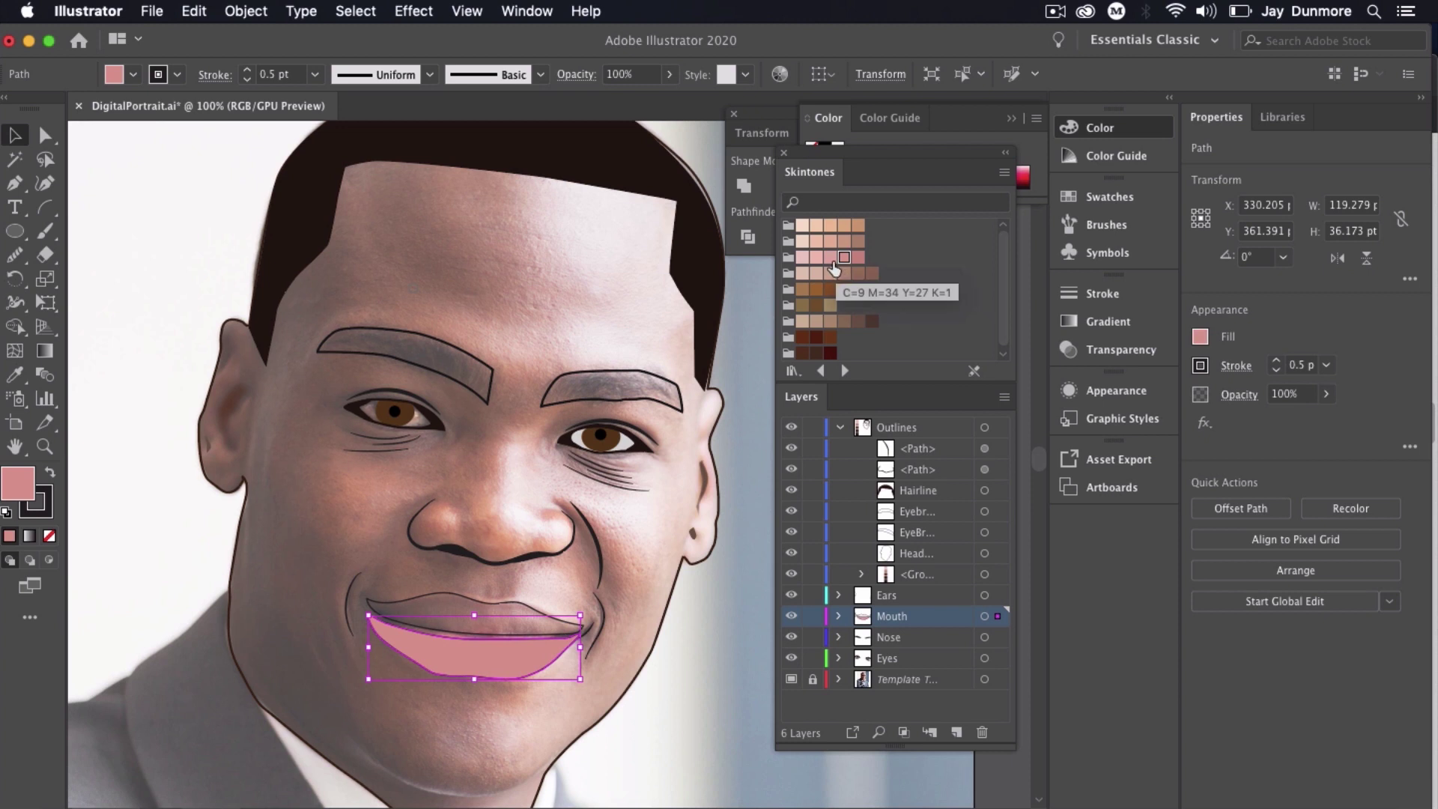
pyautogui.click(854, 258)
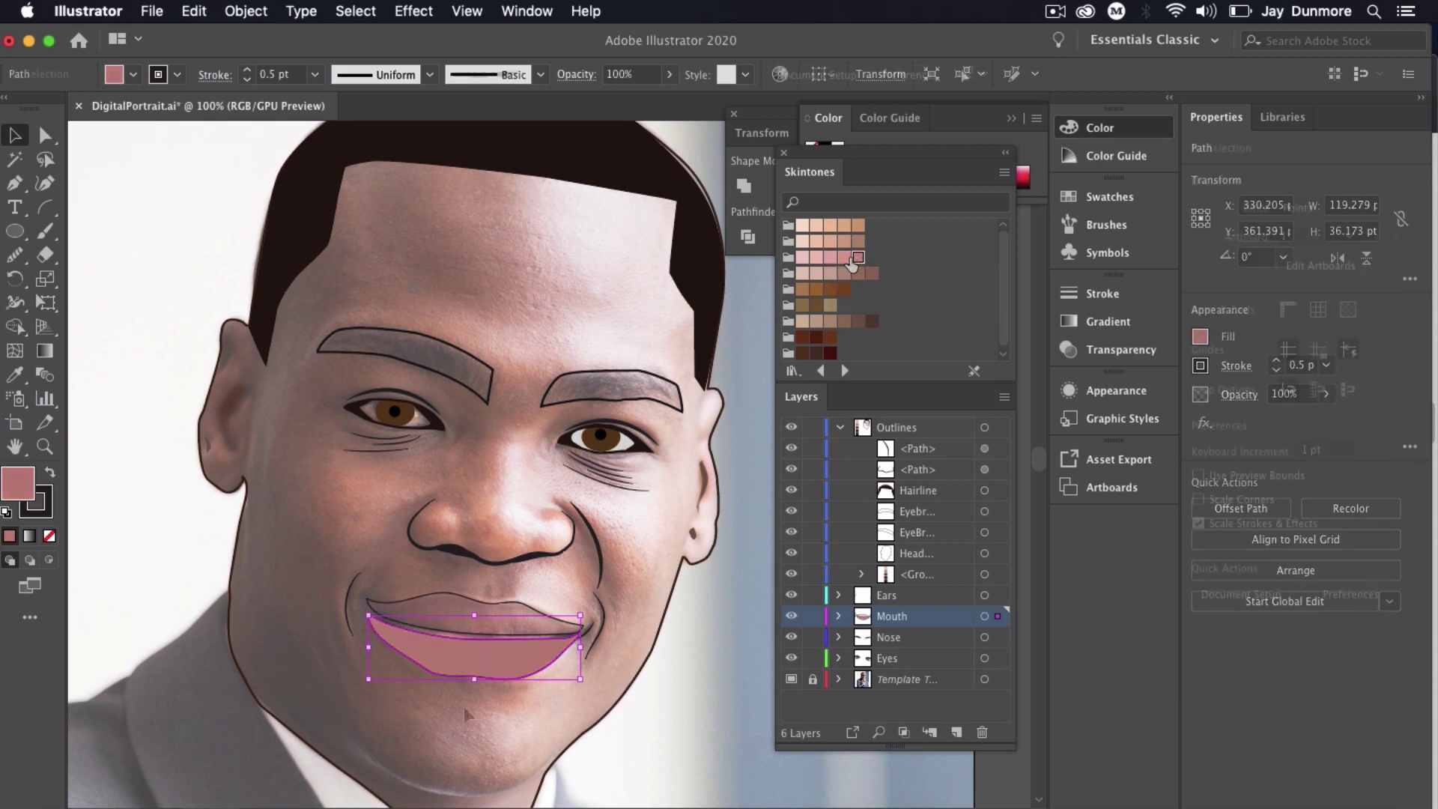